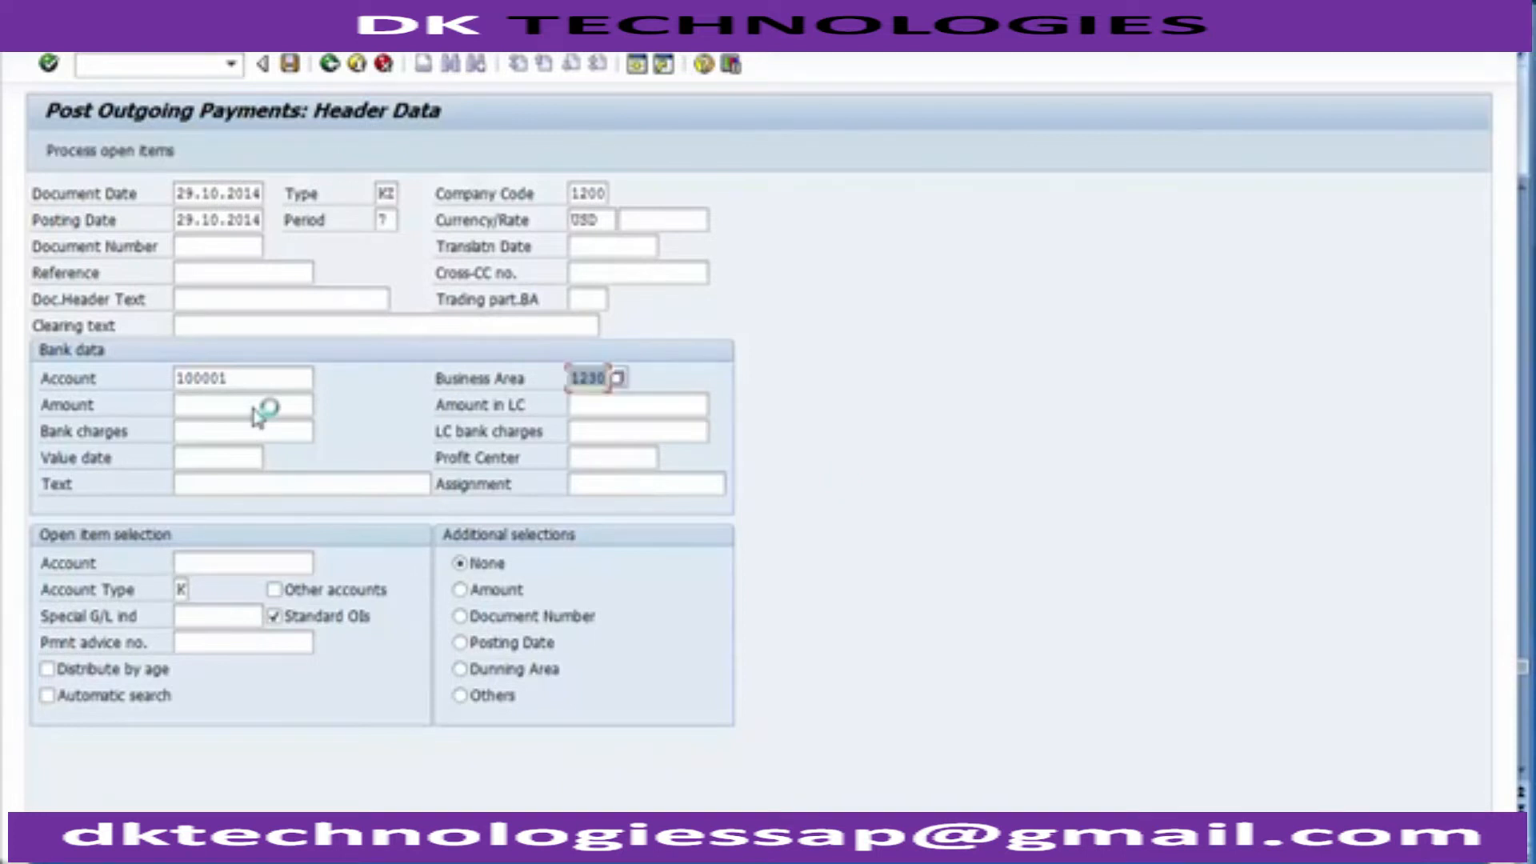
Set the payment amount in the bank data to 1.
left_click(254, 408)
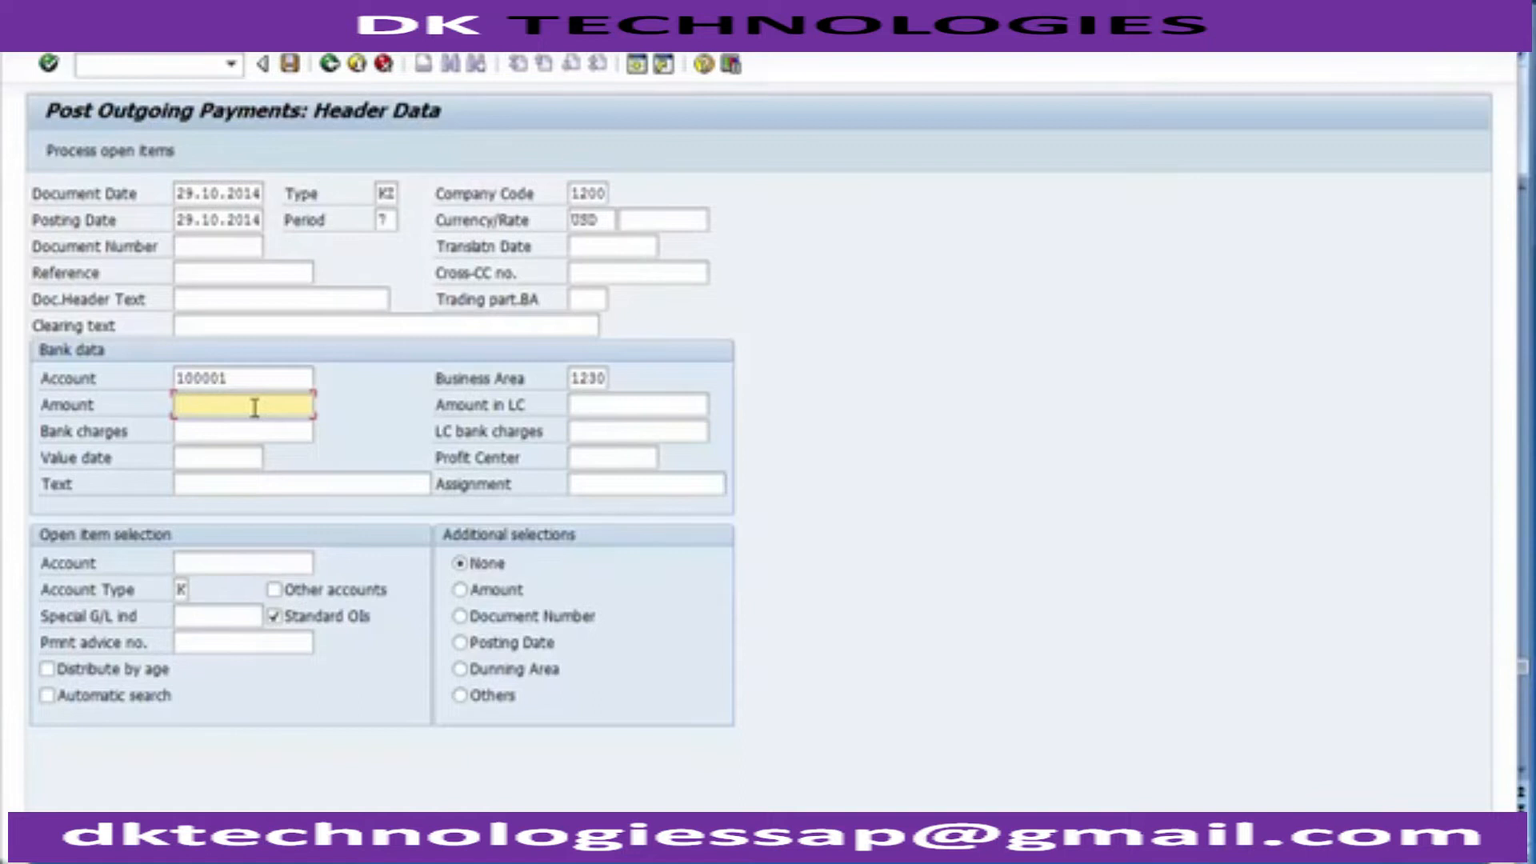
key("alt+Tab")
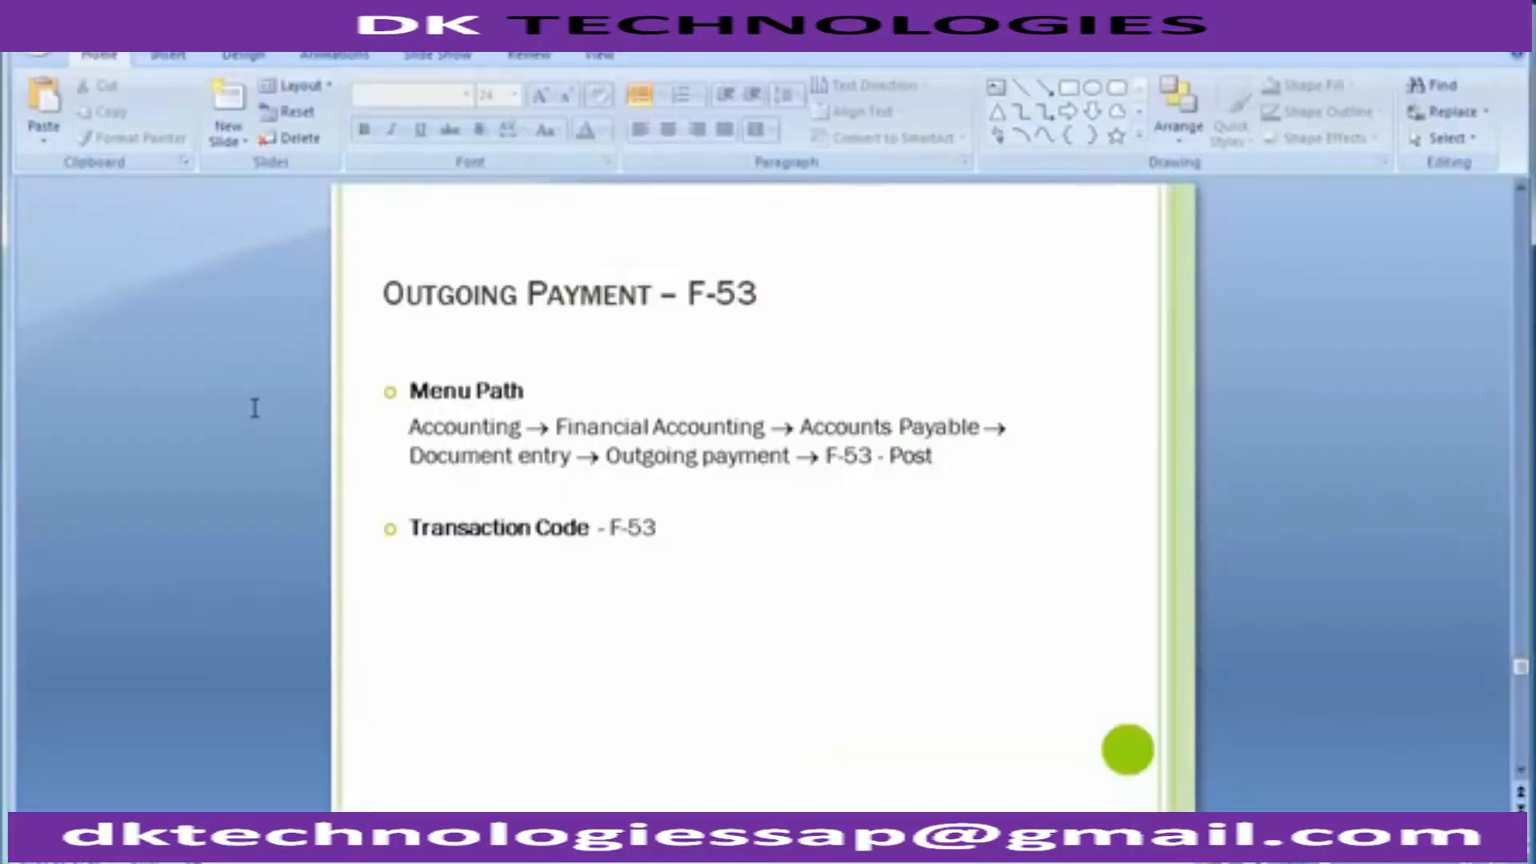
key("alt+Tab")
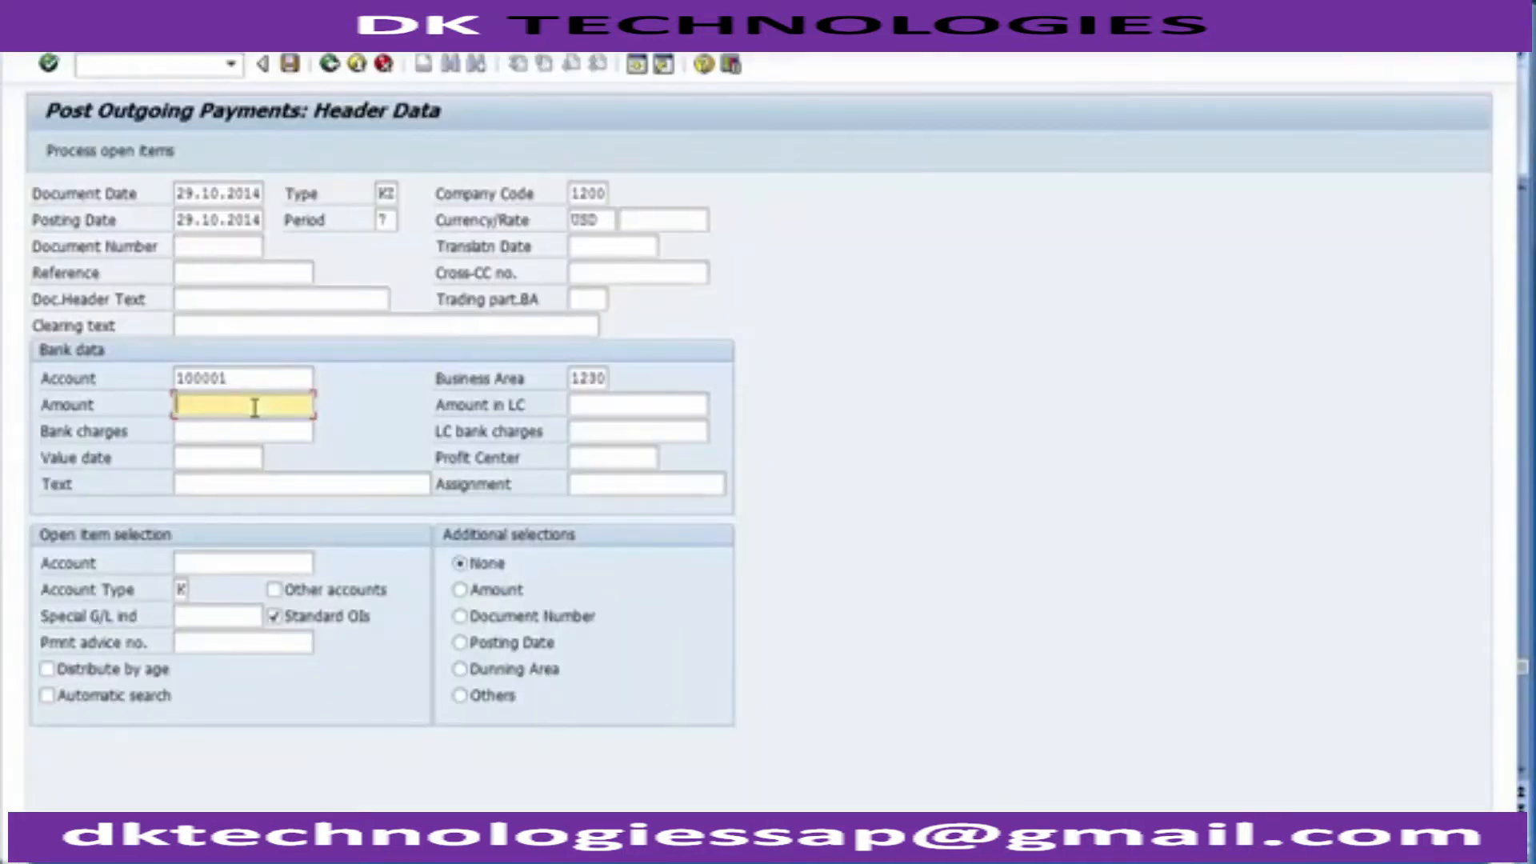
type("1")
Look up the vendors of company code 1200 and pick TCS as the open item selection account.
left_click(200, 564)
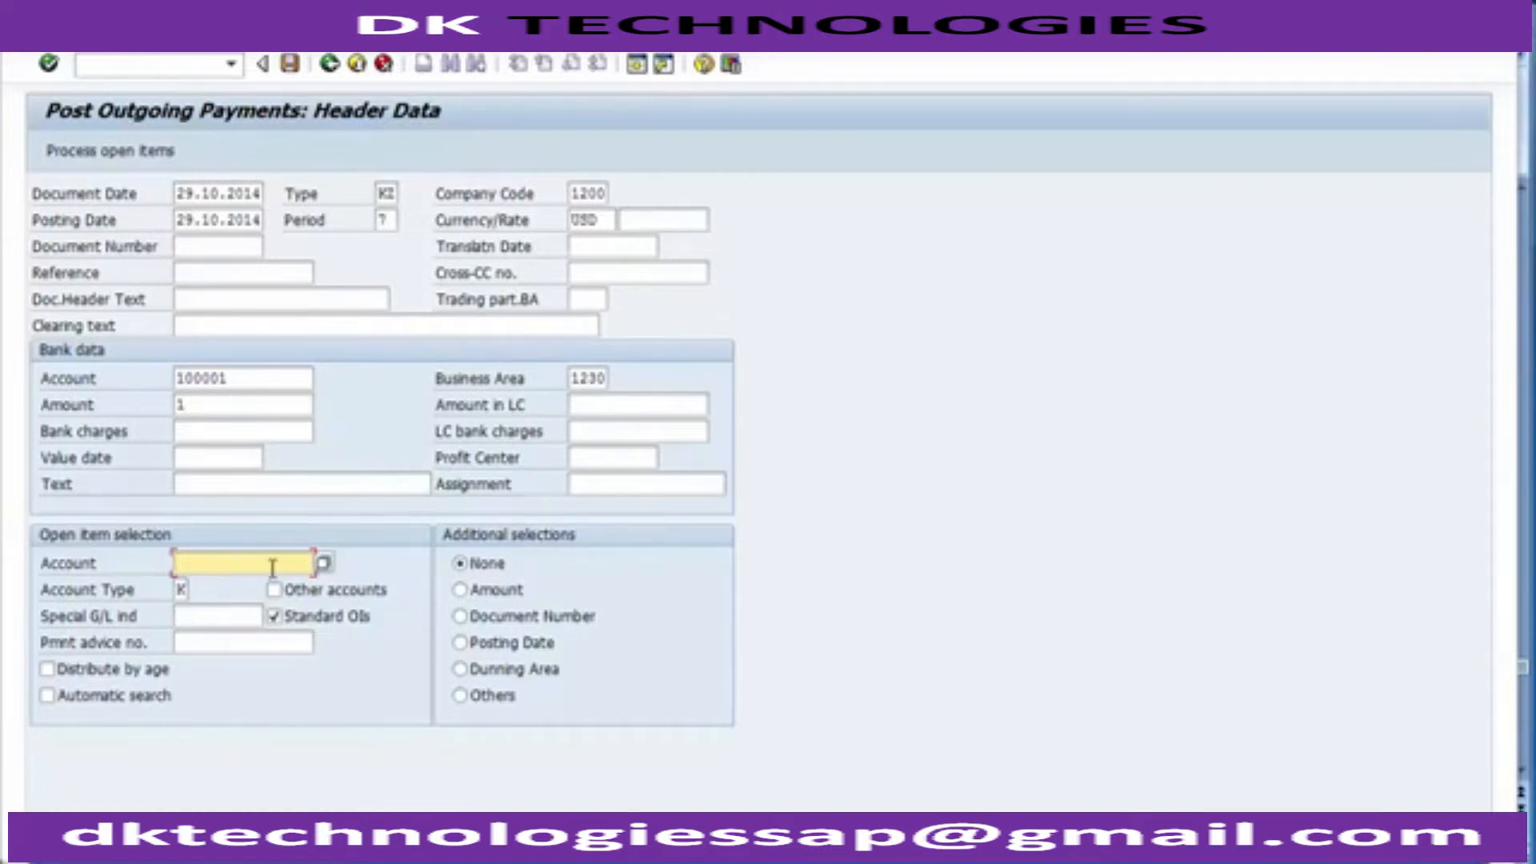
left_click(322, 565)
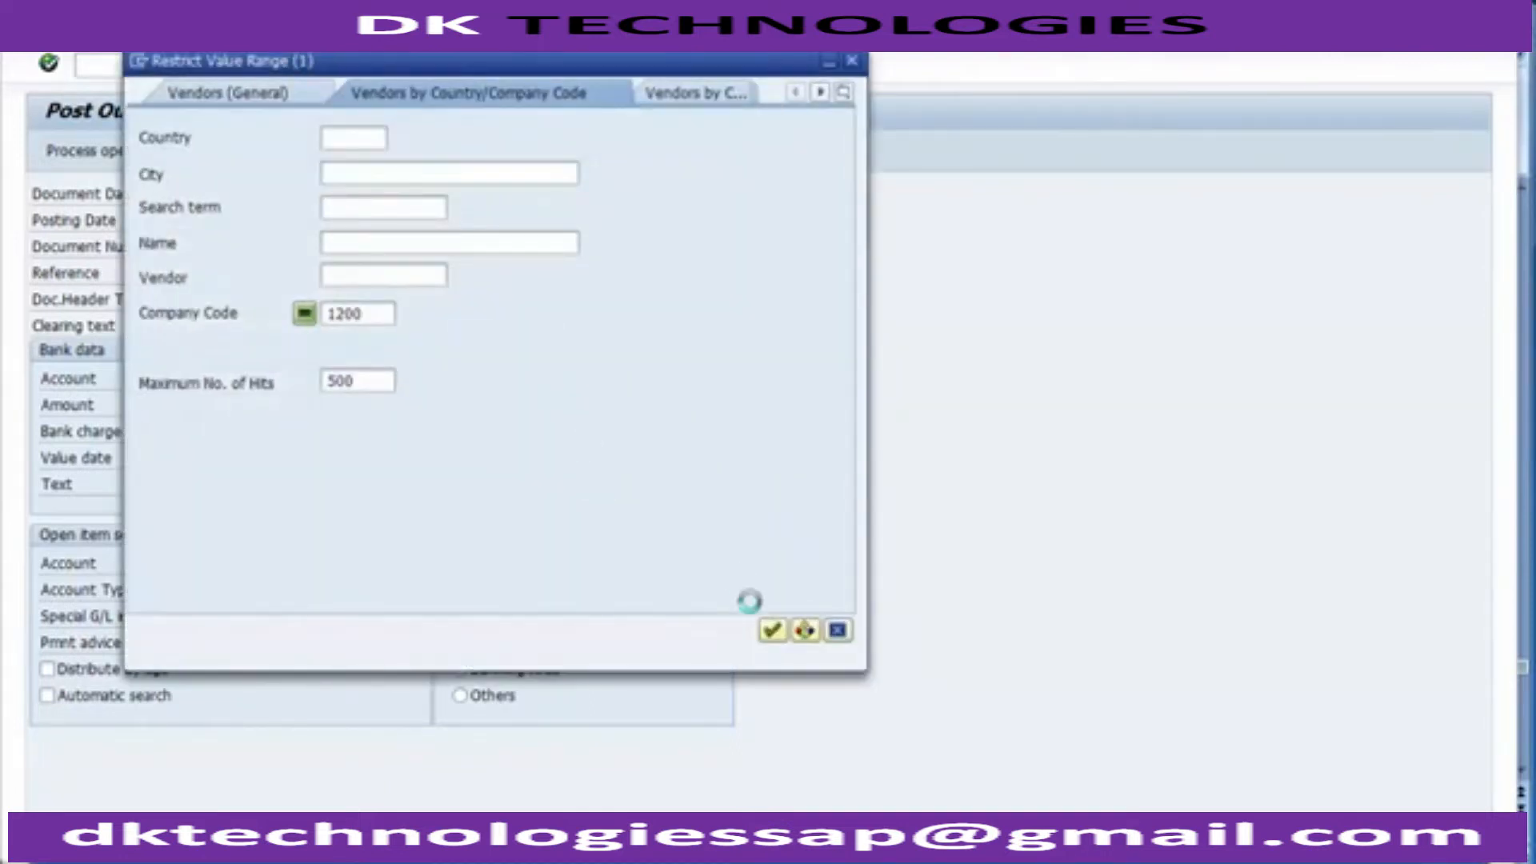
left_click(773, 632)
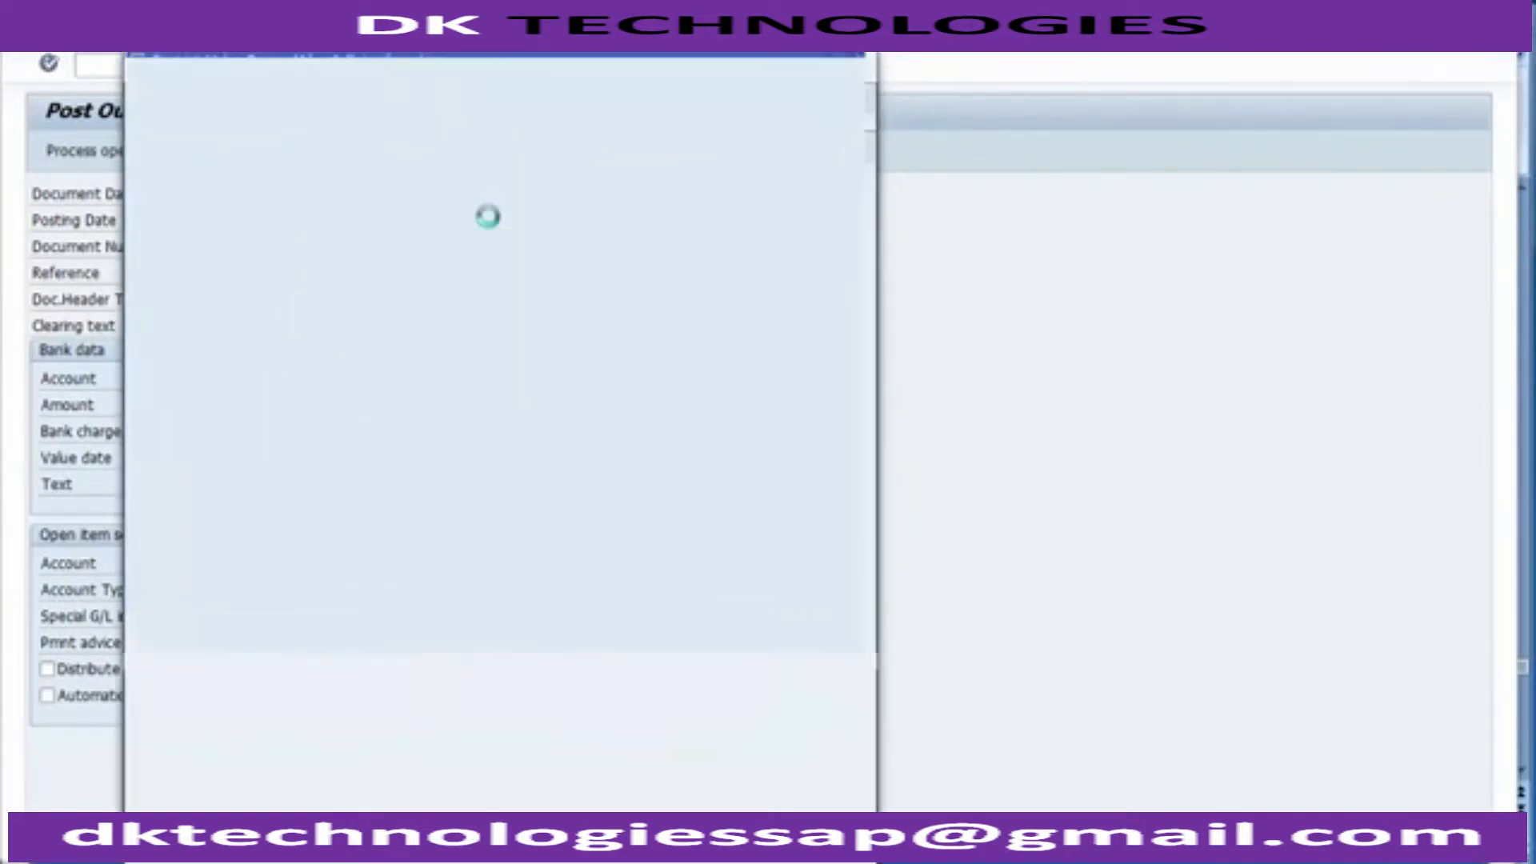
double_click(226, 154)
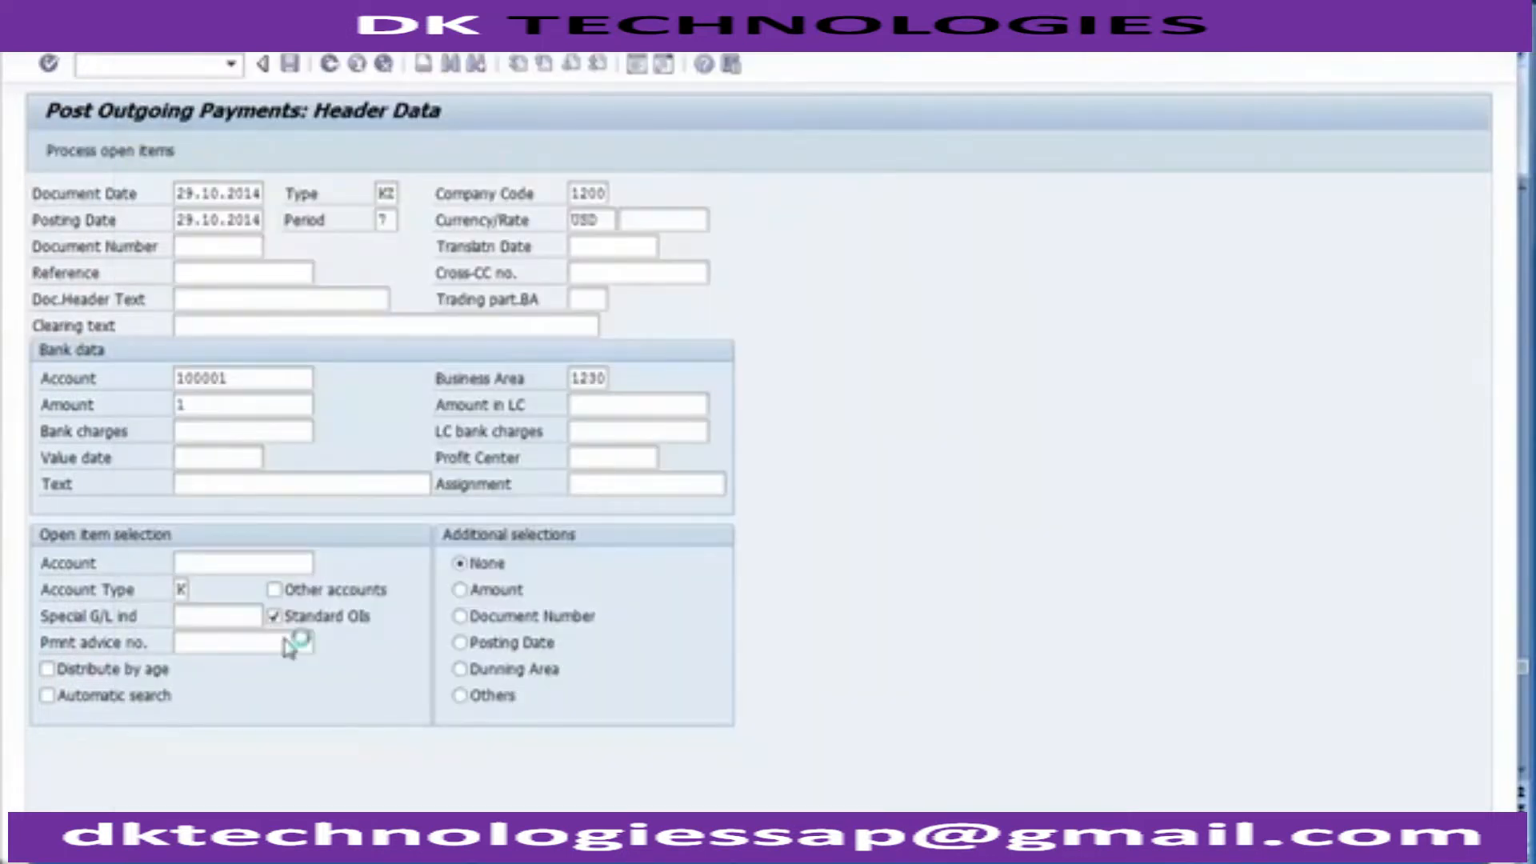
Clear the business area in the bank data and set the document reference to 110.
left_click(98, 158)
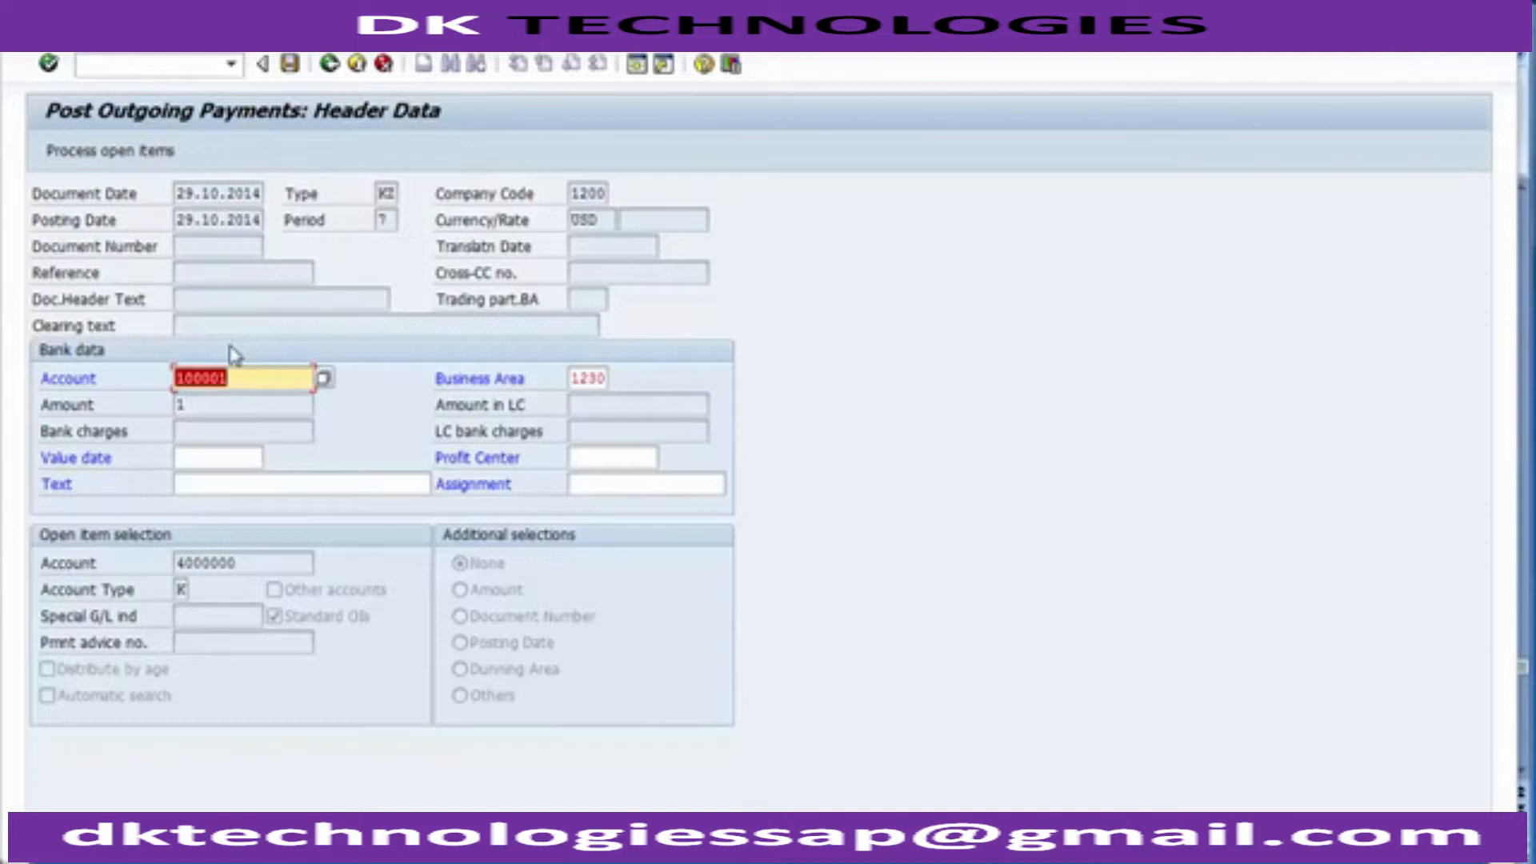
key("End")
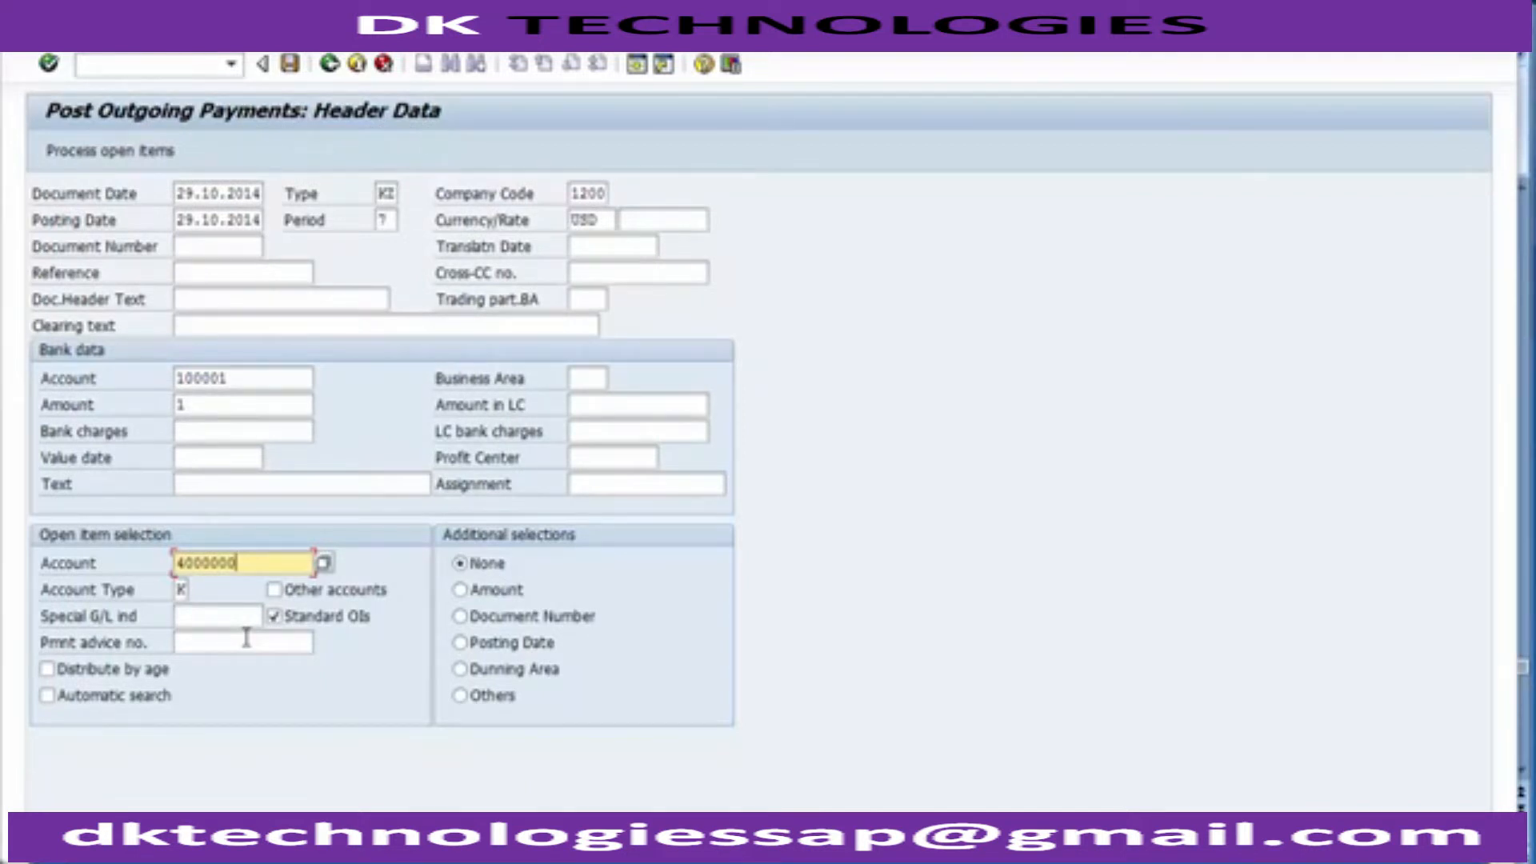
left_click(203, 278)
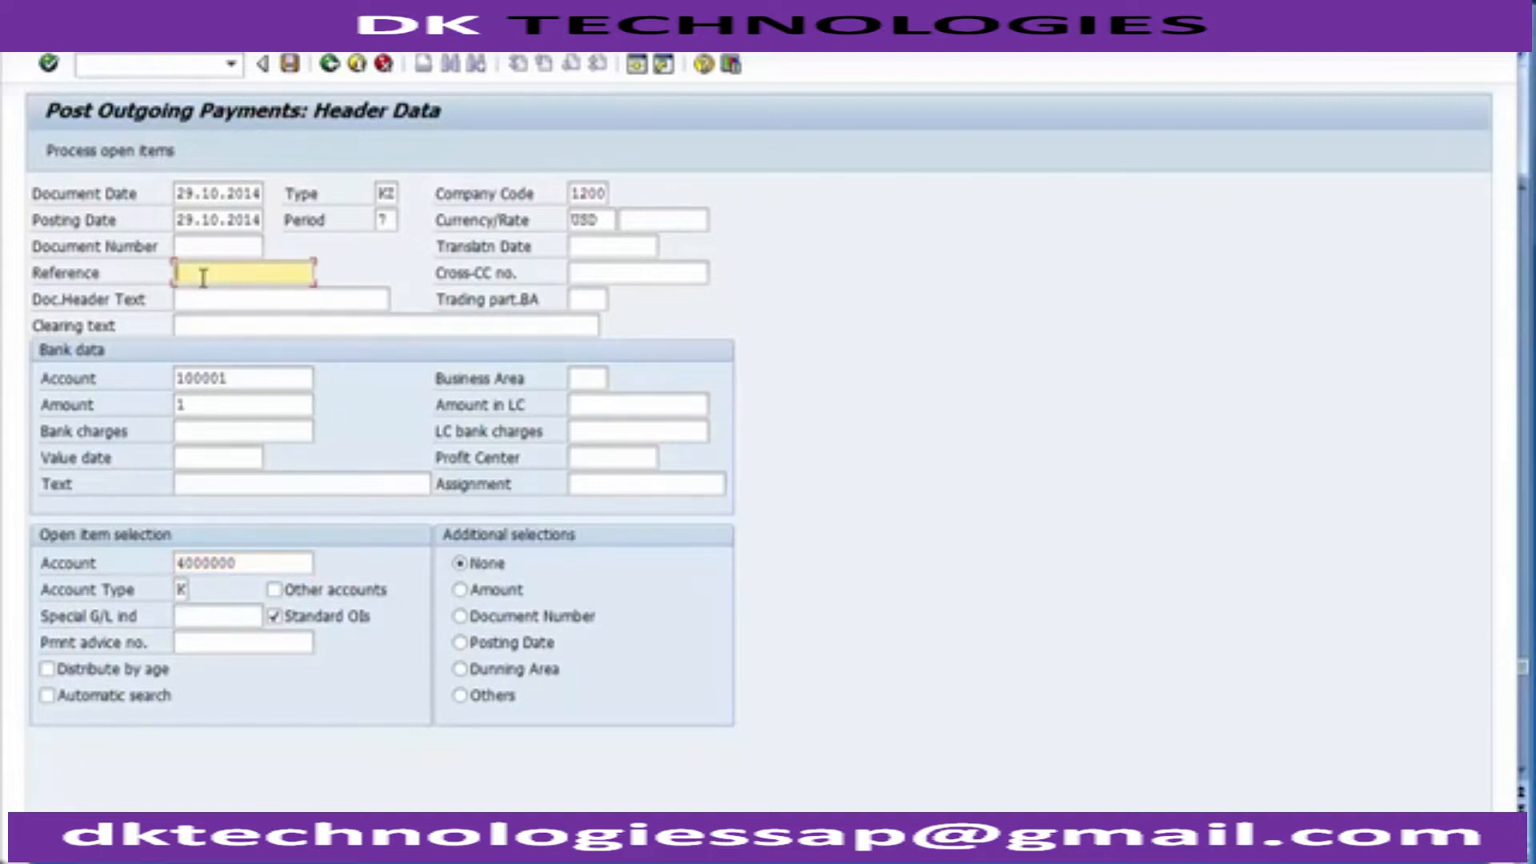
type("110")
Review the bank account, amount and vendor entries, and process the vendor's open items.
left_click(278, 380)
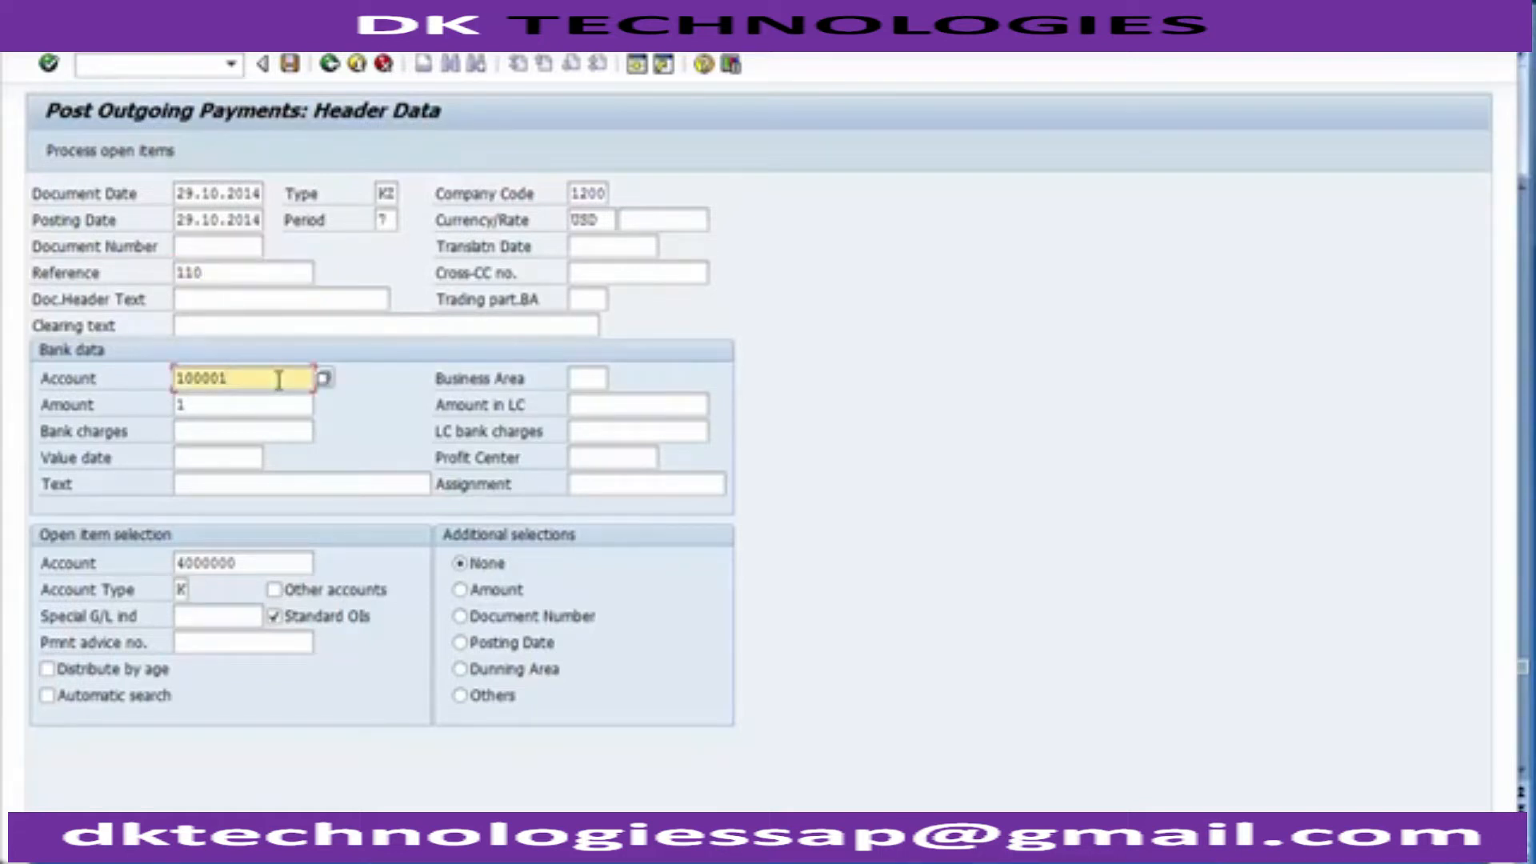
left_click(282, 402)
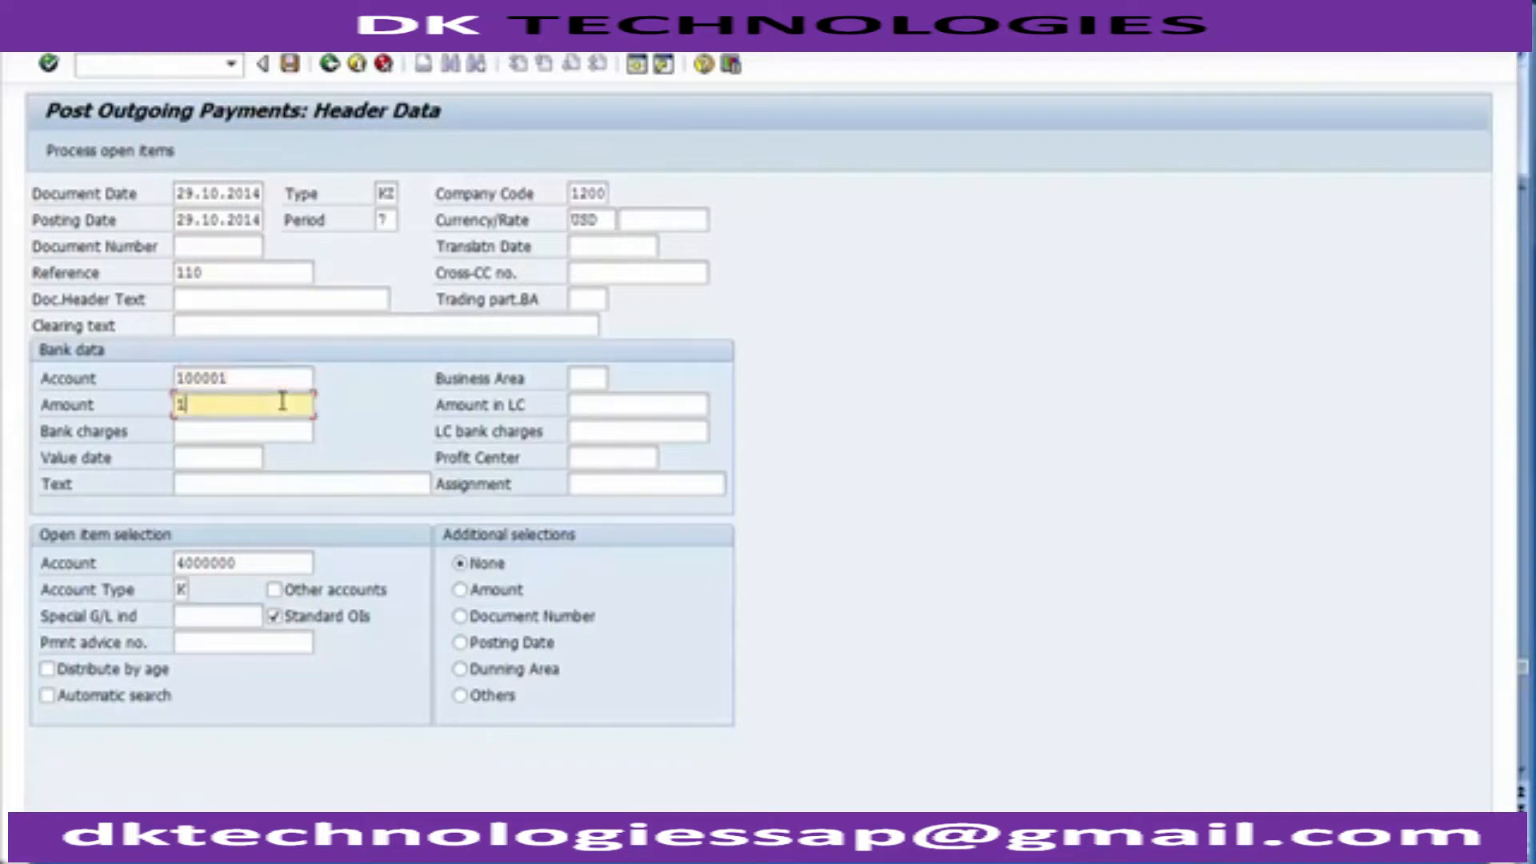
left_click(253, 563)
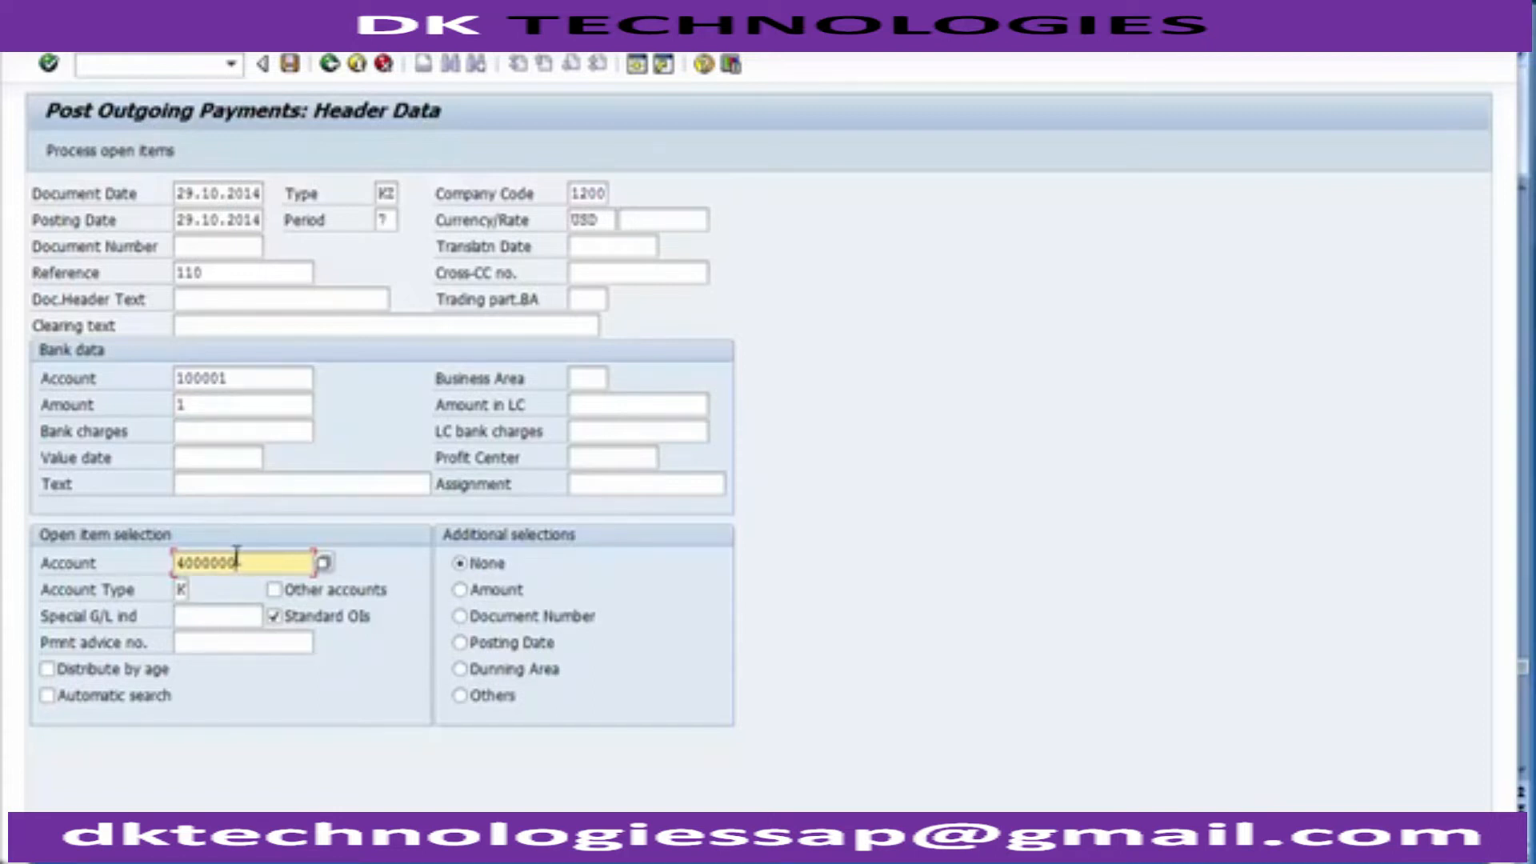
left_click(110, 160)
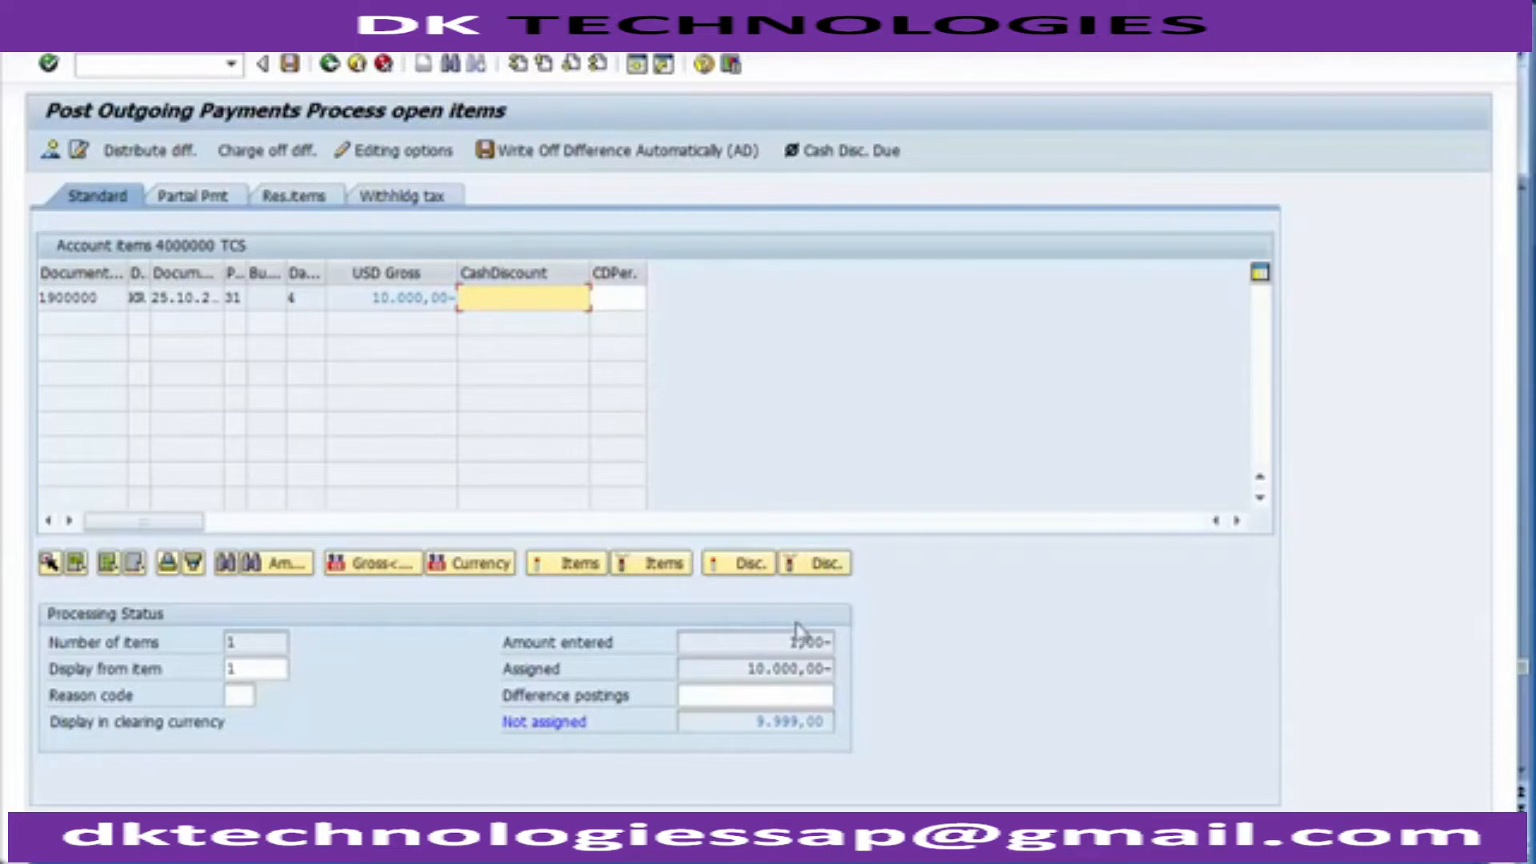
Correct the HSBC bank line item's amount to 10000 and return to processing the open items.
left_click_drag(780, 638, 816, 643)
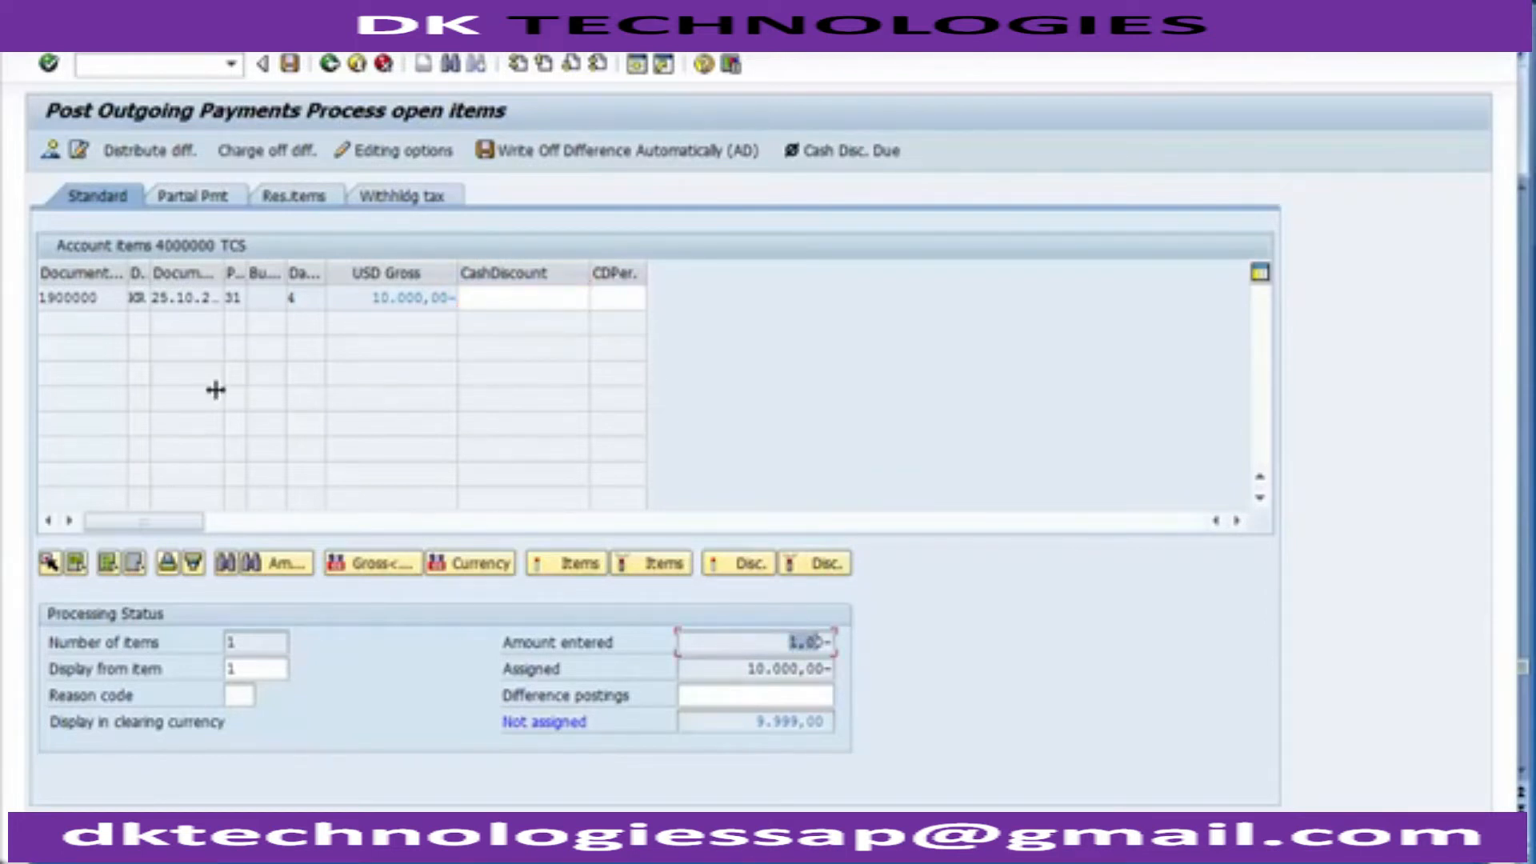
left_click(50, 152)
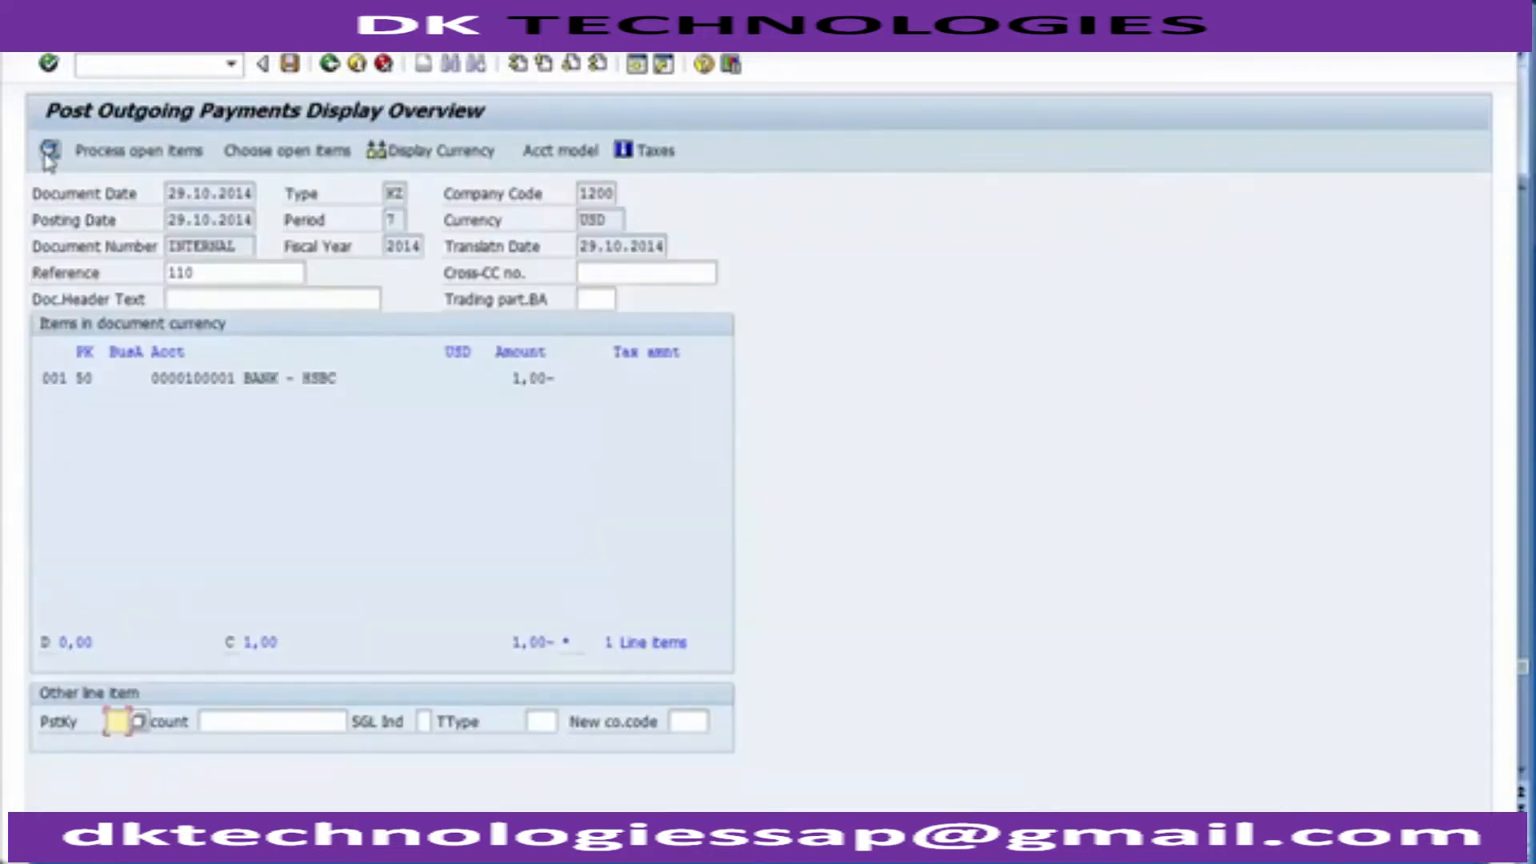
double_click(522, 379)
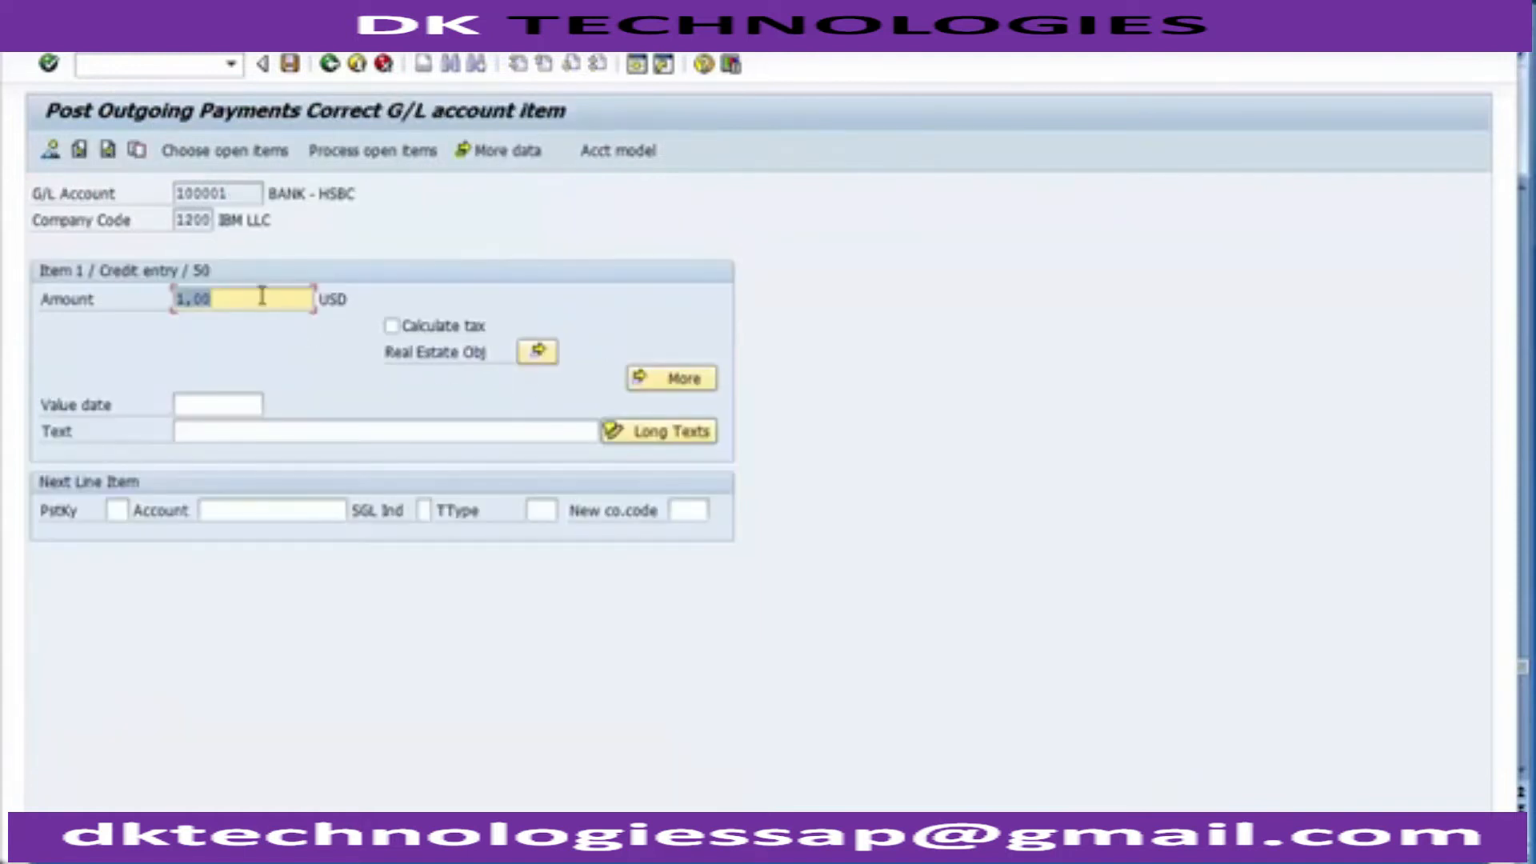
type("10000")
key("Return")
left_click(346, 164)
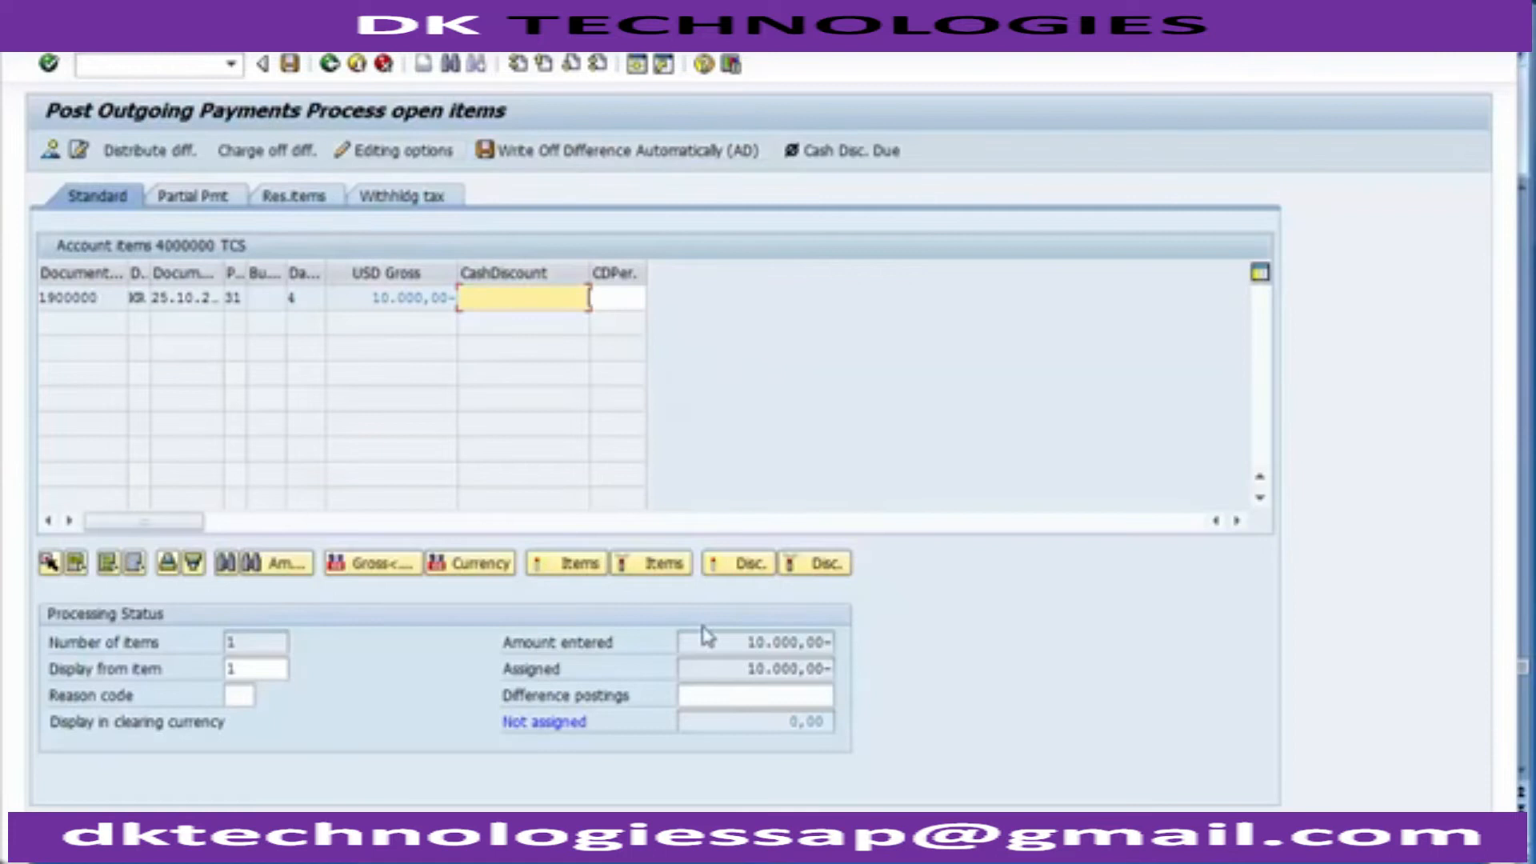
Compare the entered, assigned and unassigned amounts while deactivating and reactivating the TCS invoice.
left_click(711, 642)
left_click(764, 722)
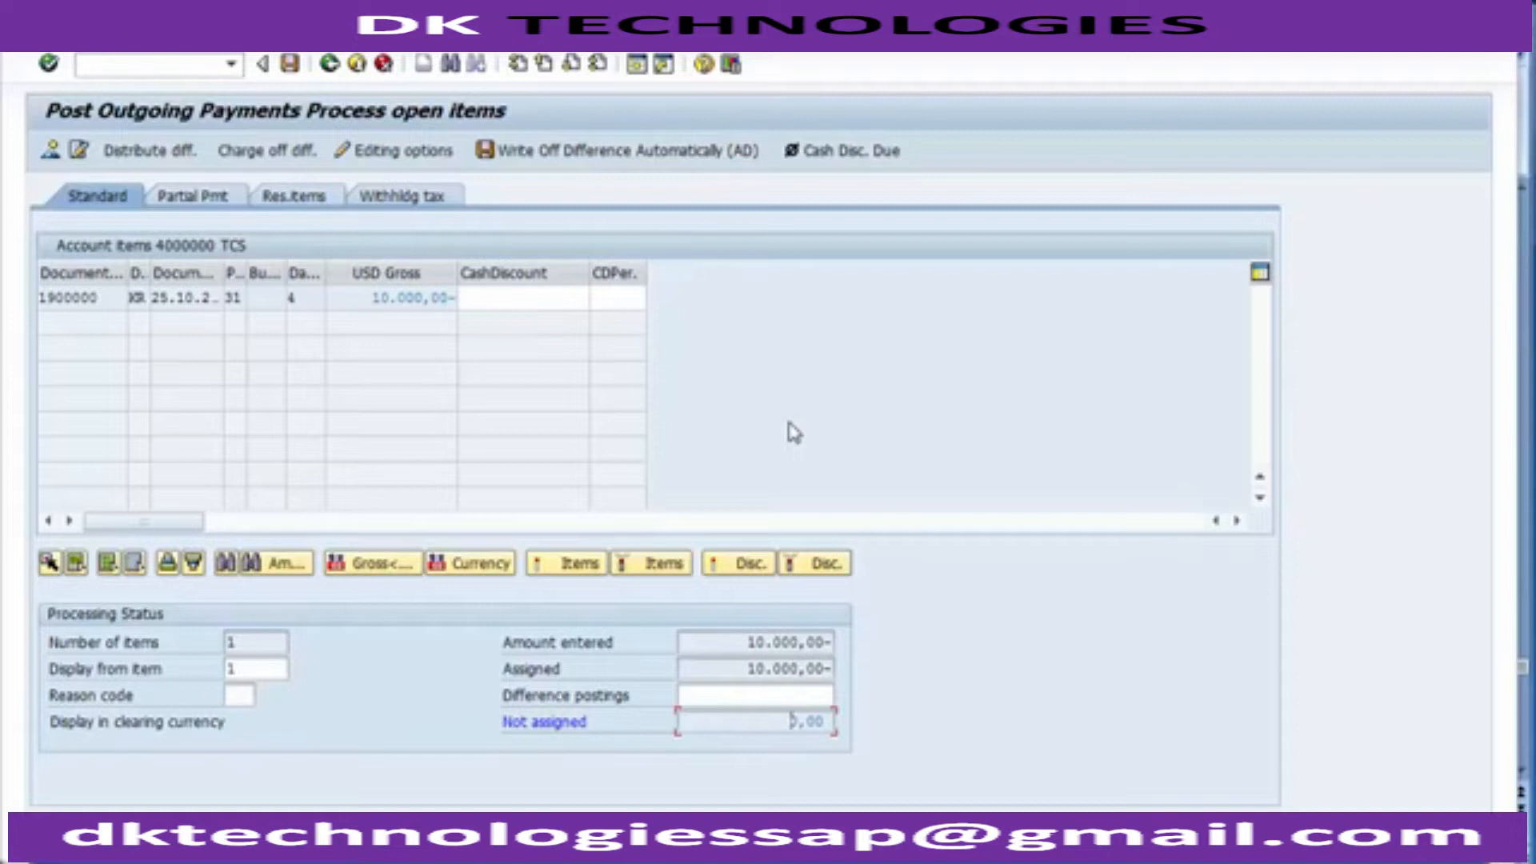
left_click(412, 298)
left_click_drag(365, 294, 464, 297)
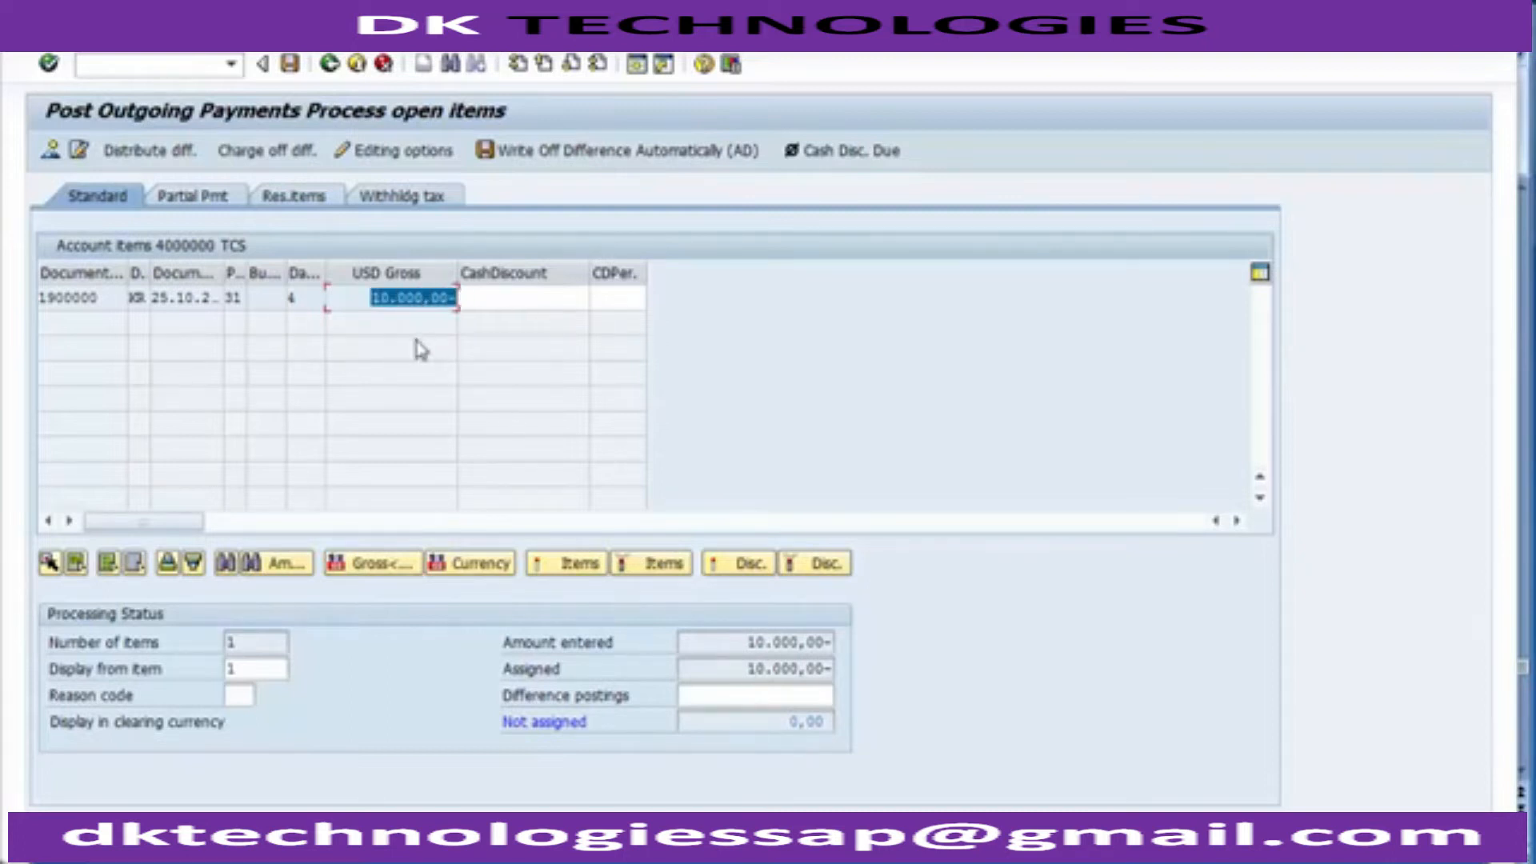
left_click(352, 298)
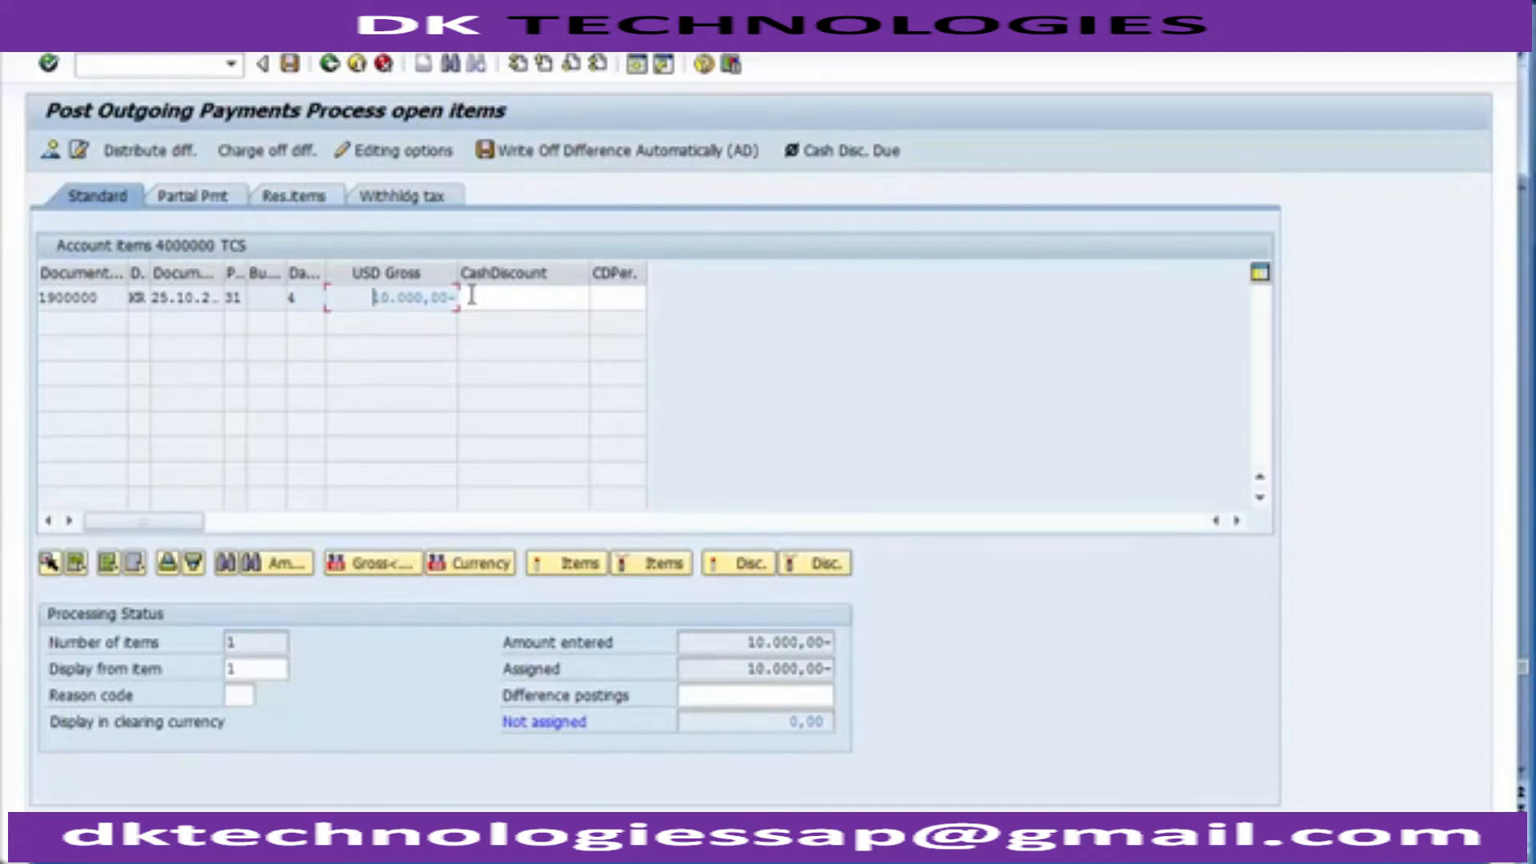
double_click(416, 310)
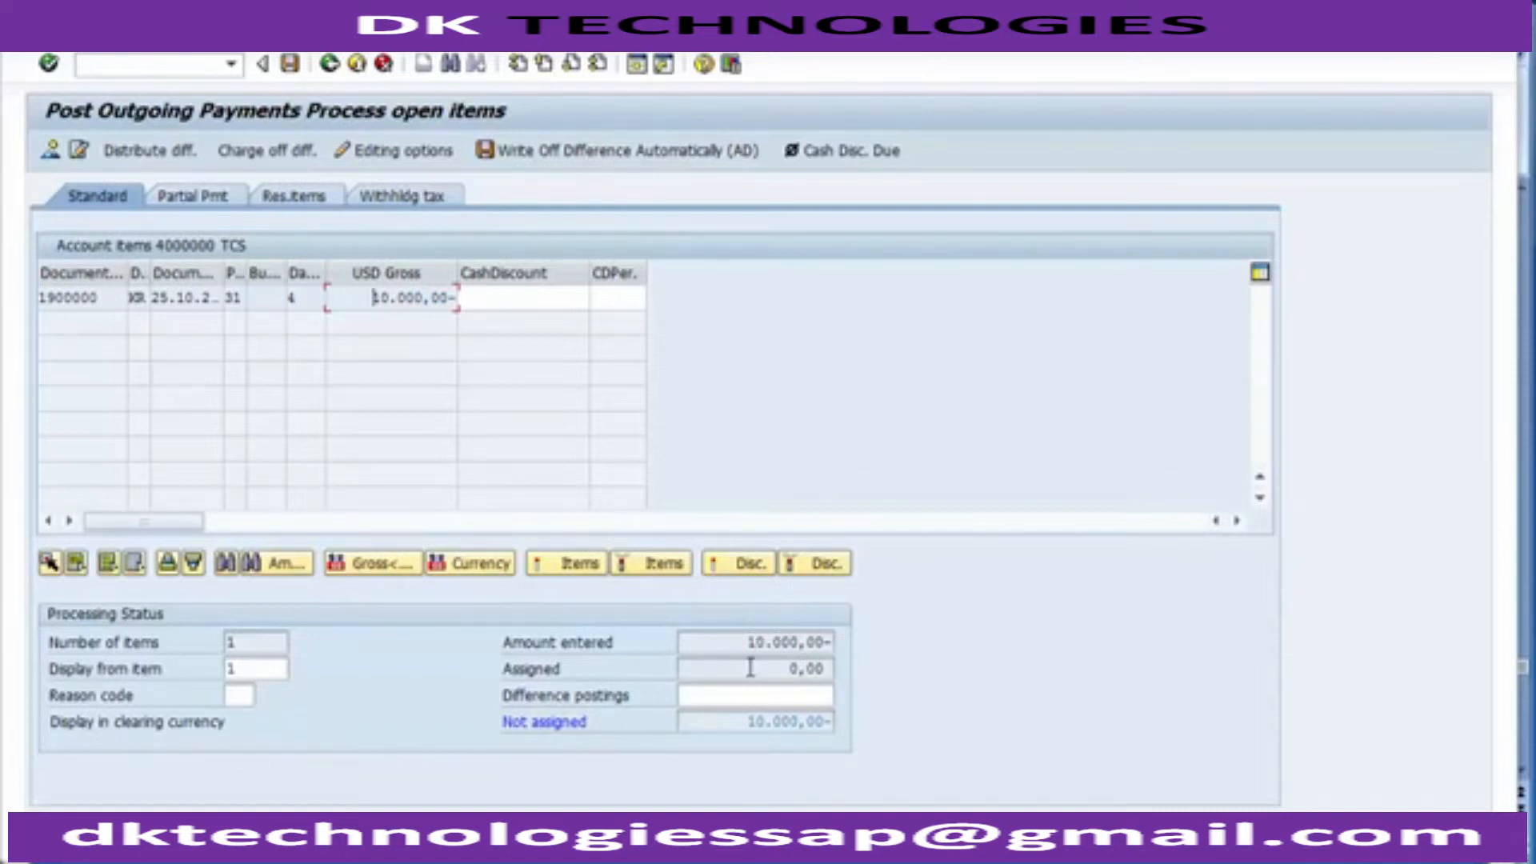
double_click(410, 297)
left_click(726, 674)
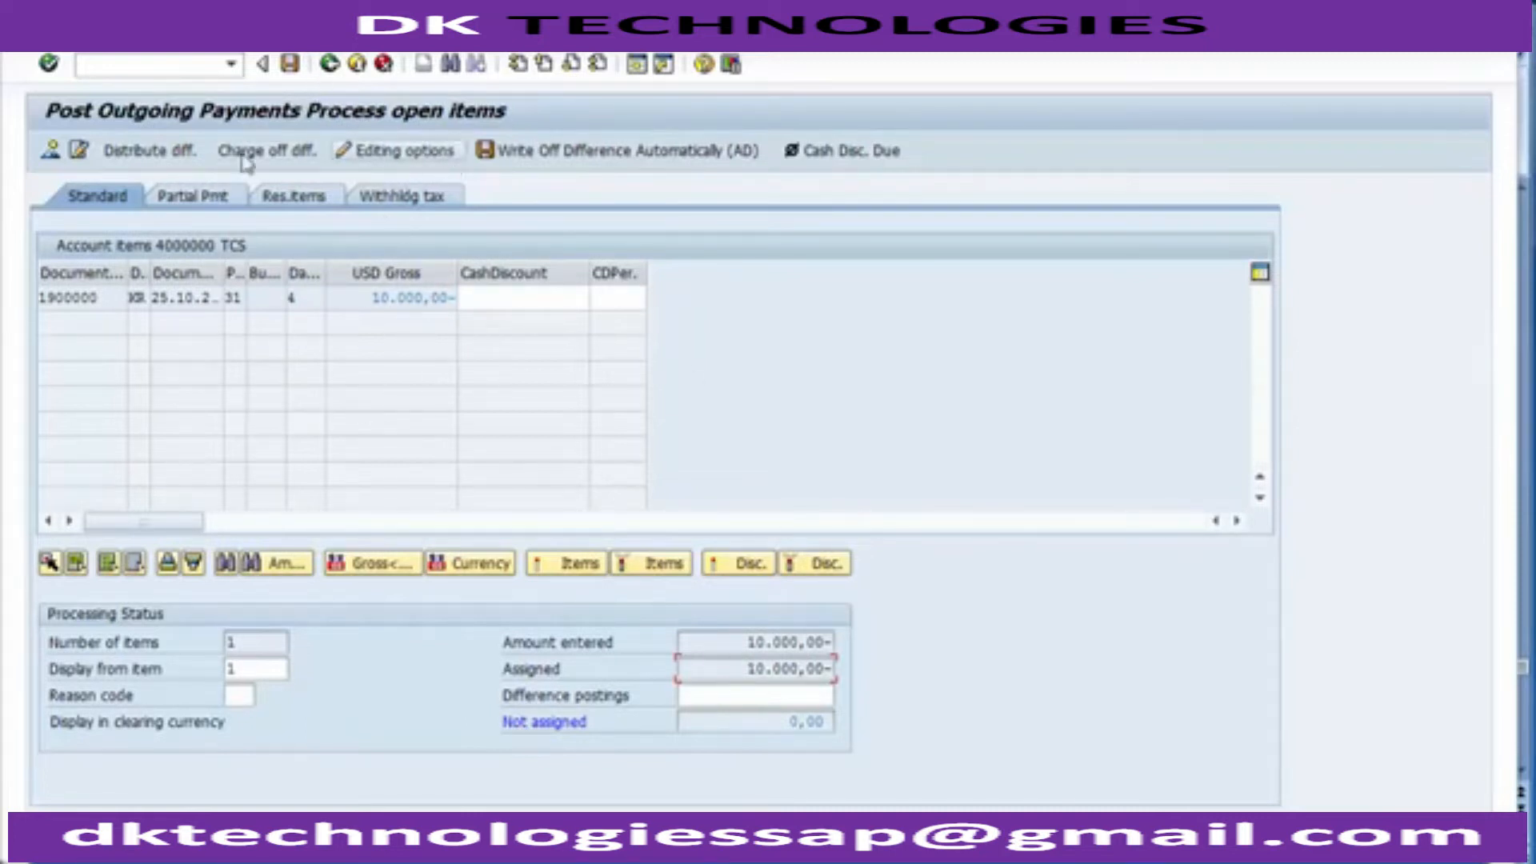
Simulate the payment document and examine the accounts and amounts of its HSBC bank and TCS vendor line items.
left_click(80, 33)
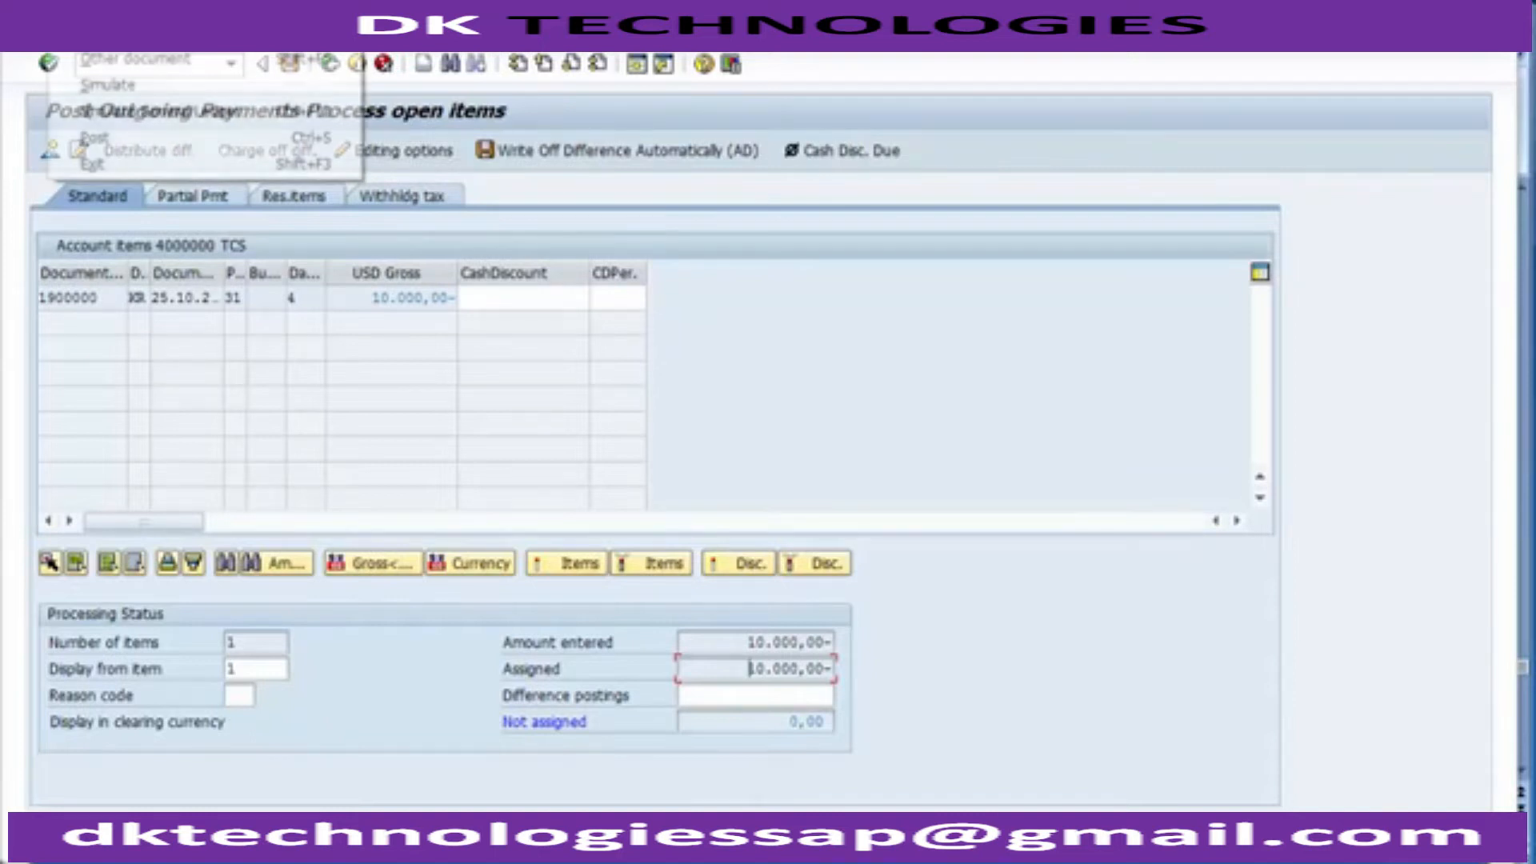
left_click(96, 87)
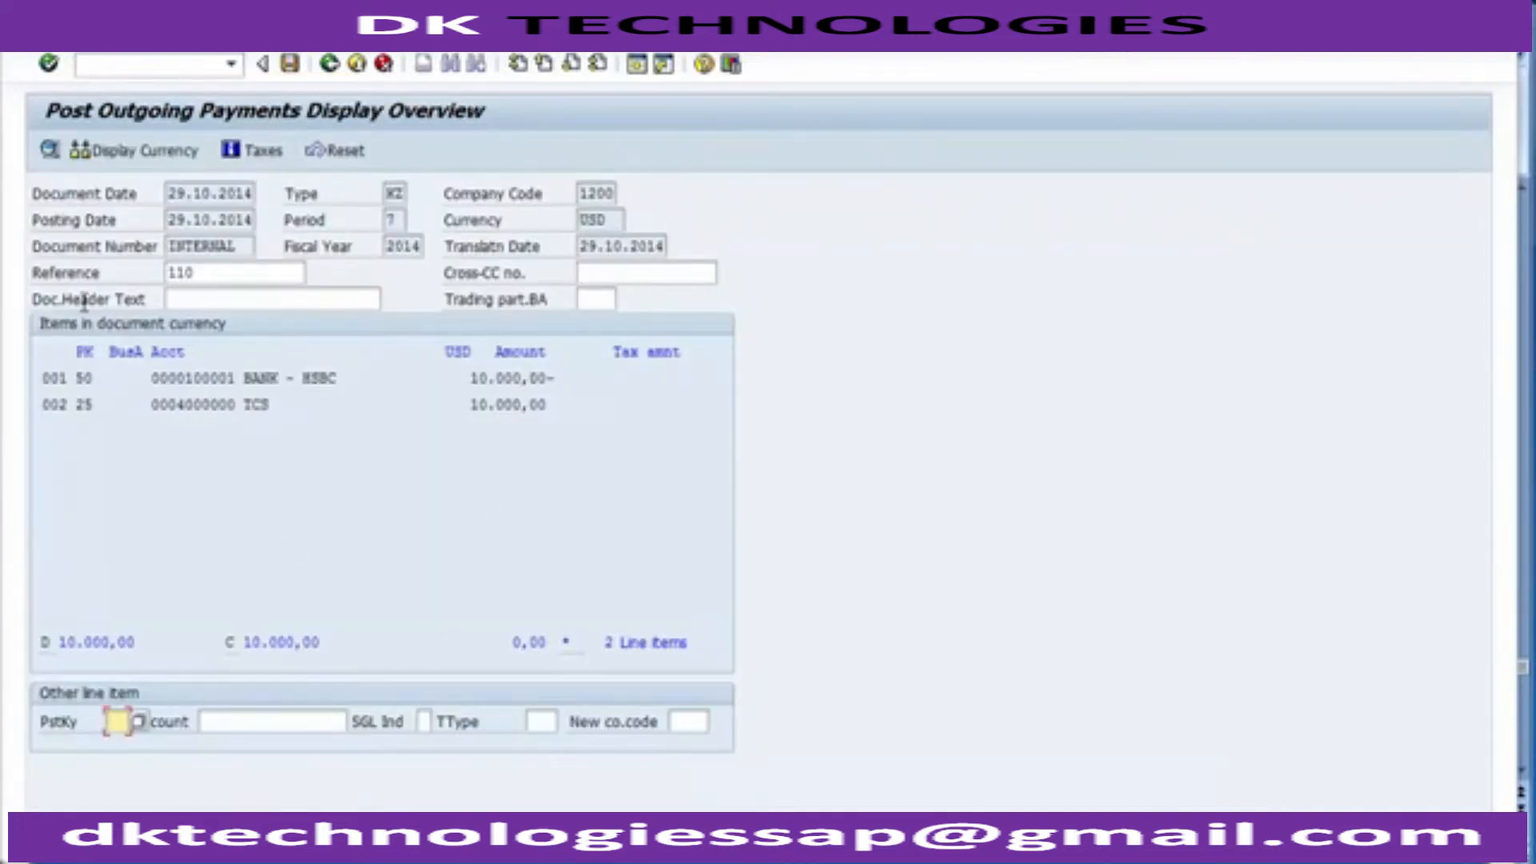
left_click(503, 376)
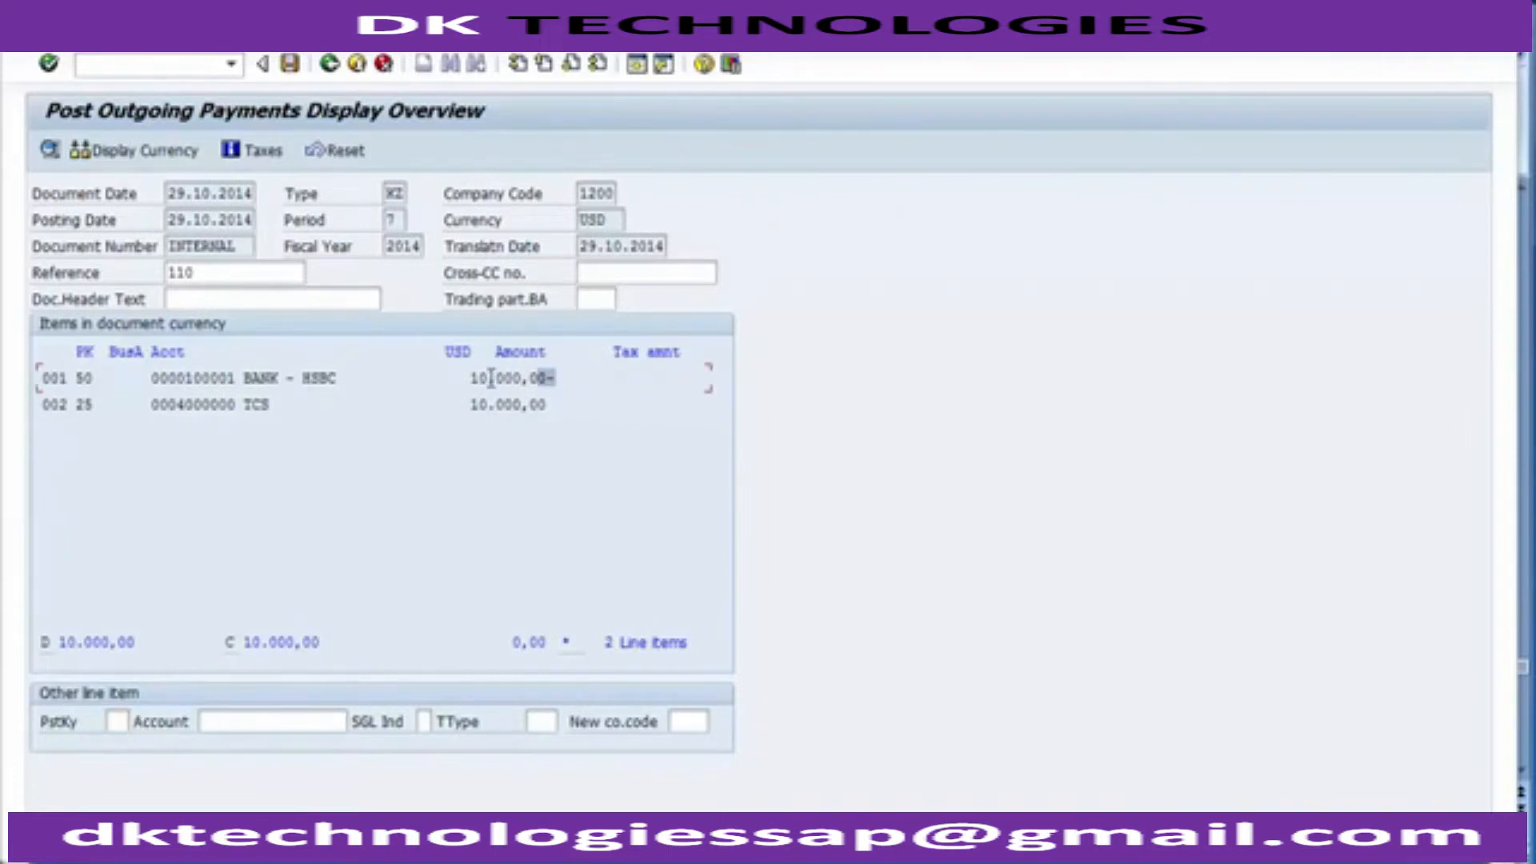
left_click_drag(503, 377, 453, 377)
left_click(562, 377)
left_click_drag(75, 378, 284, 408)
left_click(294, 445)
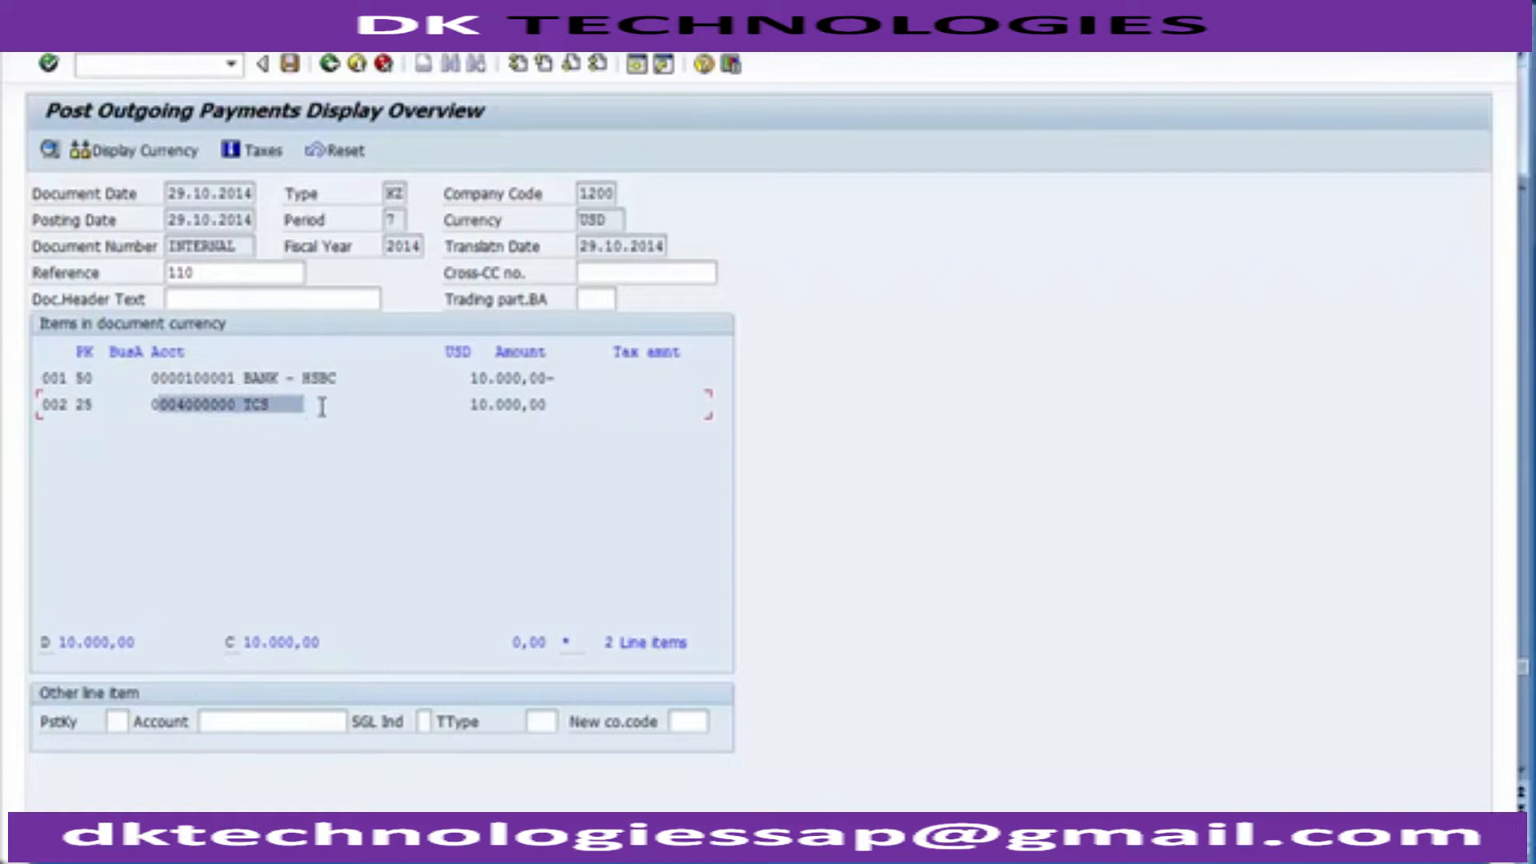
left_click(320, 406)
left_click_drag(554, 403, 461, 405)
left_click_drag(560, 377, 445, 381)
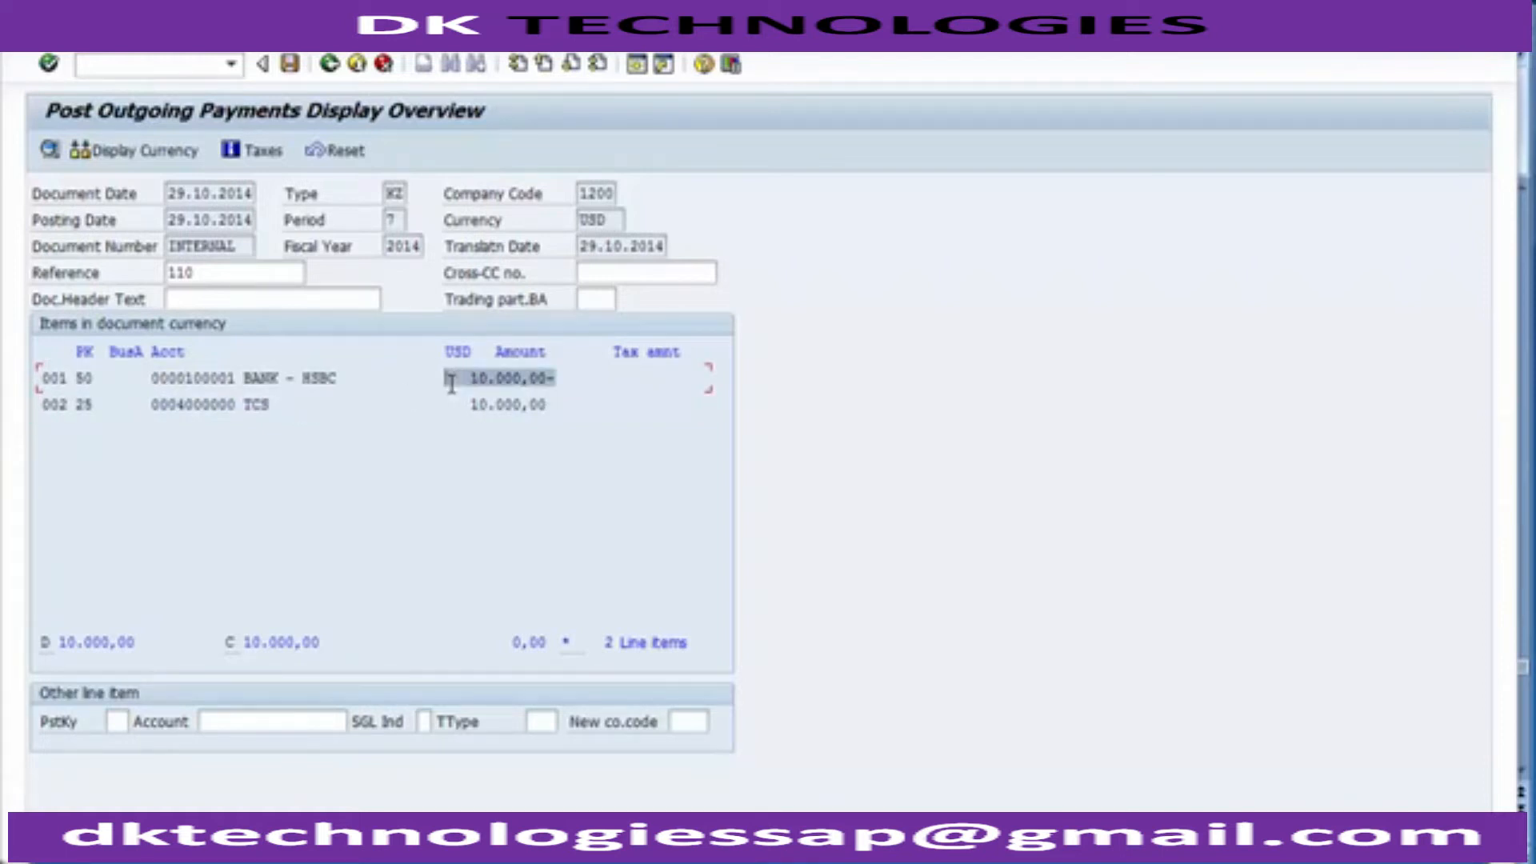
Post the outgoing payment and display the posted document to check its document number.
left_click(292, 72)
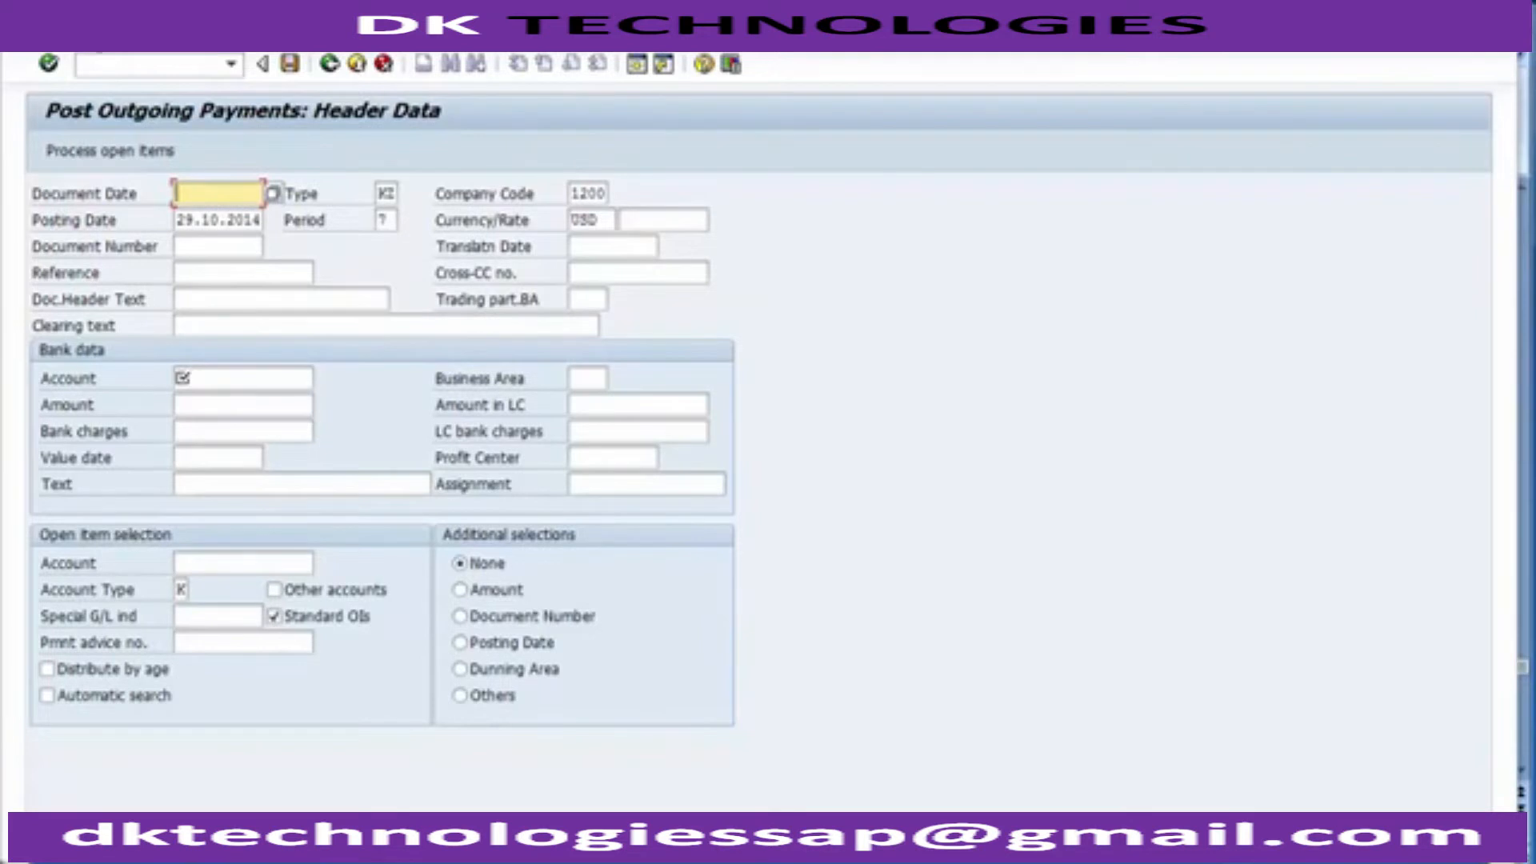
left_click(89, 39)
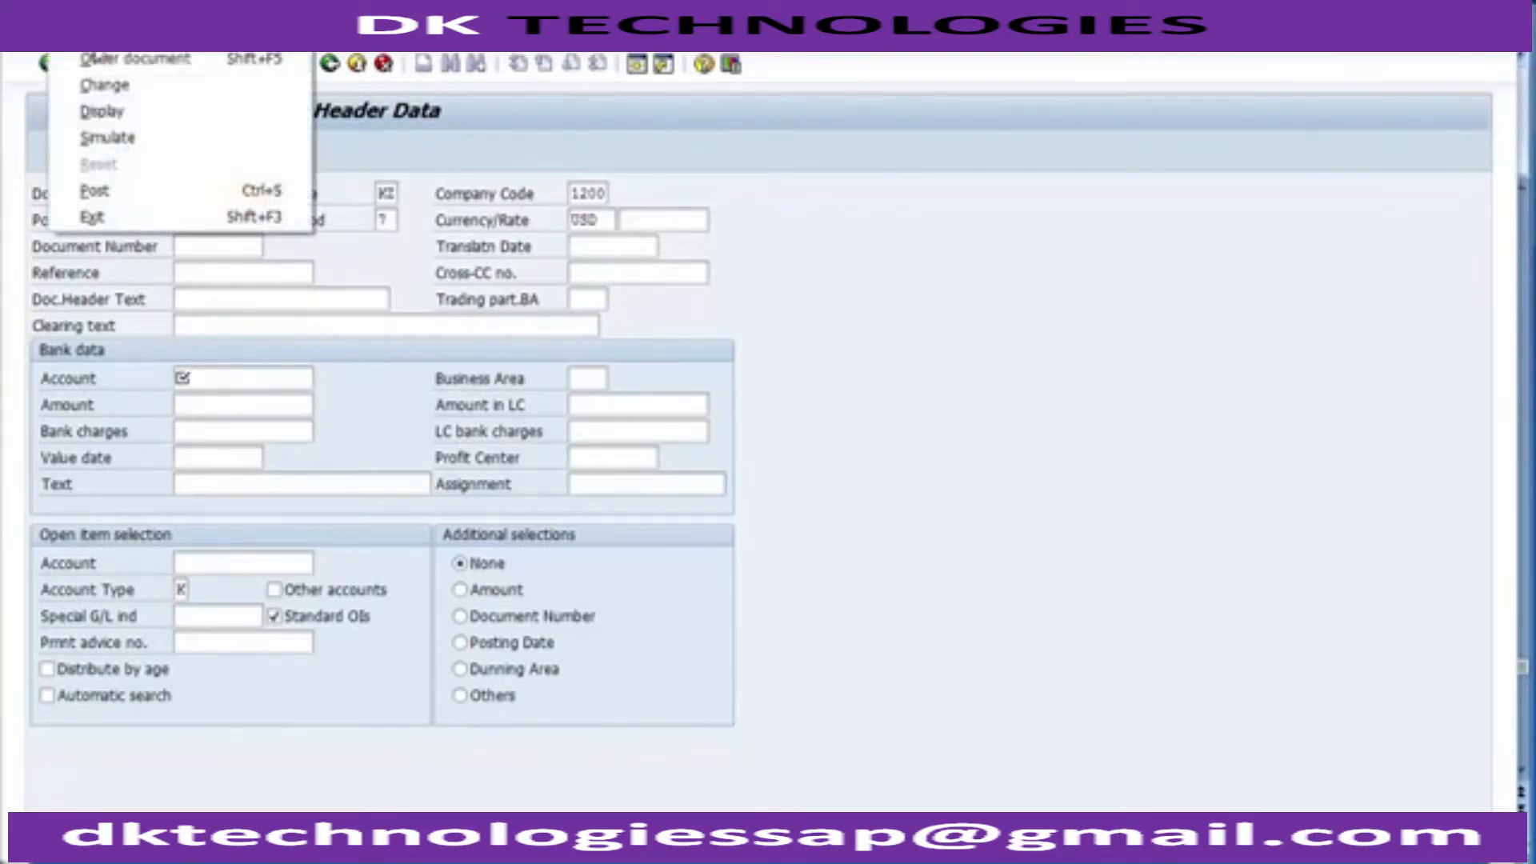
left_click(103, 115)
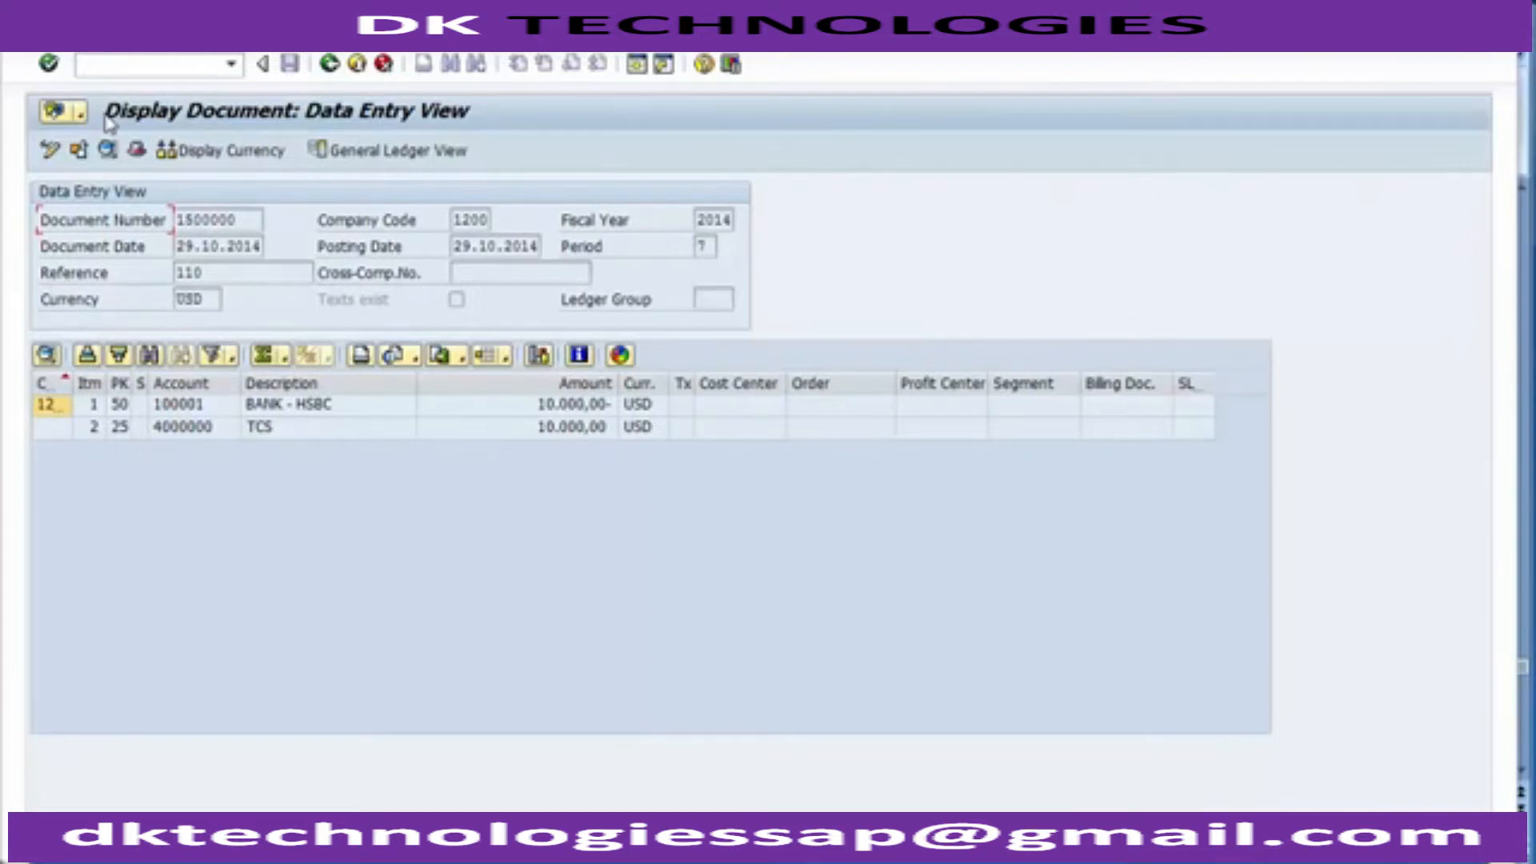
left_click(196, 221)
left_click_drag(197, 220, 176, 221)
left_click(260, 219)
Examine the posted document's header for its document type, and close the header details.
left_click(137, 159)
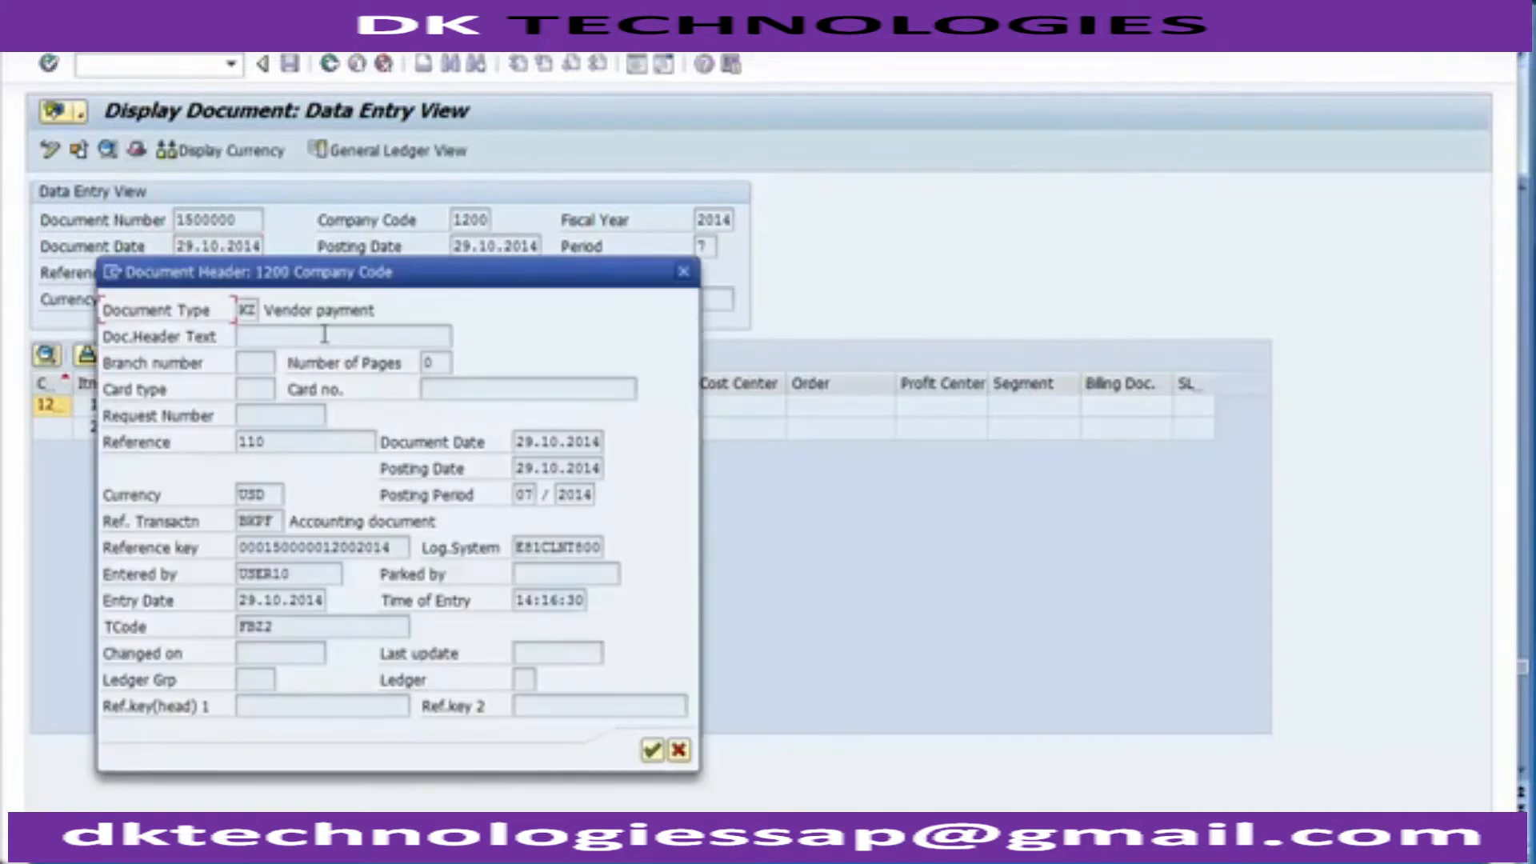
double_click(254, 310)
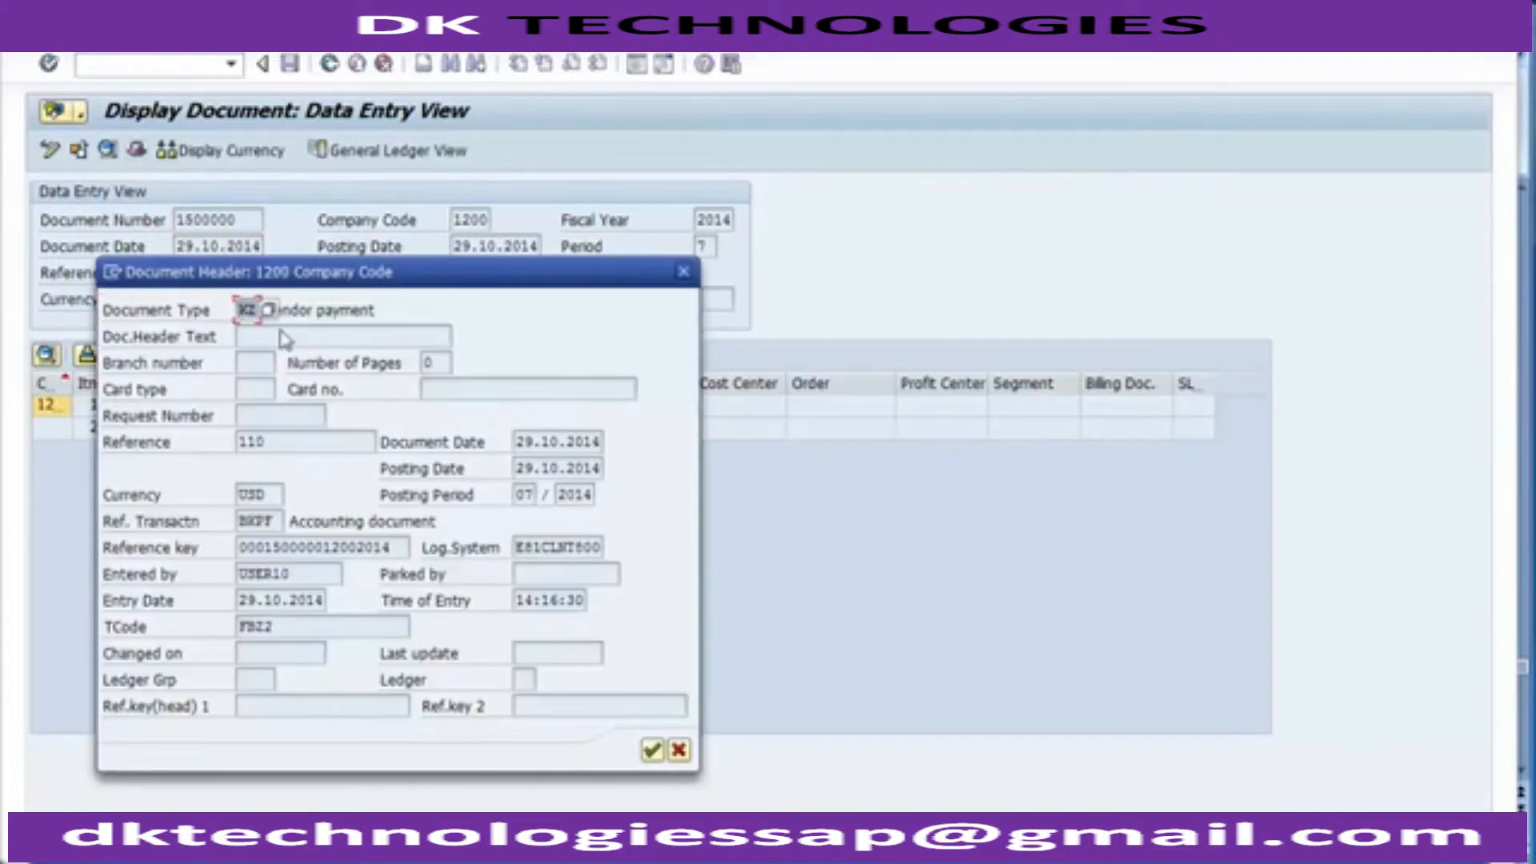
left_click_drag(234, 273, 724, 225)
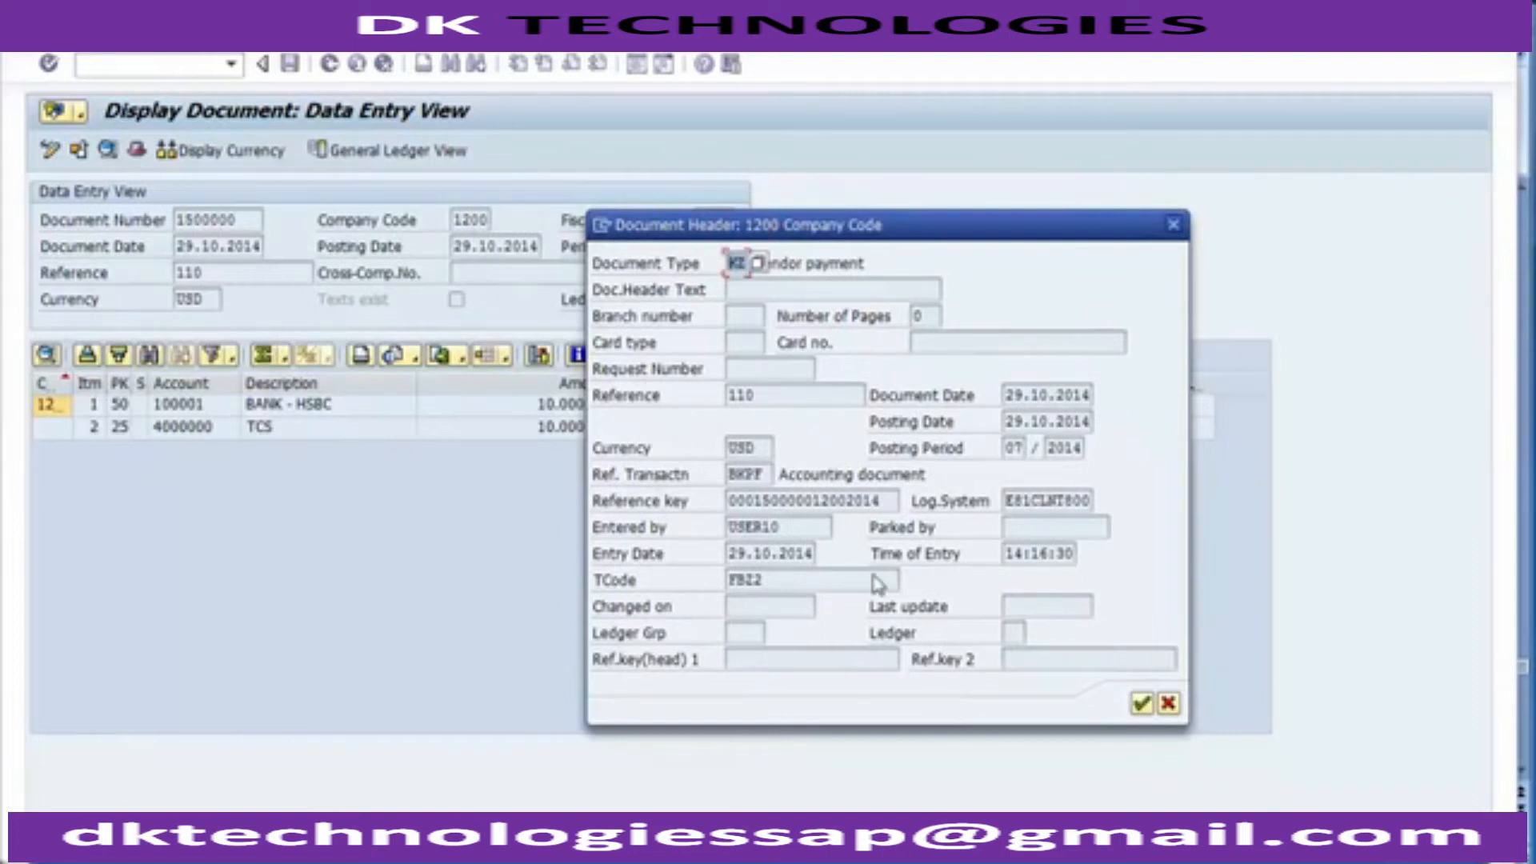
left_click(1174, 226)
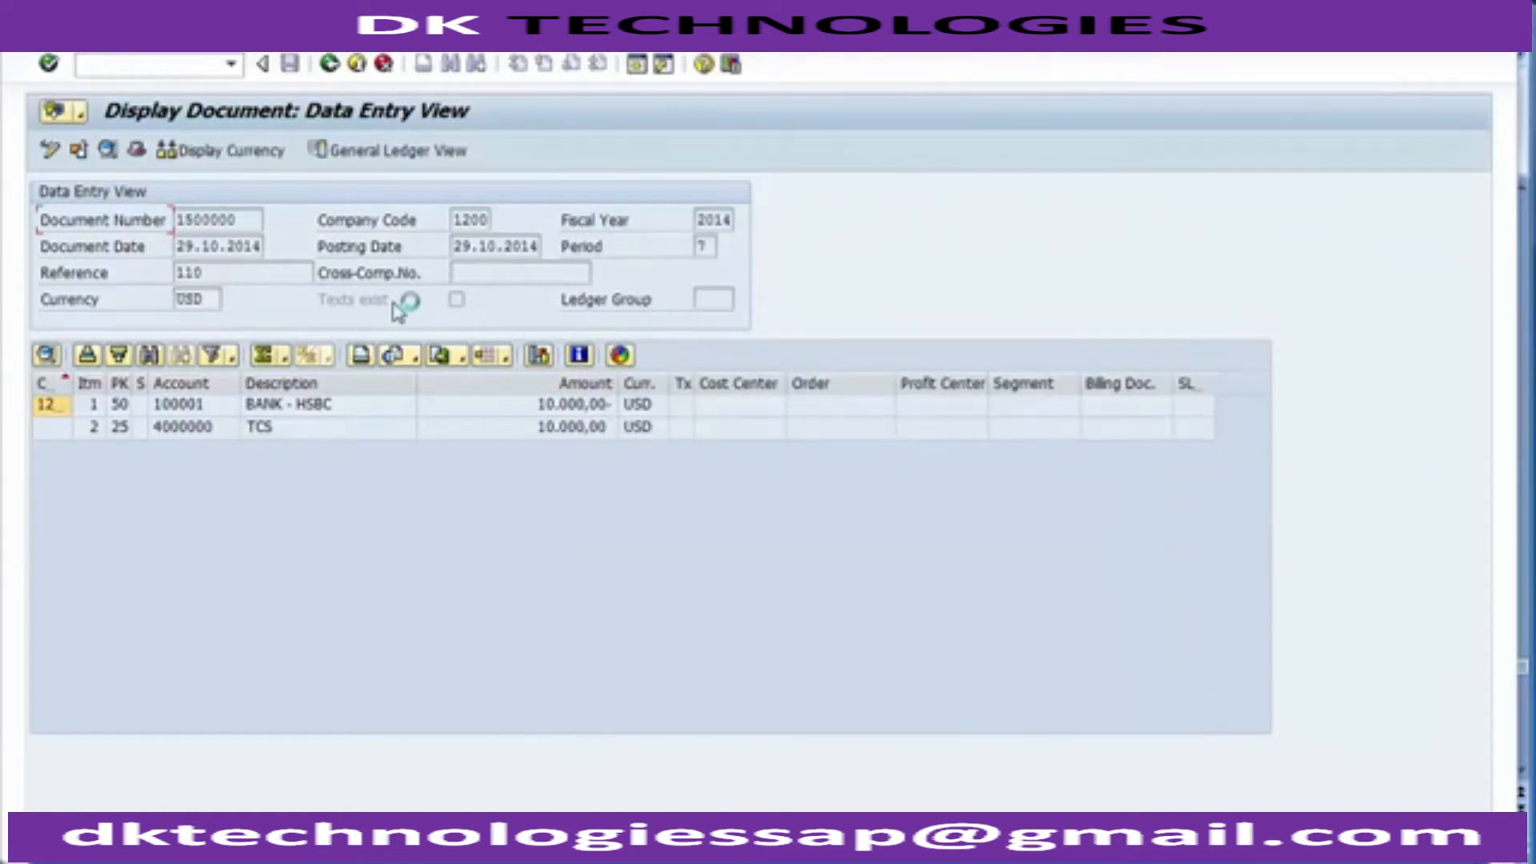
Look up the vendor line item transaction in the PowerPoint slides, return to SAP and open transaction FBL1N.
left_click(160, 66)
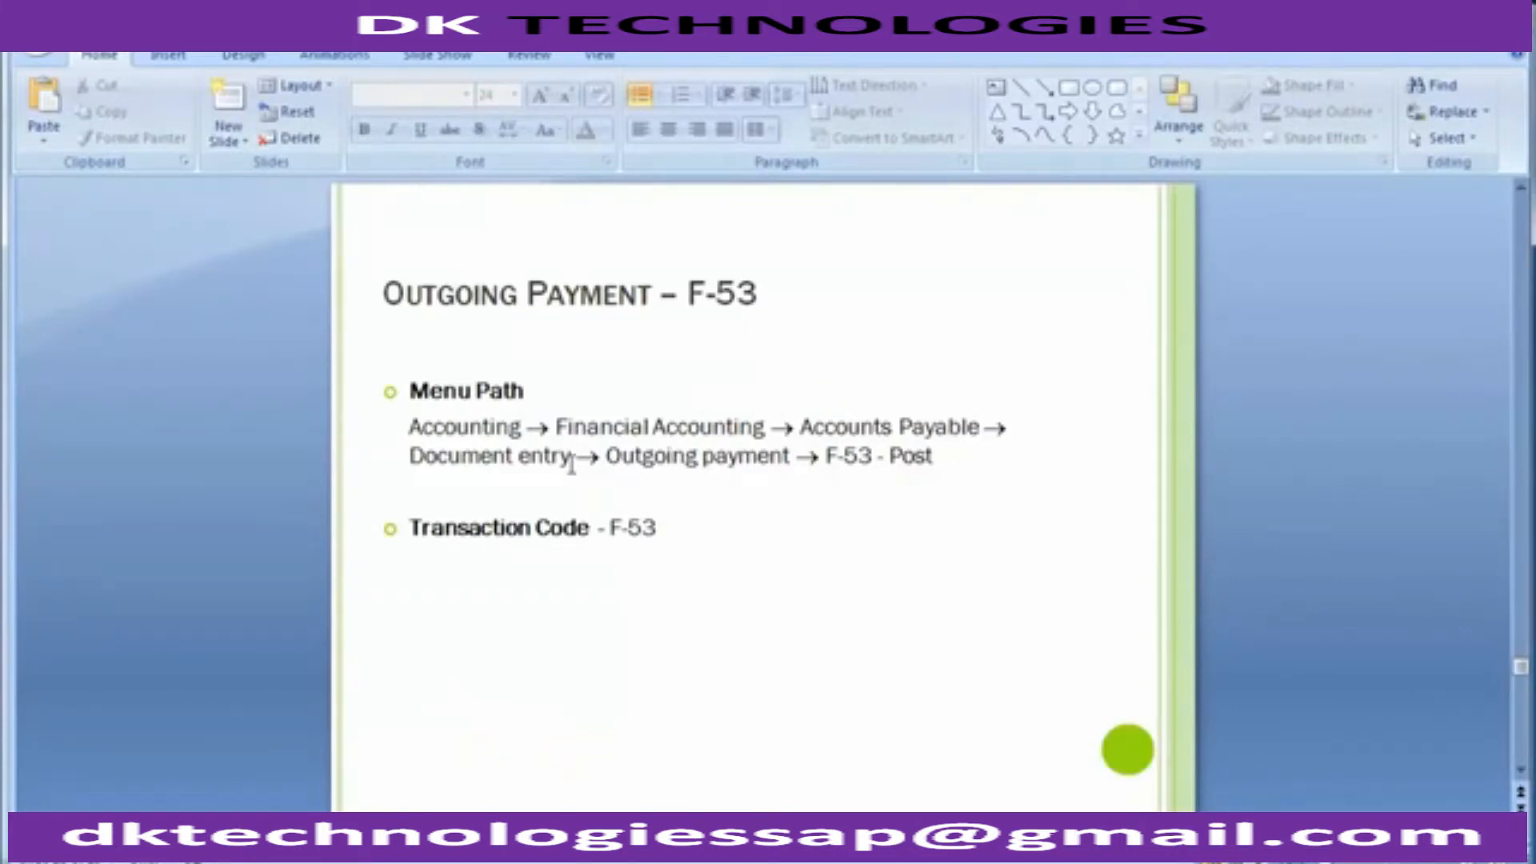
scroll(572, 464, "down", 1)
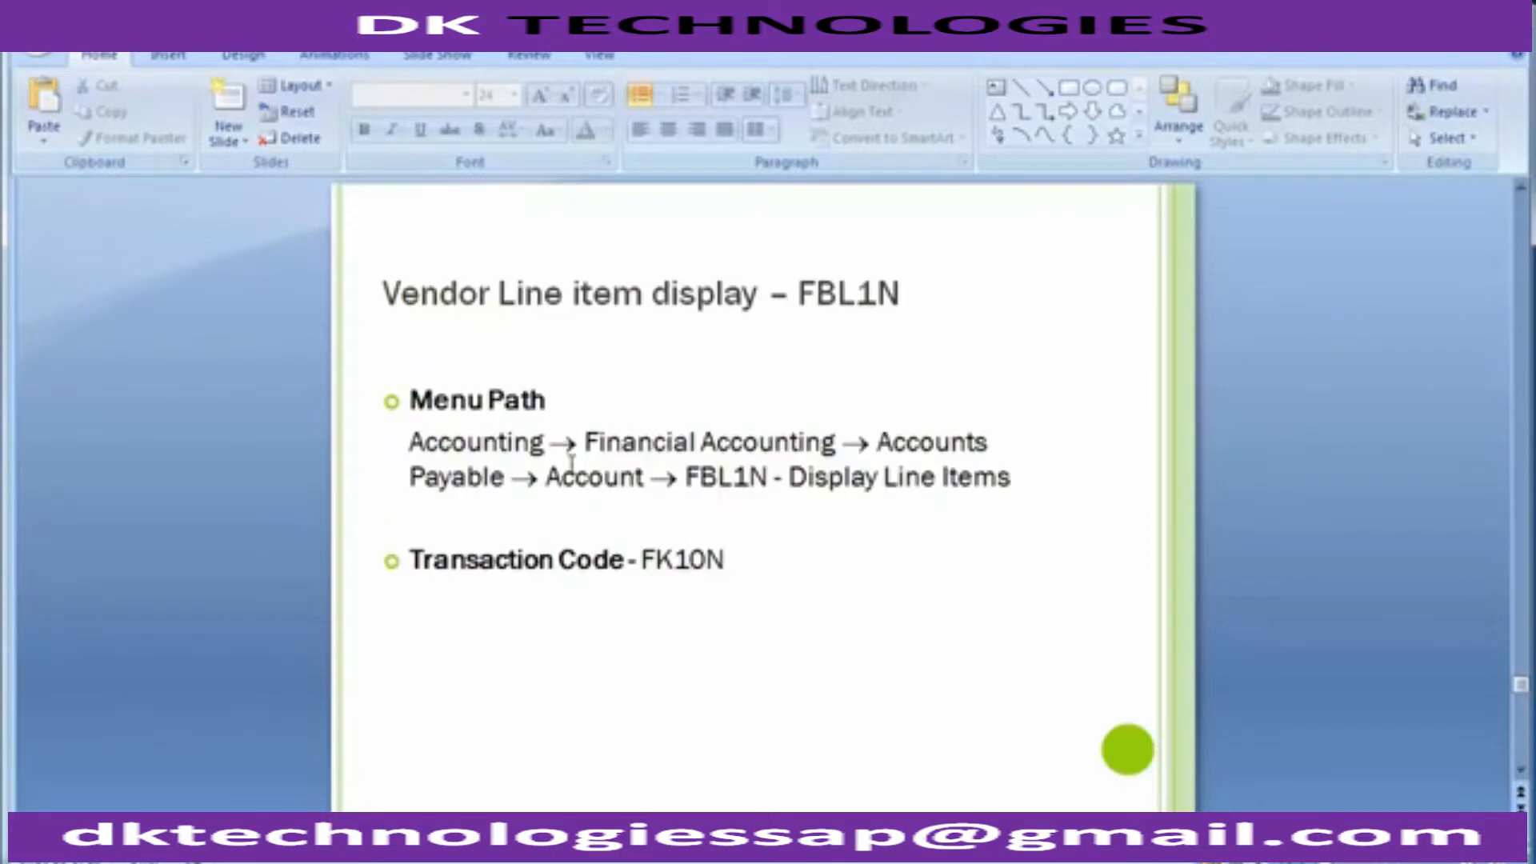
key("alt+Tab")
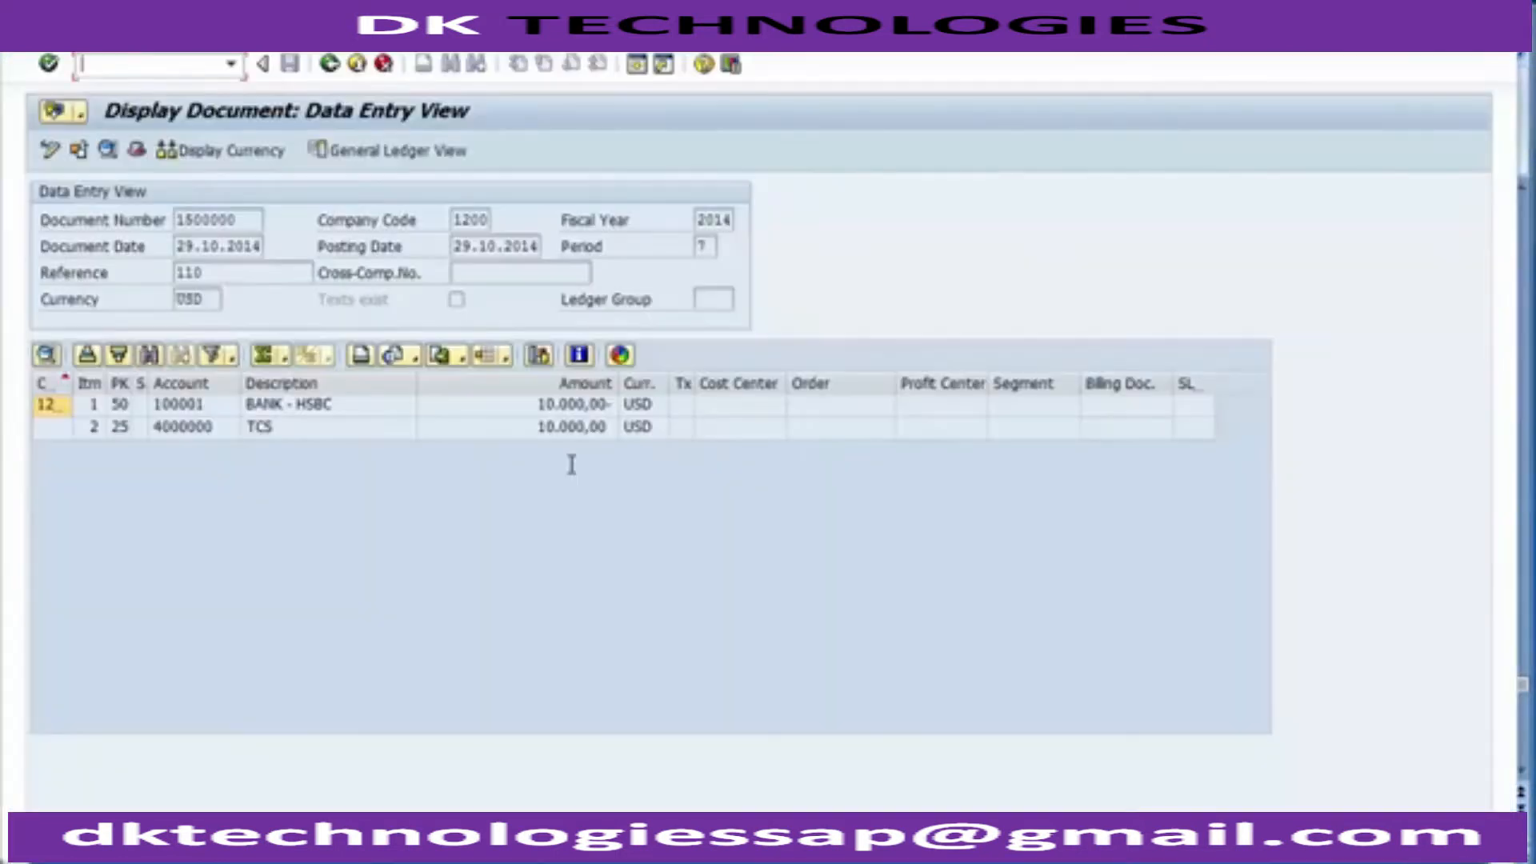
left_click(145, 74)
type("/nfbl1n")
key("Return")
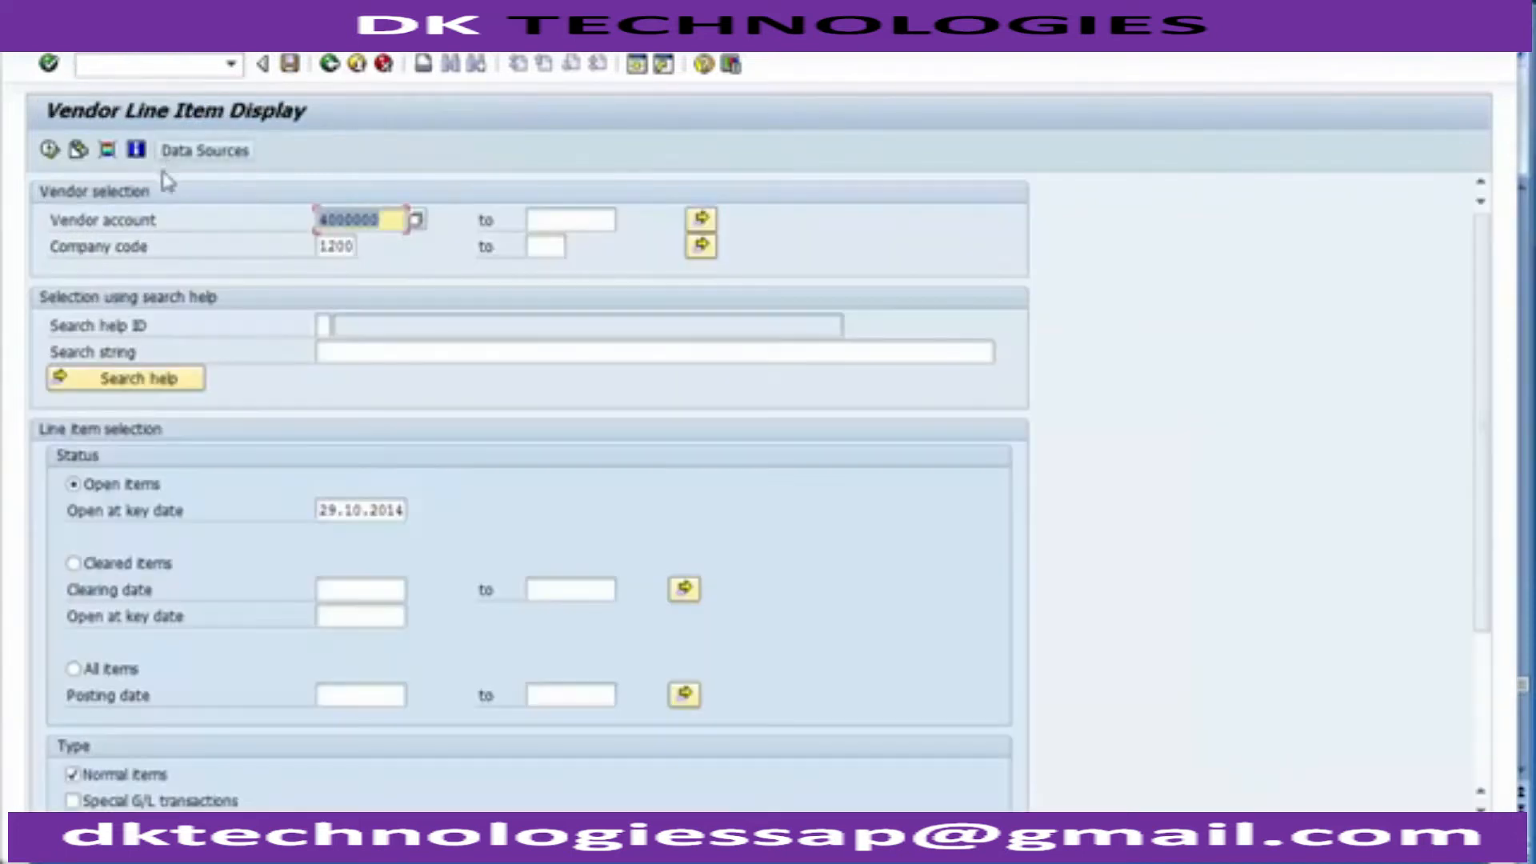
Run the vendor line item display for all items of the TCS vendor in company code 1200.
left_click(49, 151)
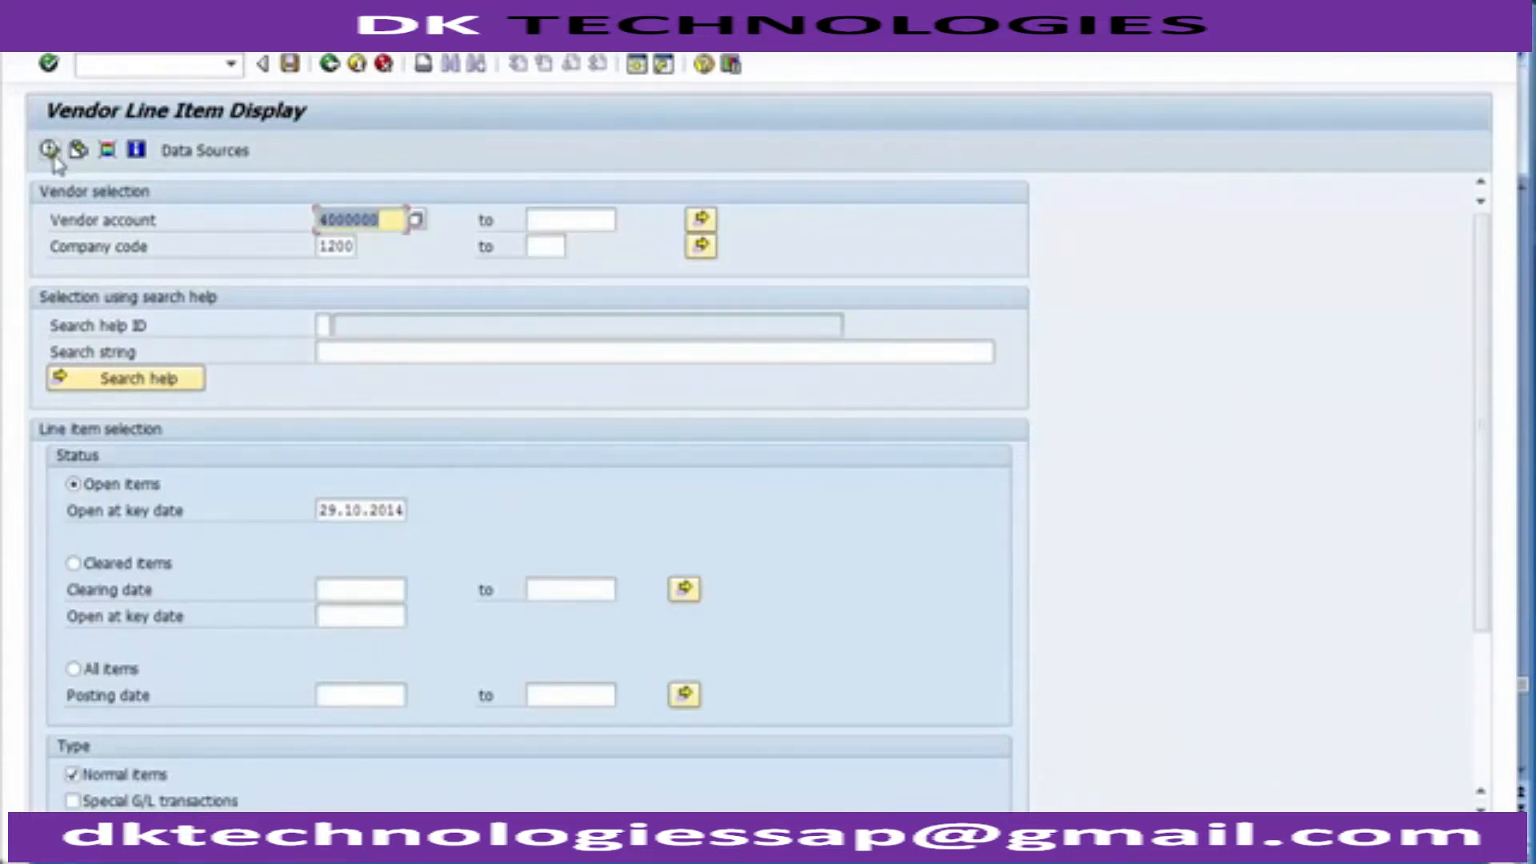
left_click(73, 668)
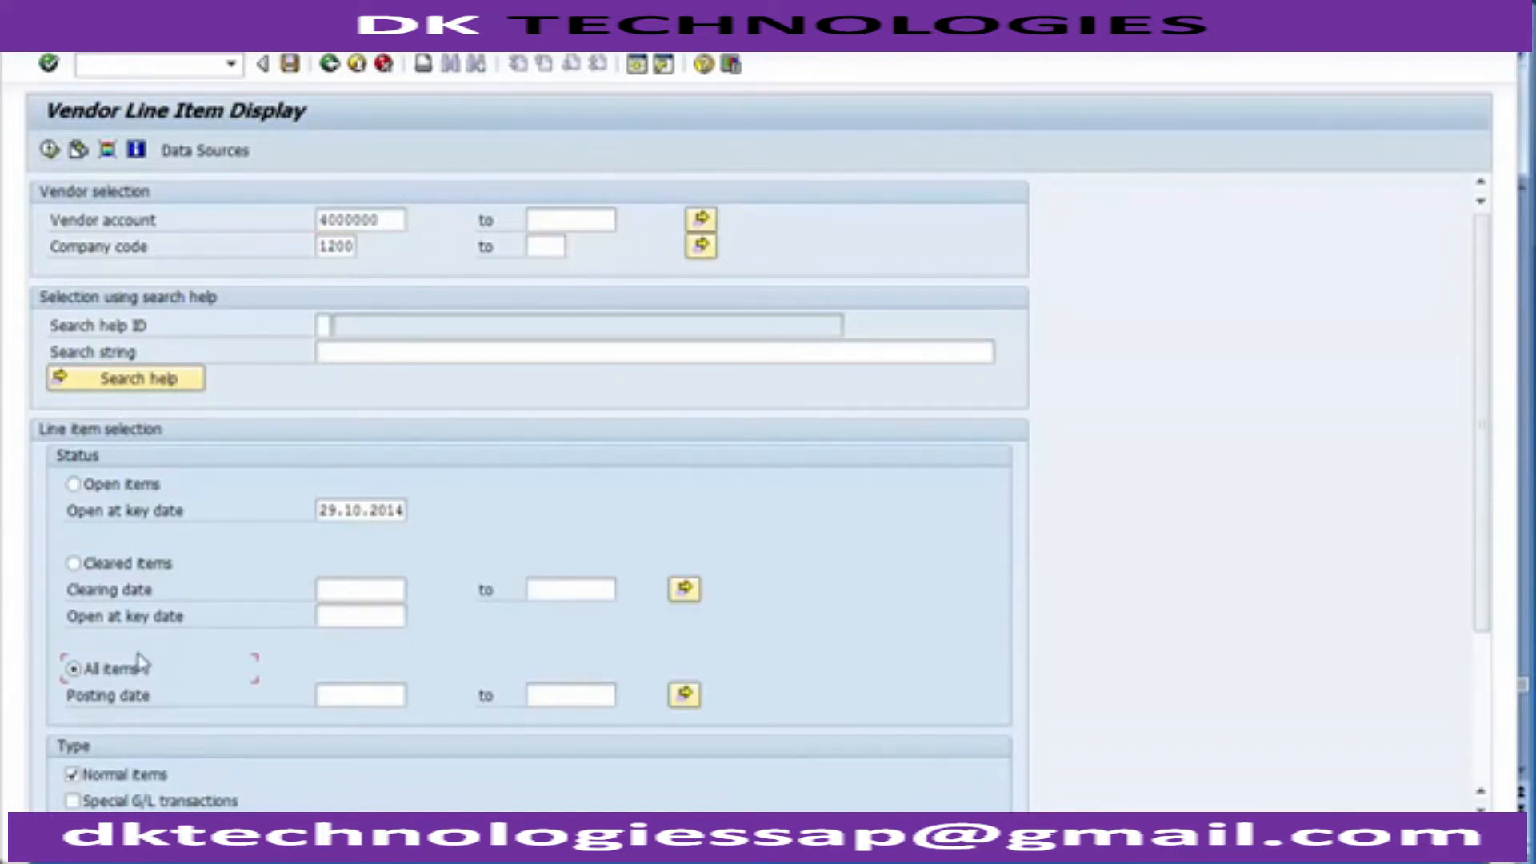
left_click(50, 151)
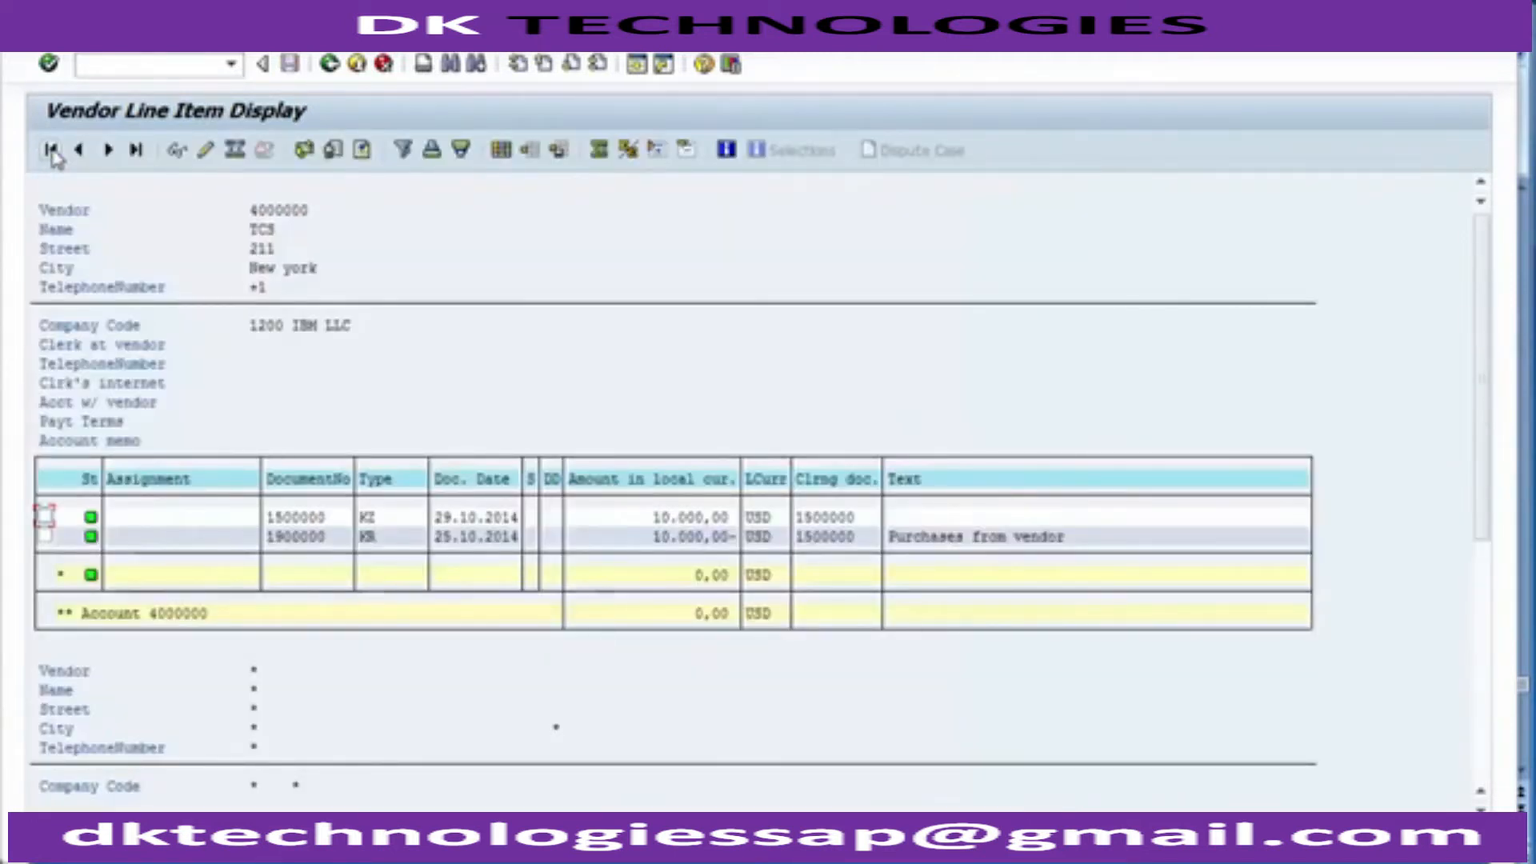
Examine the dates, numbers, types, amounts and clearing document of the TCS payment and invoice, and return to the selection screen.
left_click(472, 520)
left_click(474, 537)
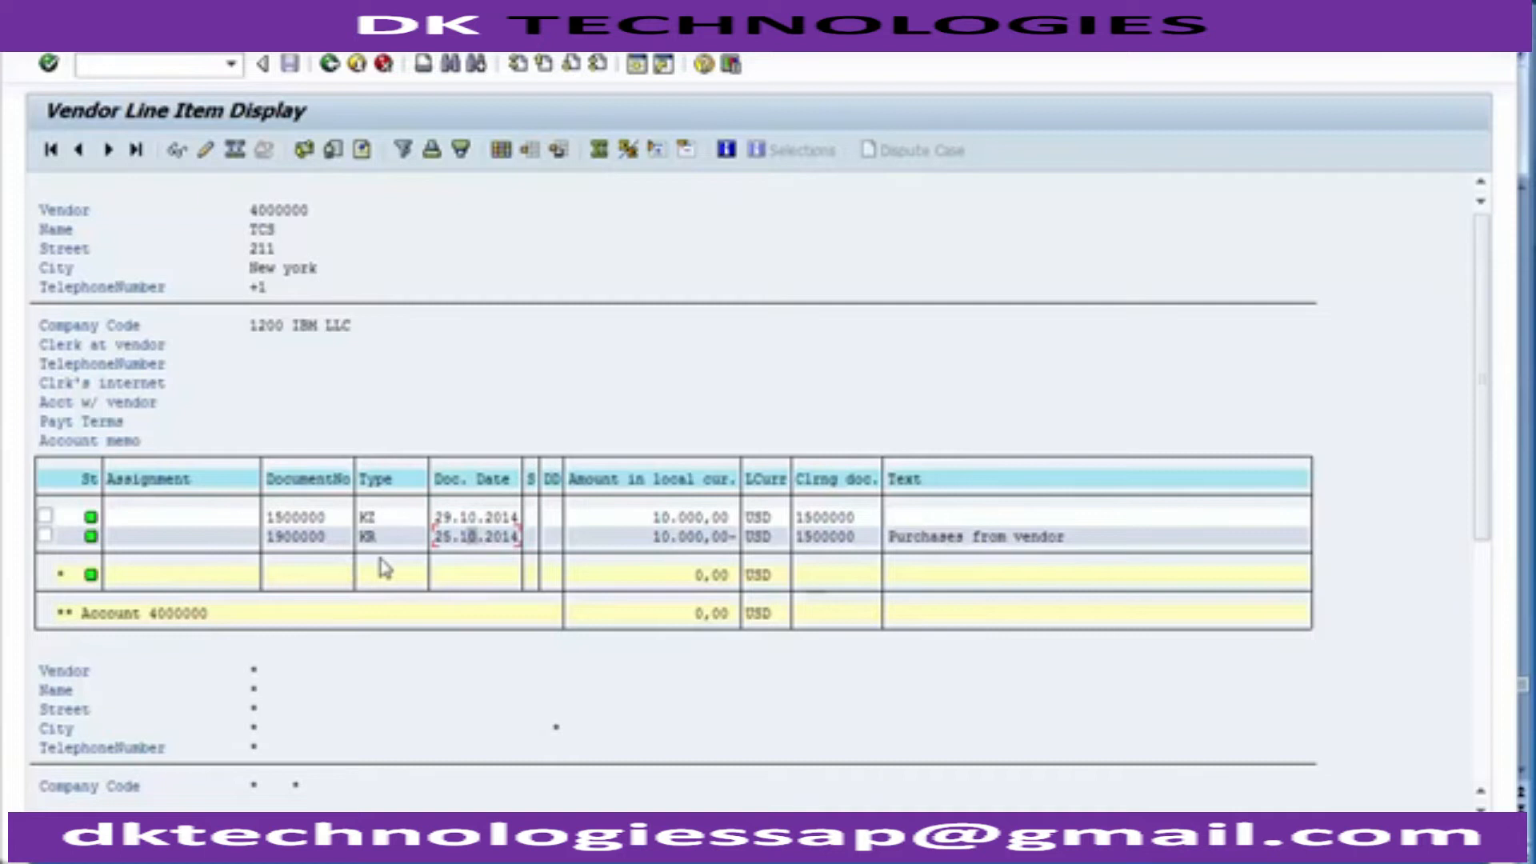
left_click(288, 520)
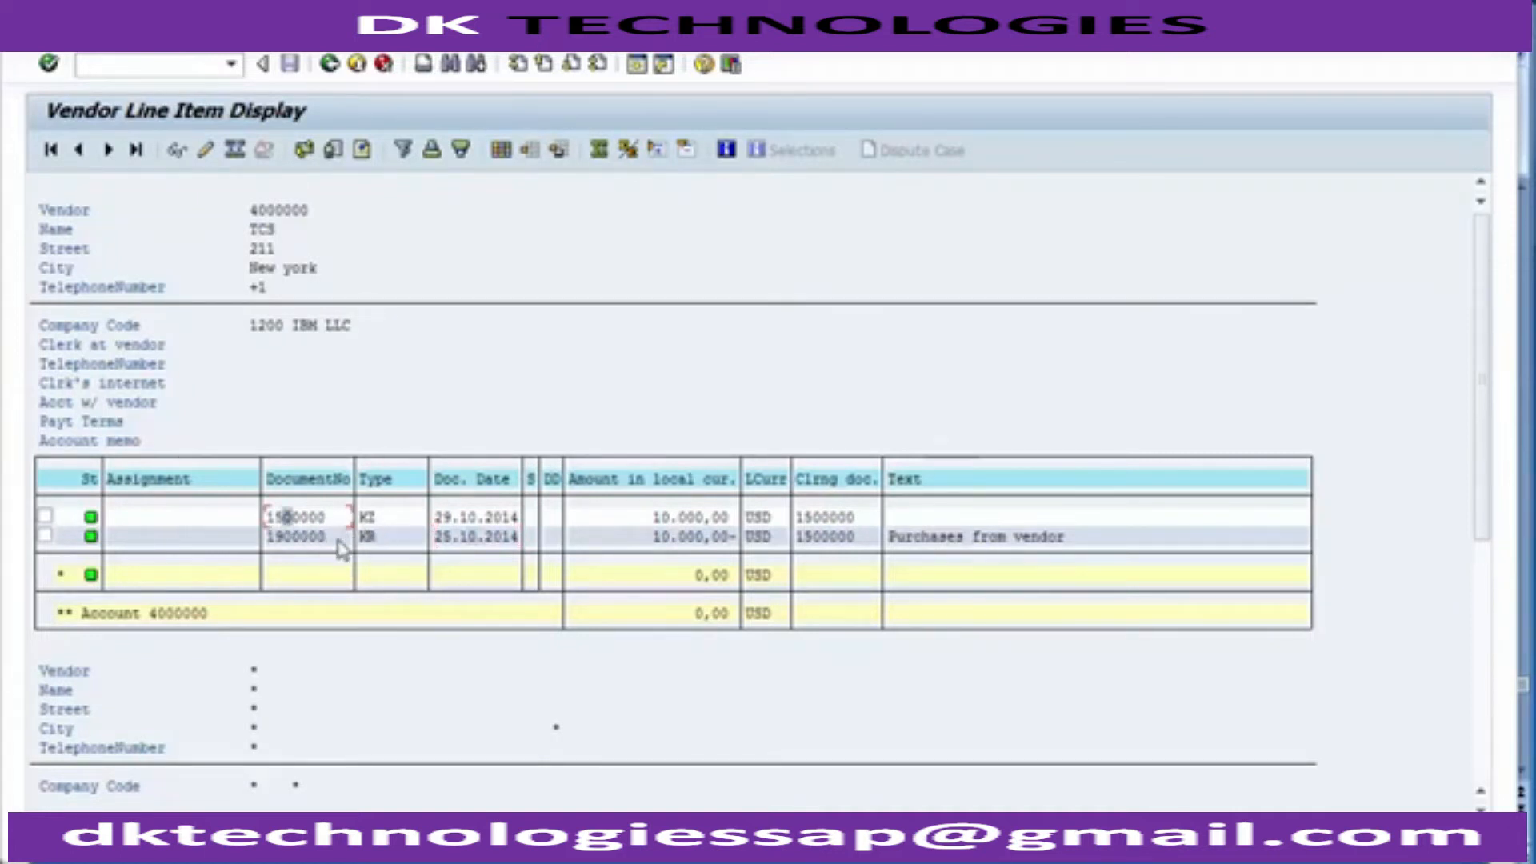
left_click(364, 540)
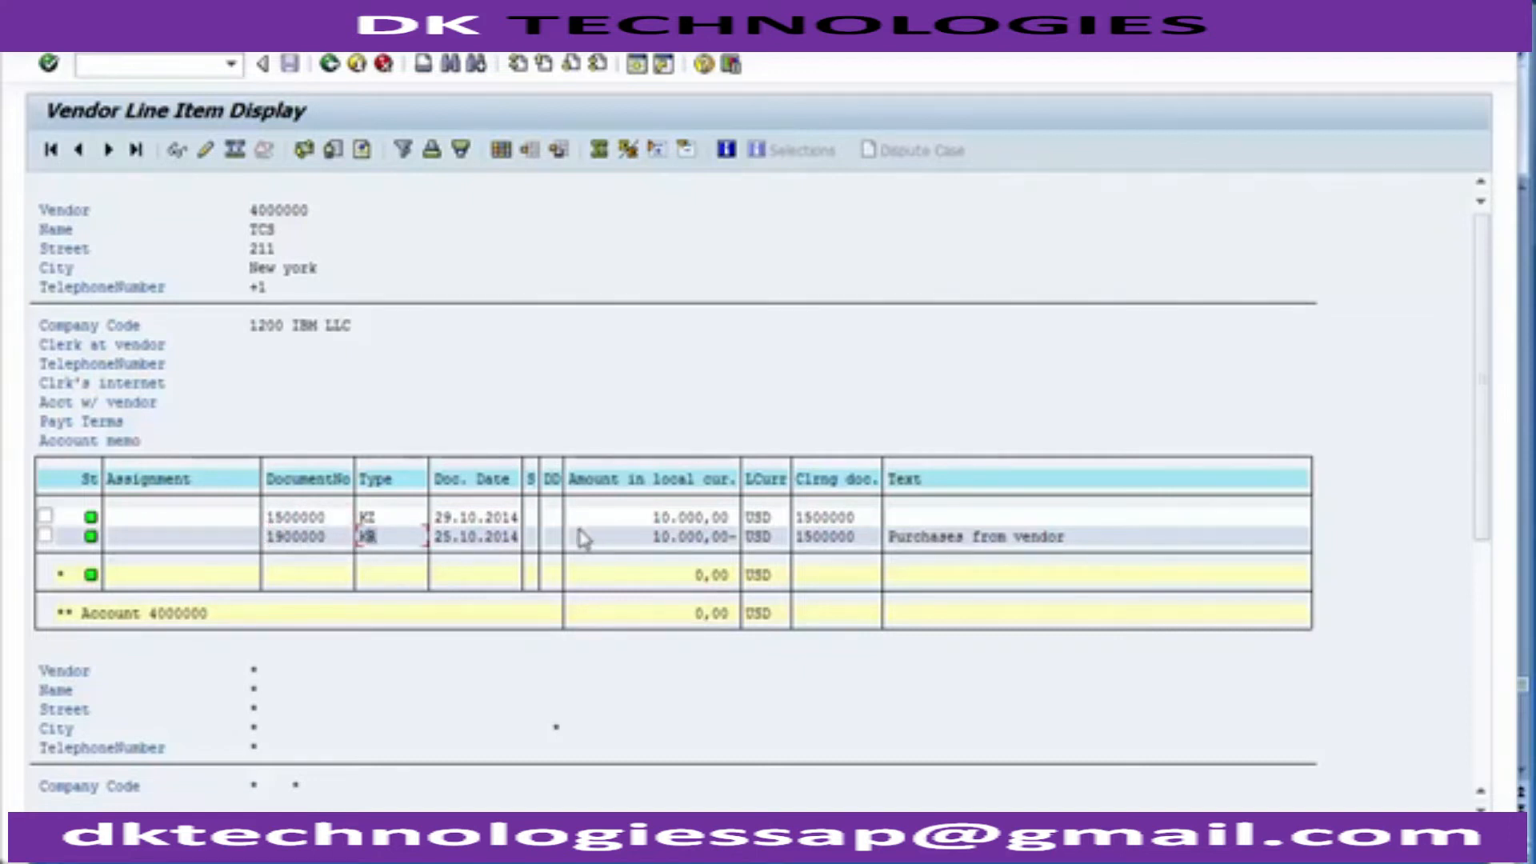
left_click(681, 517)
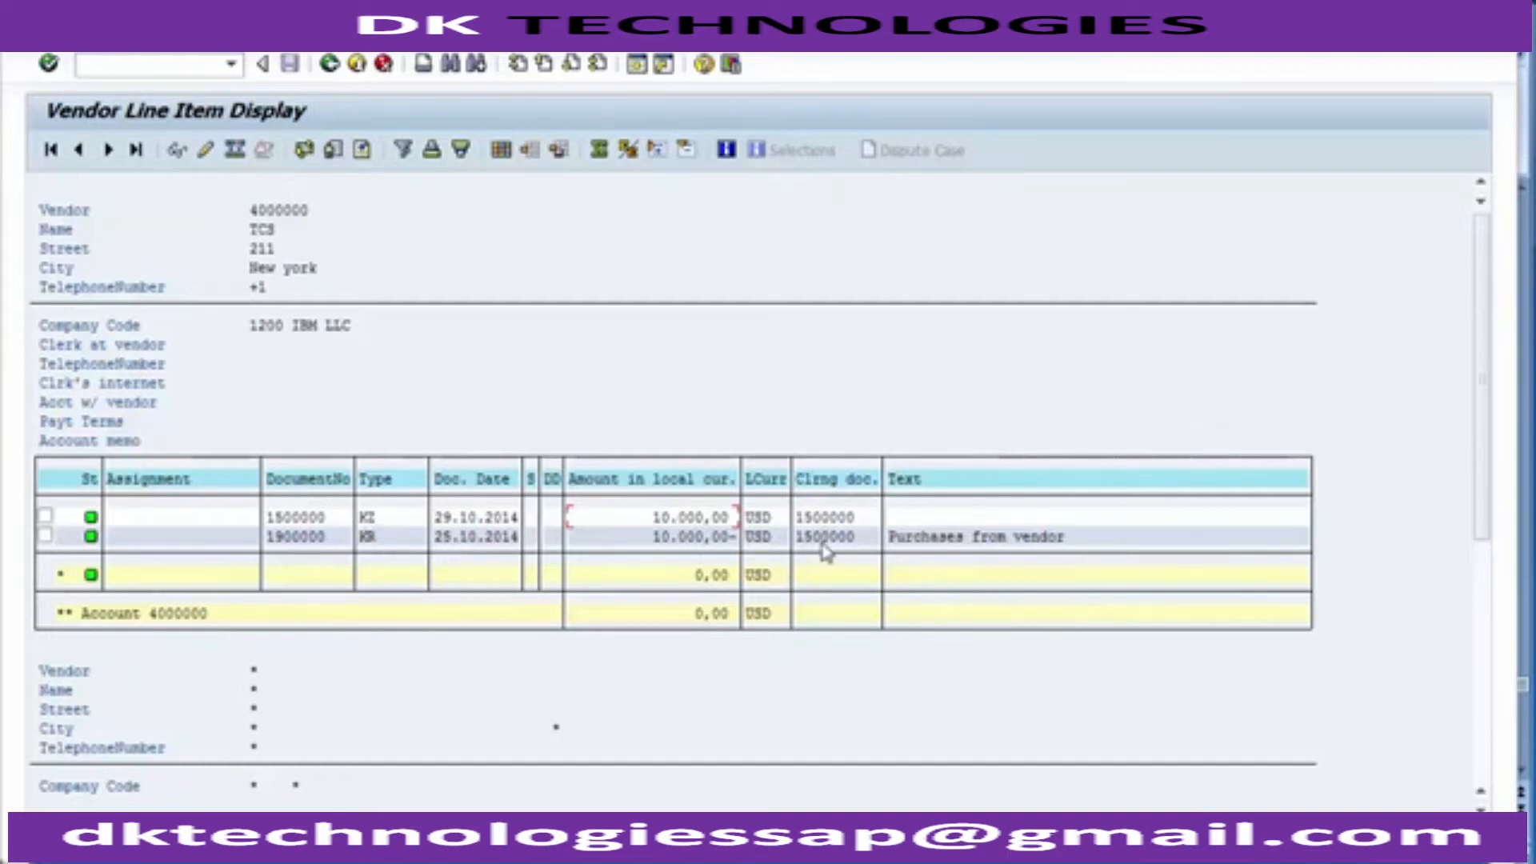
left_click(808, 489)
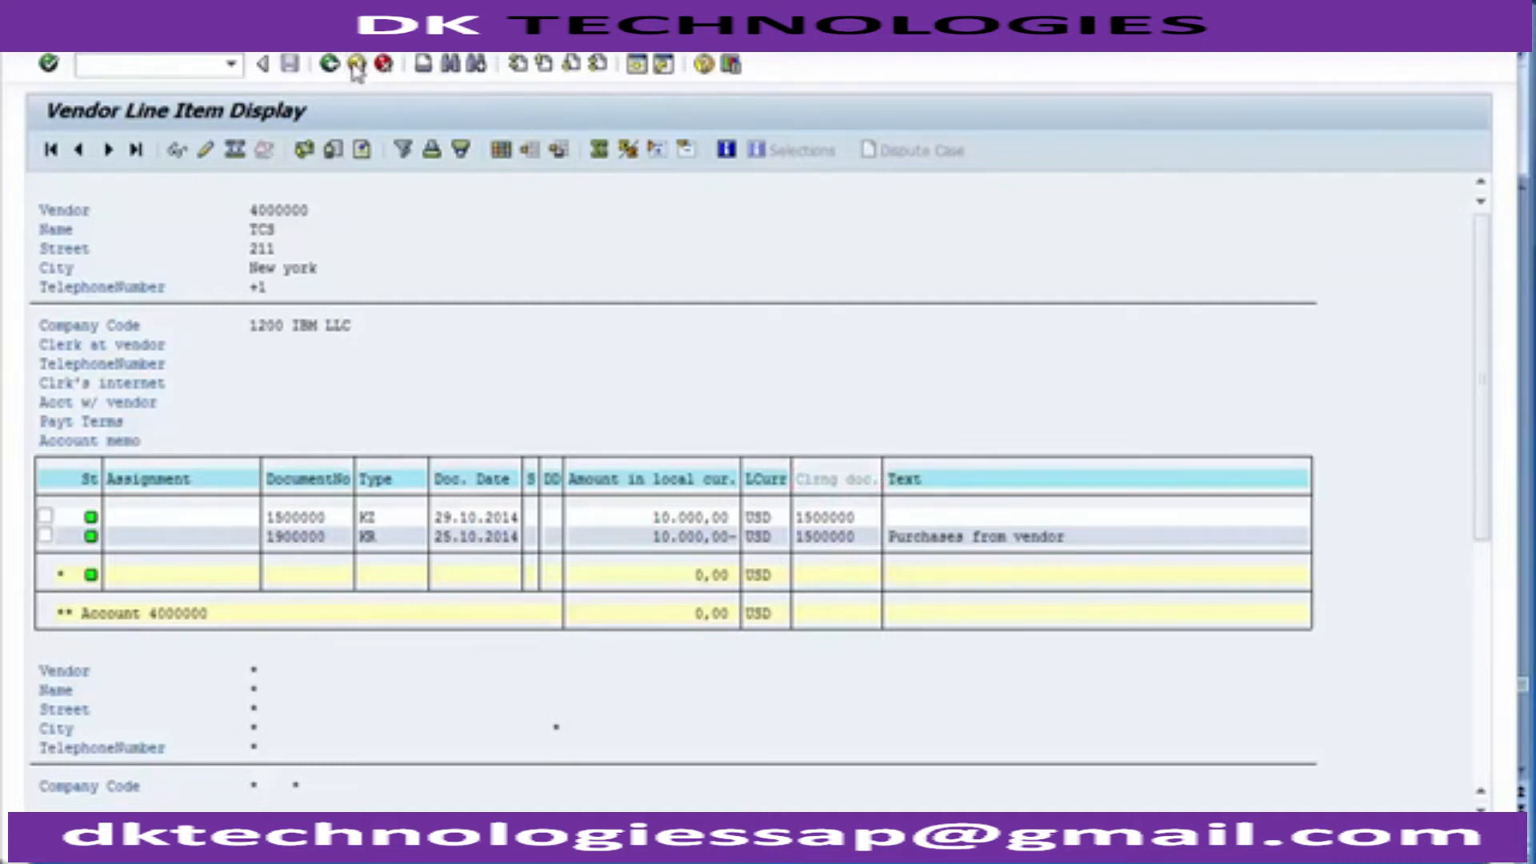
left_click(357, 64)
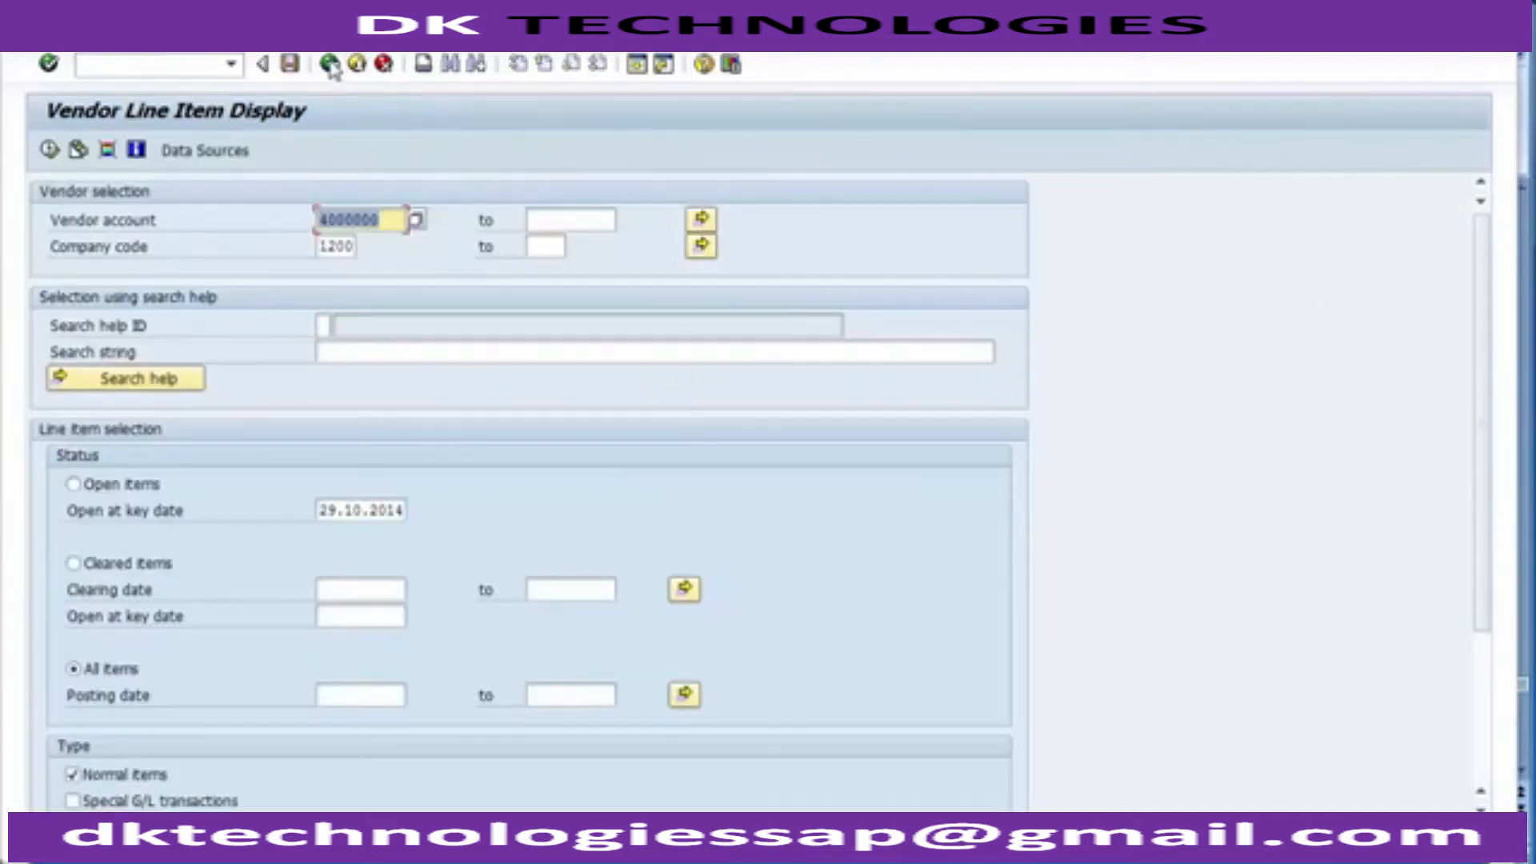
Look up the vendor balances transaction in the PowerPoint slides, return to SAP and open transaction FK10N.
left_click(128, 67)
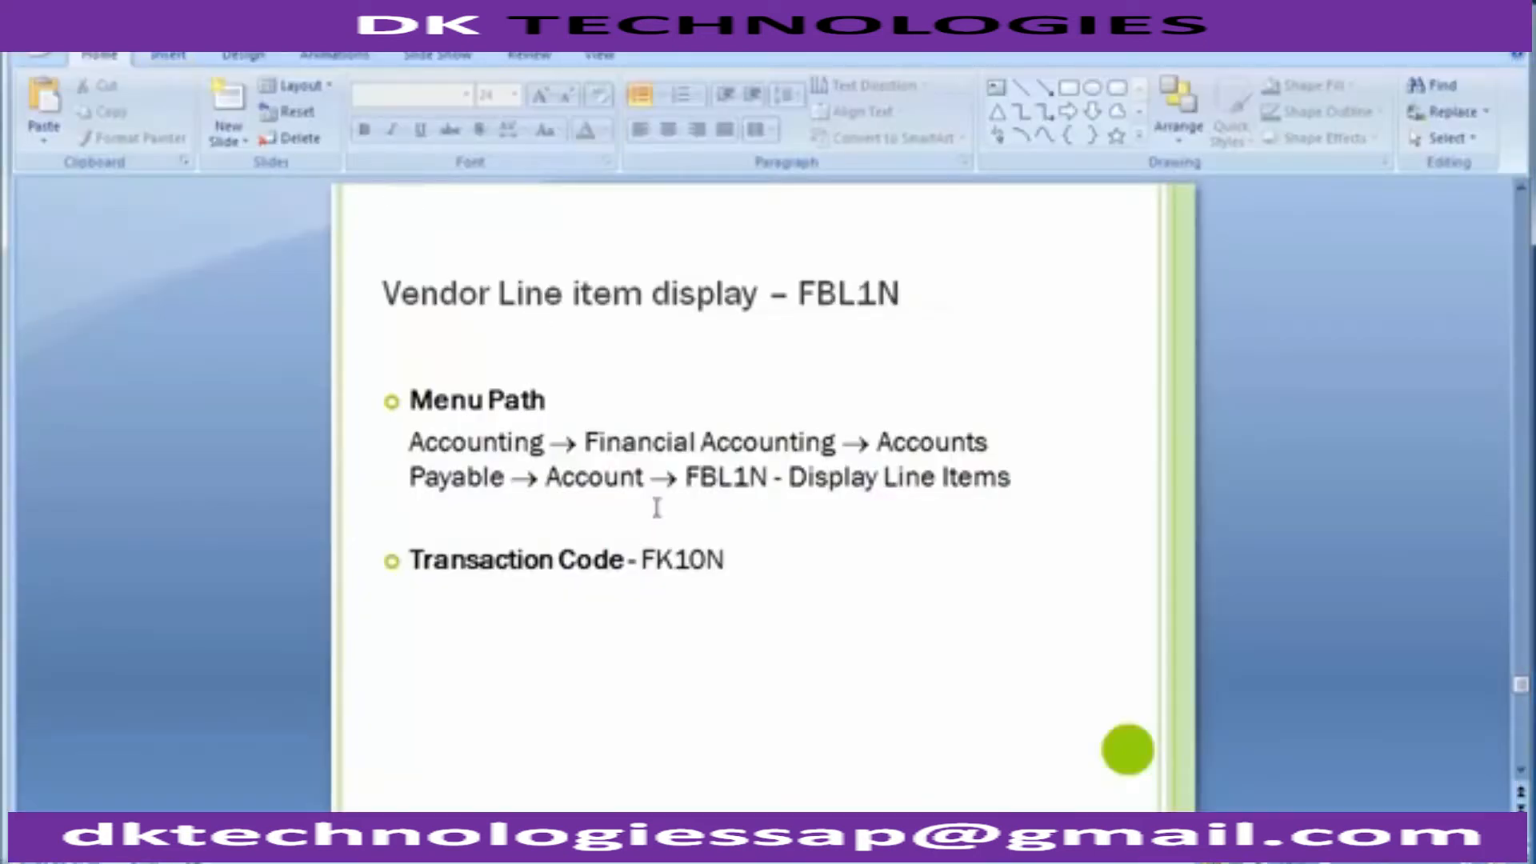
scroll(657, 508, "down", 1)
left_click_drag(676, 528, 600, 529)
key("alt+Tab")
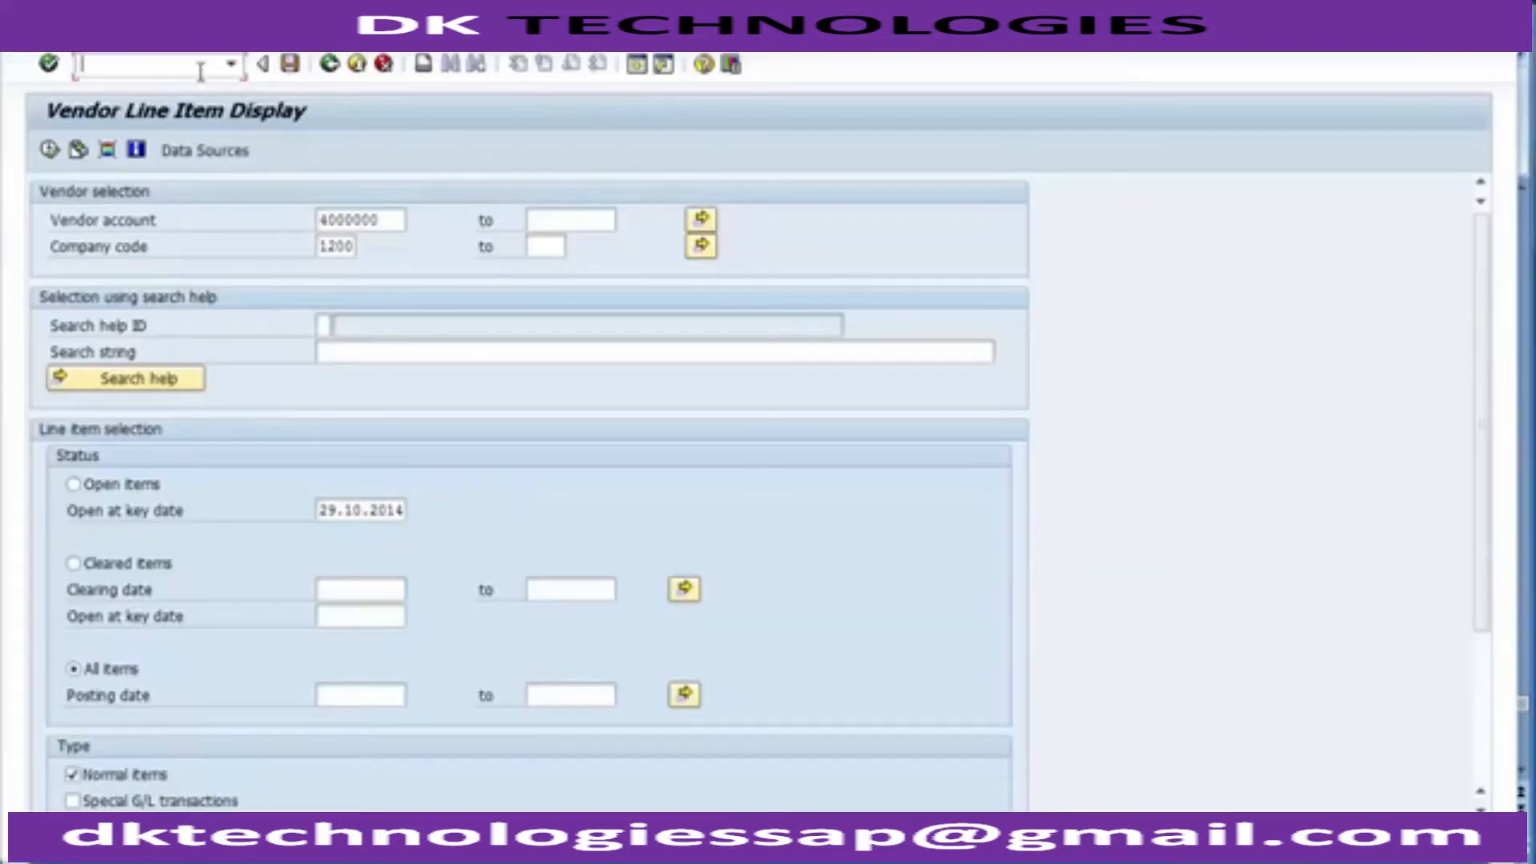
type("fk10n")
key("Return")
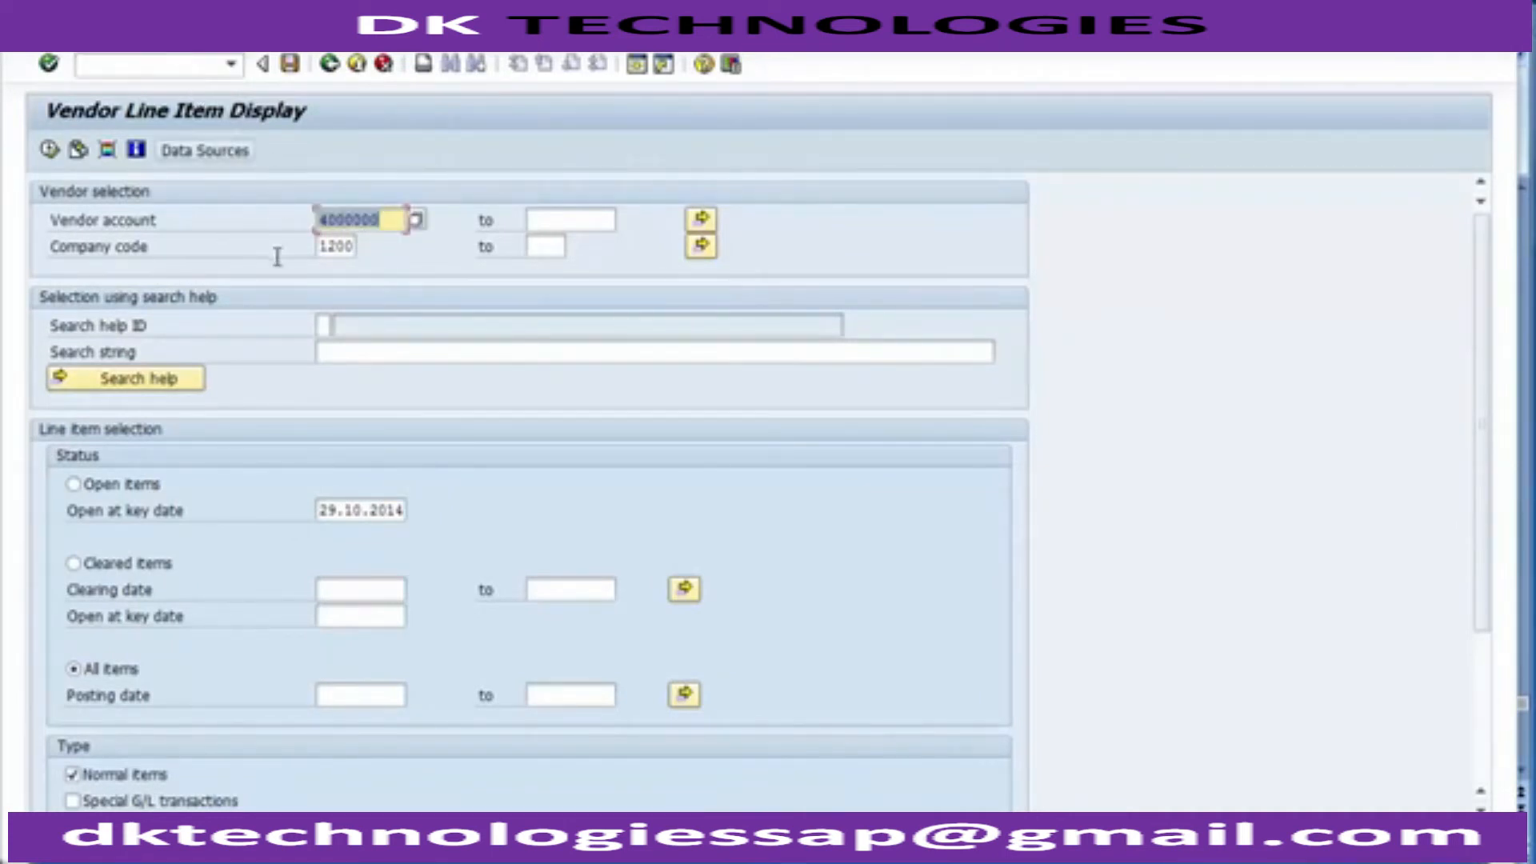
left_click(135, 65)
type("/nfk10n")
key("Return")
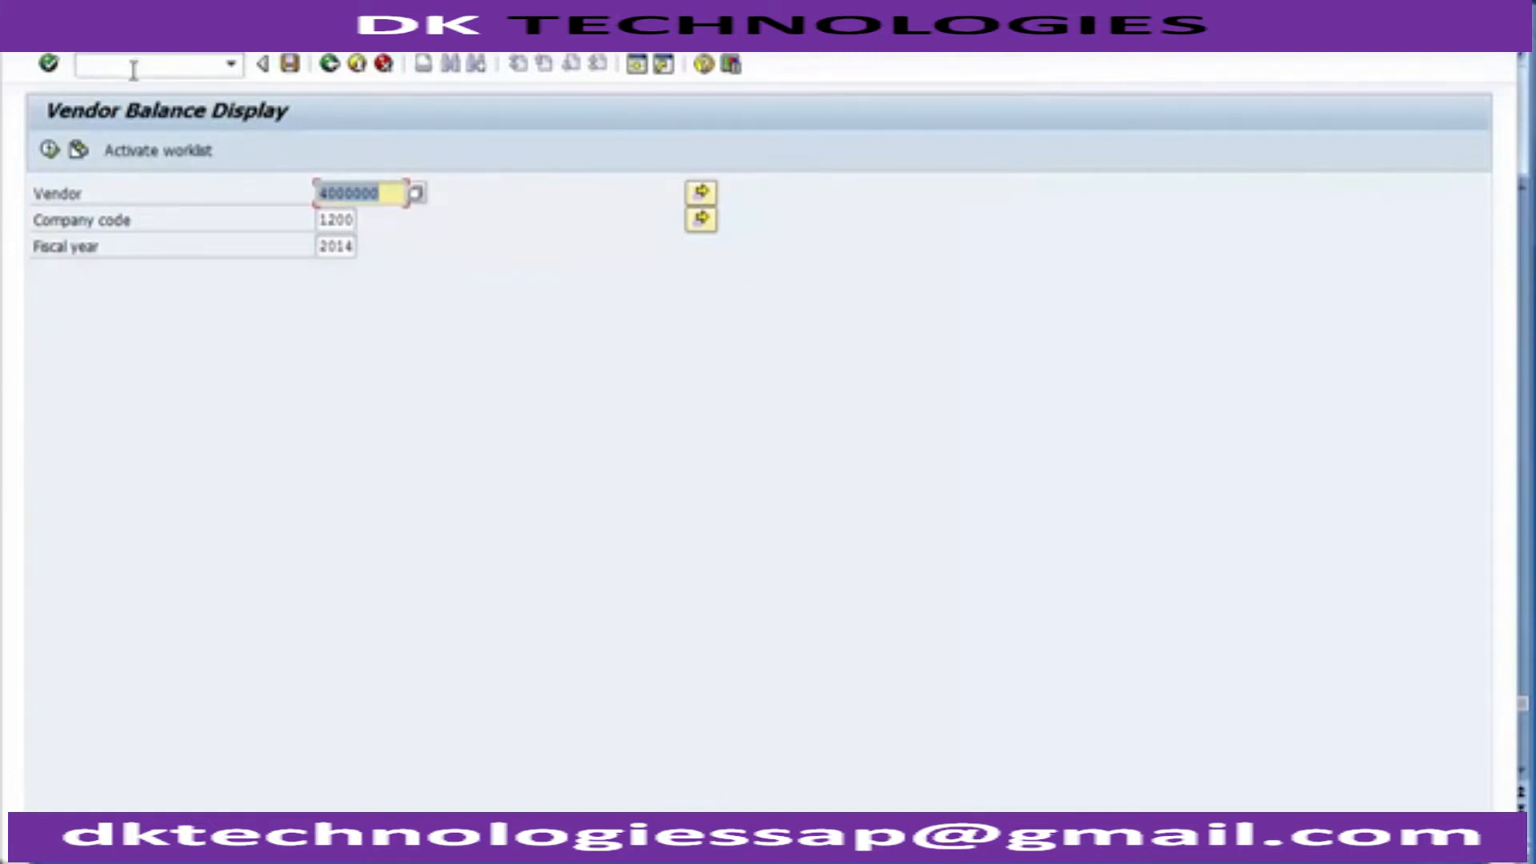
Display the TCS vendor balances for fiscal year 2014 and examine period 7's debit, credit, balance and purchases.
left_click(50, 152)
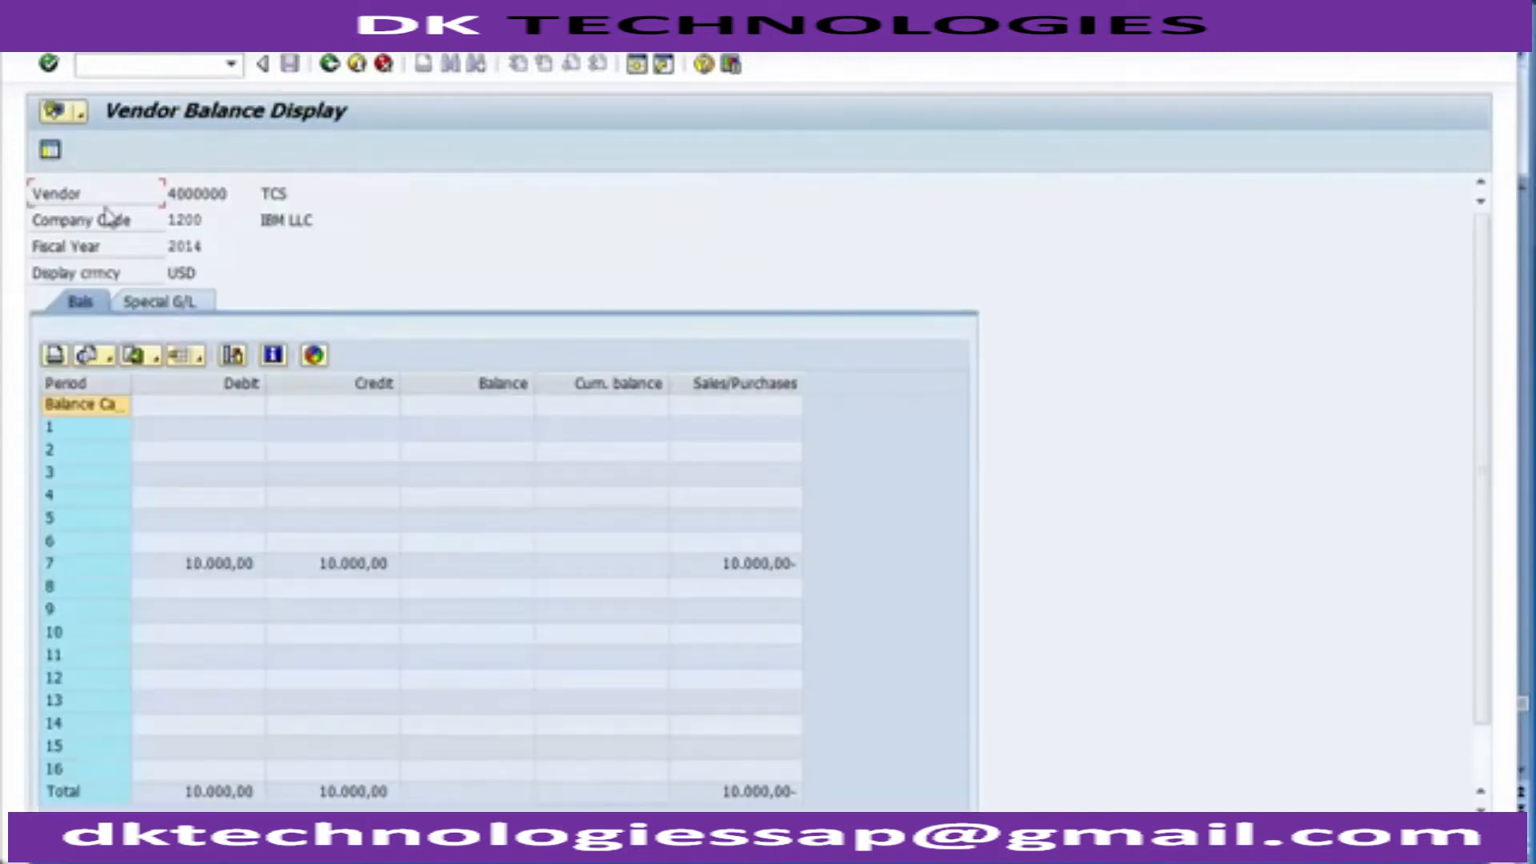
left_click(202, 573)
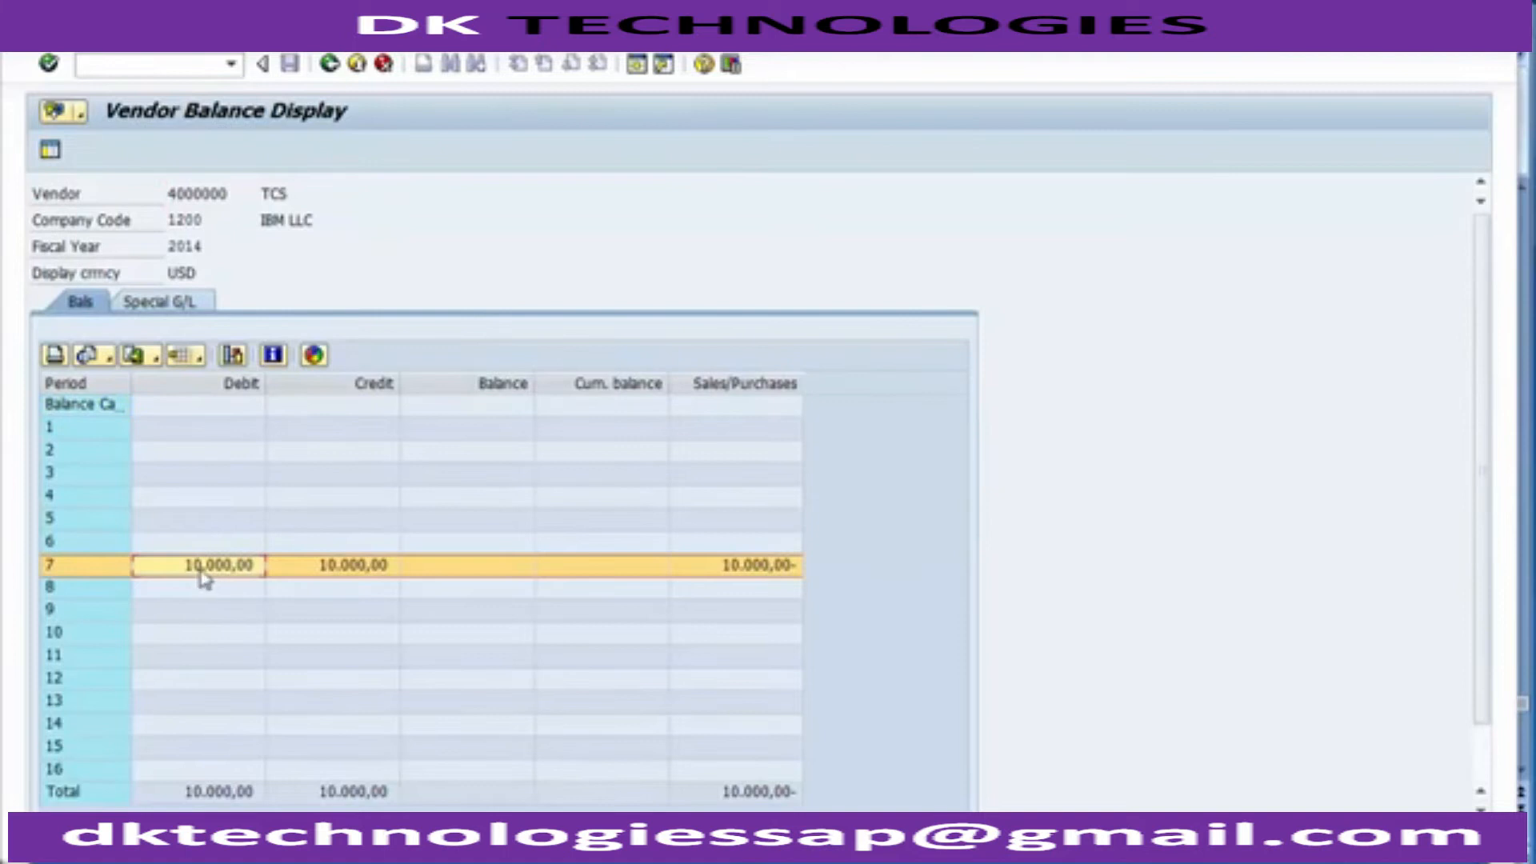
left_click(309, 574)
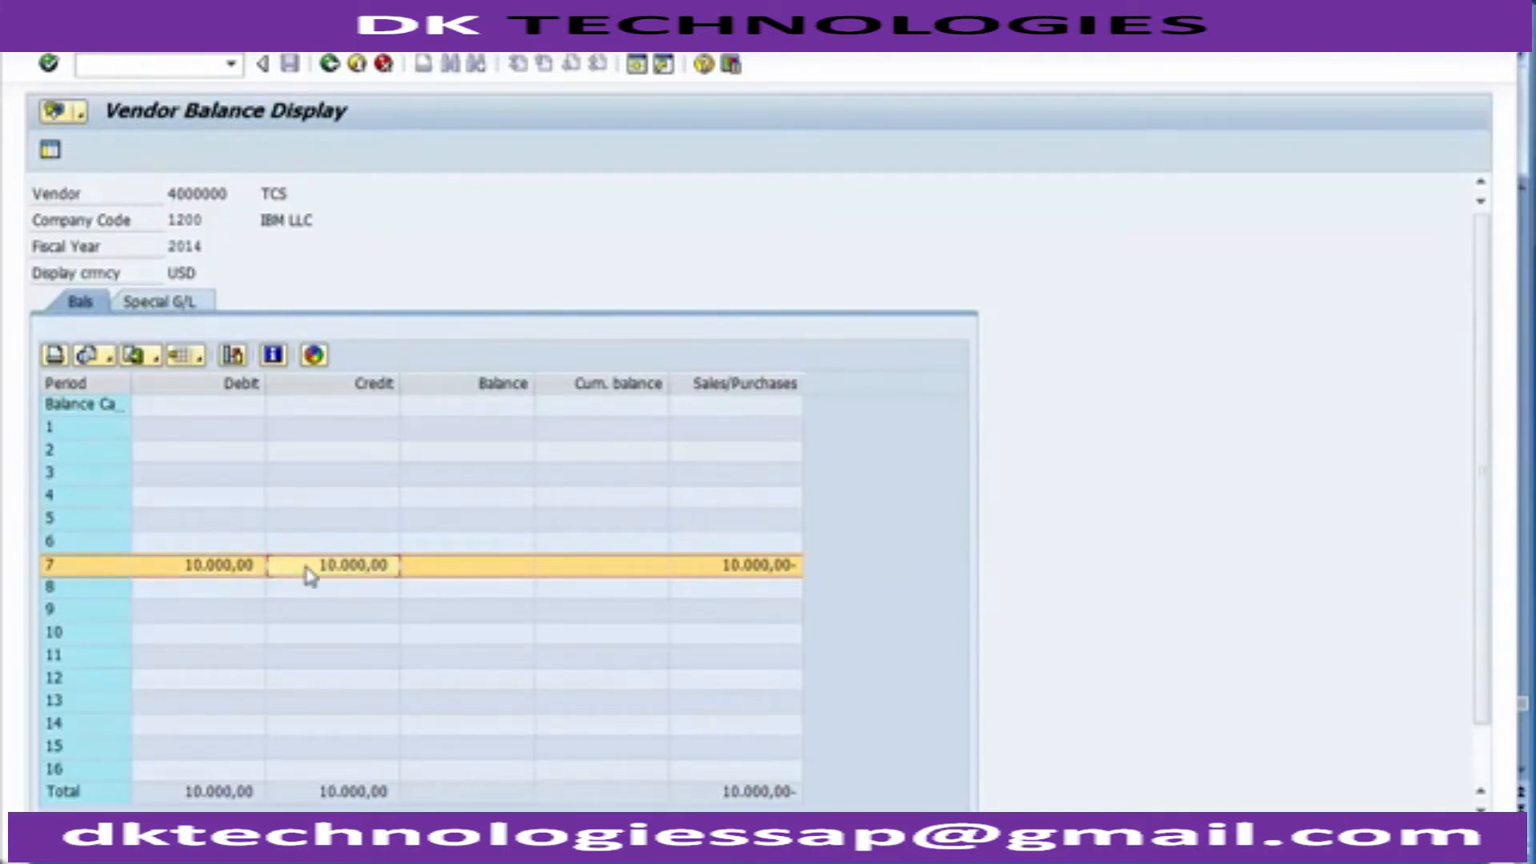
left_click(228, 569)
left_click(273, 582)
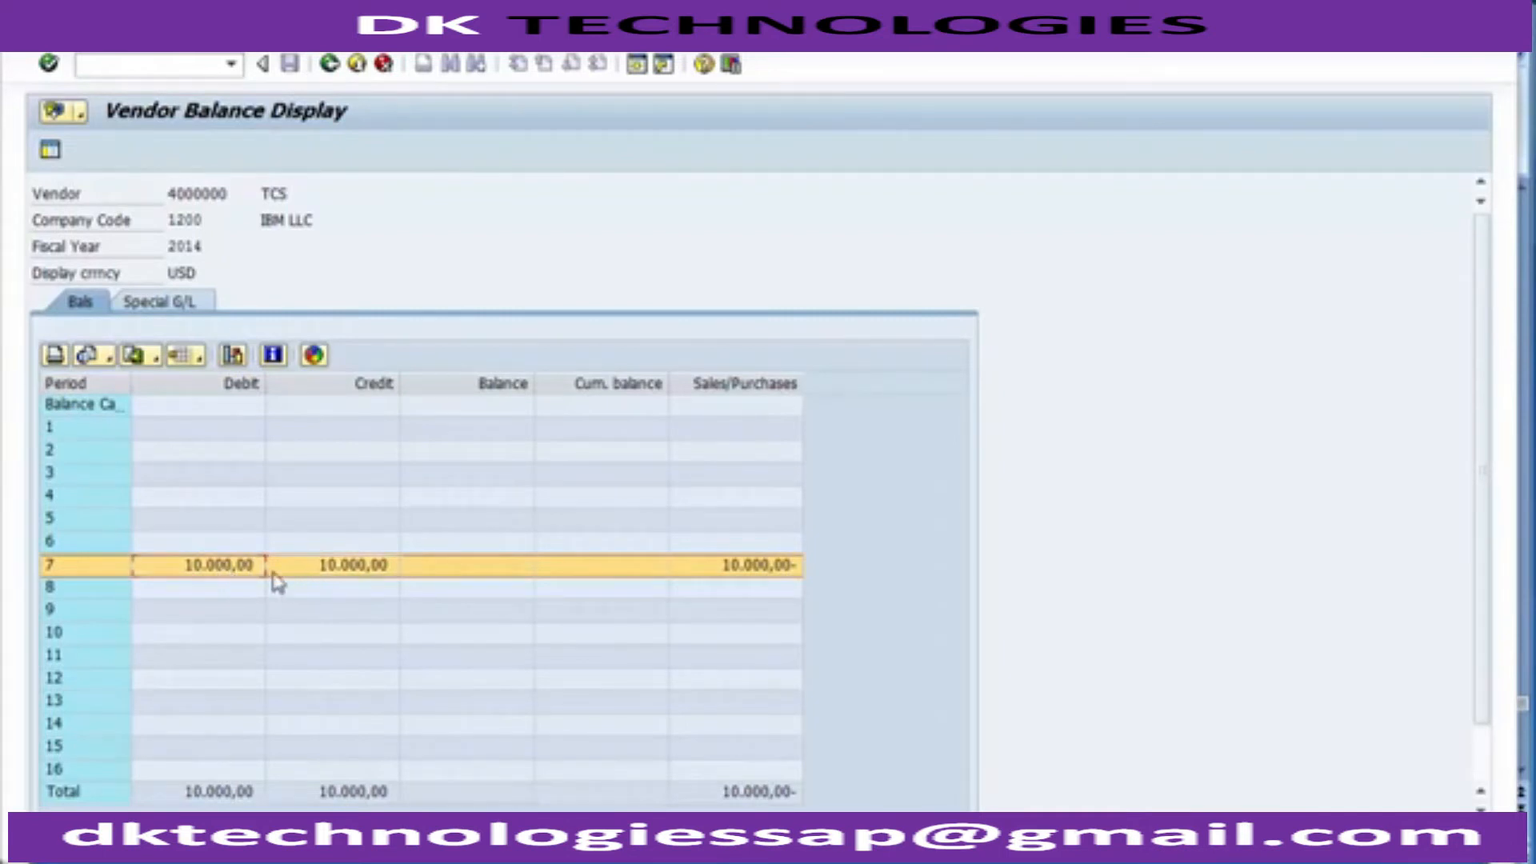
left_click(225, 576)
left_click(500, 578)
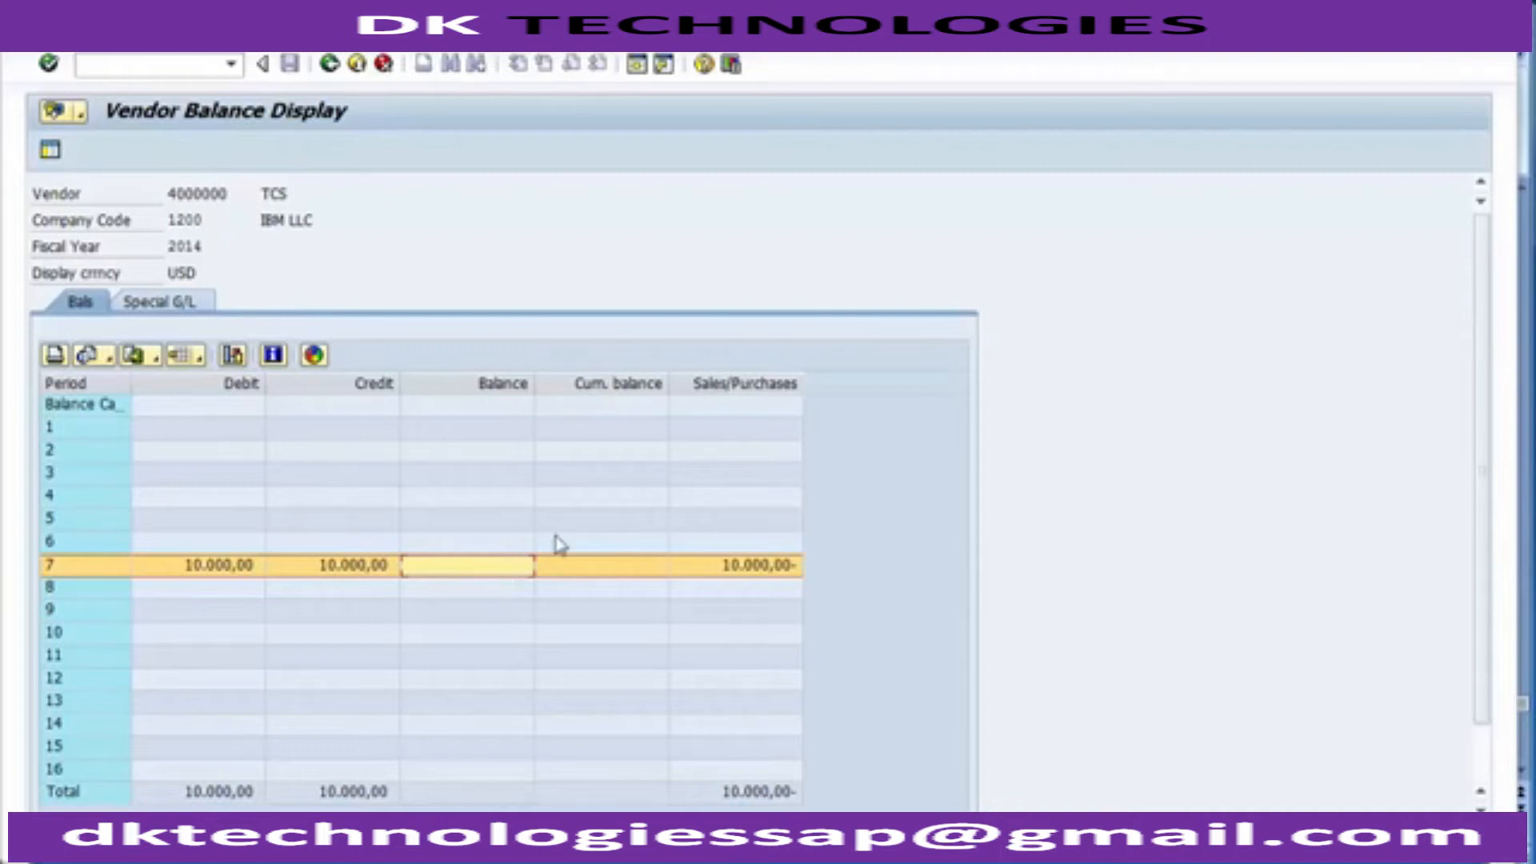
left_click(754, 569)
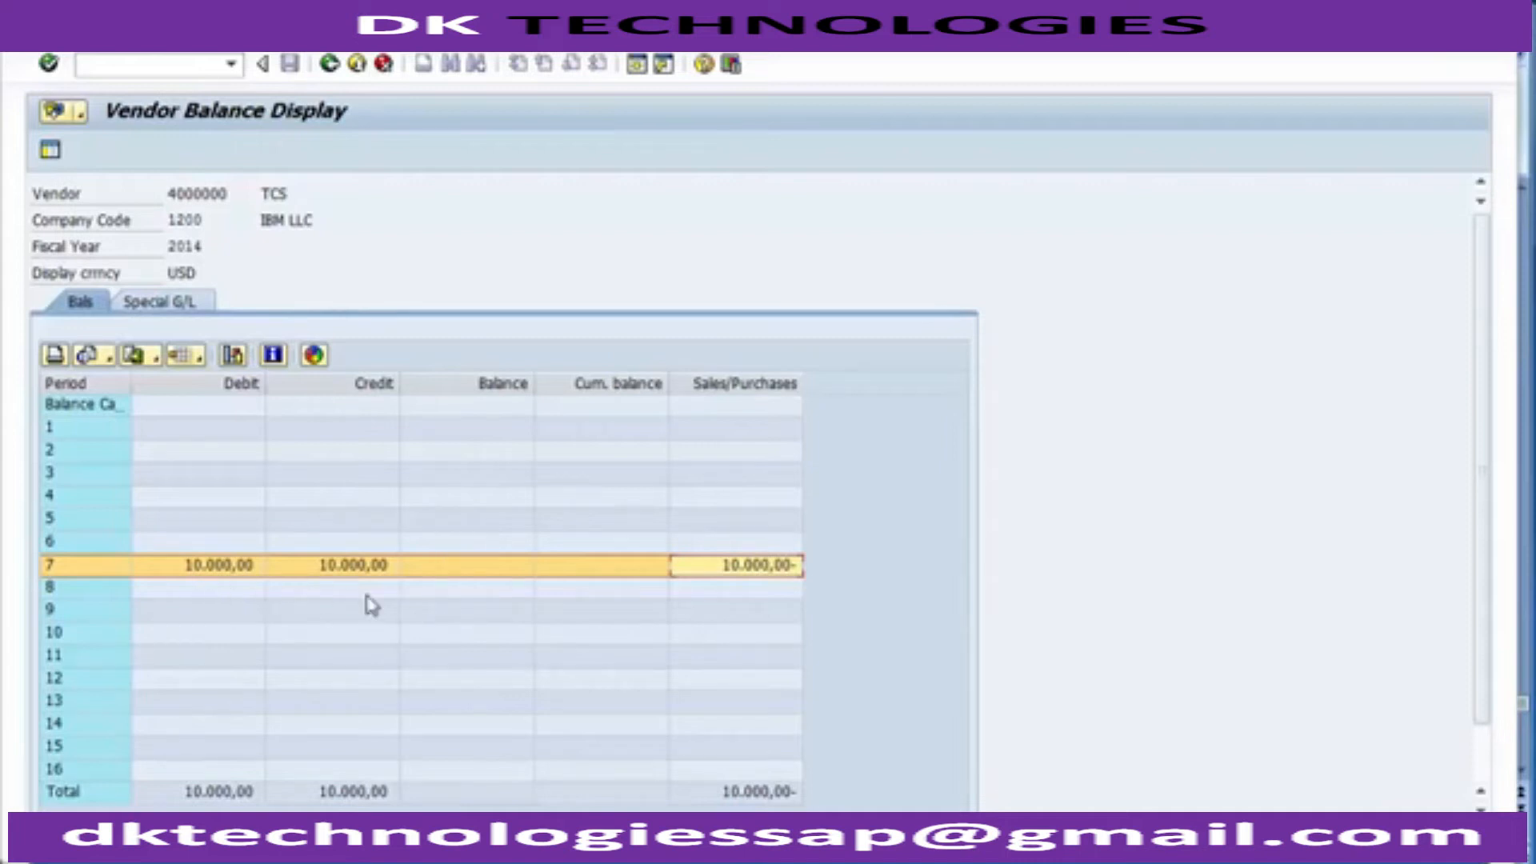
left_click(471, 573)
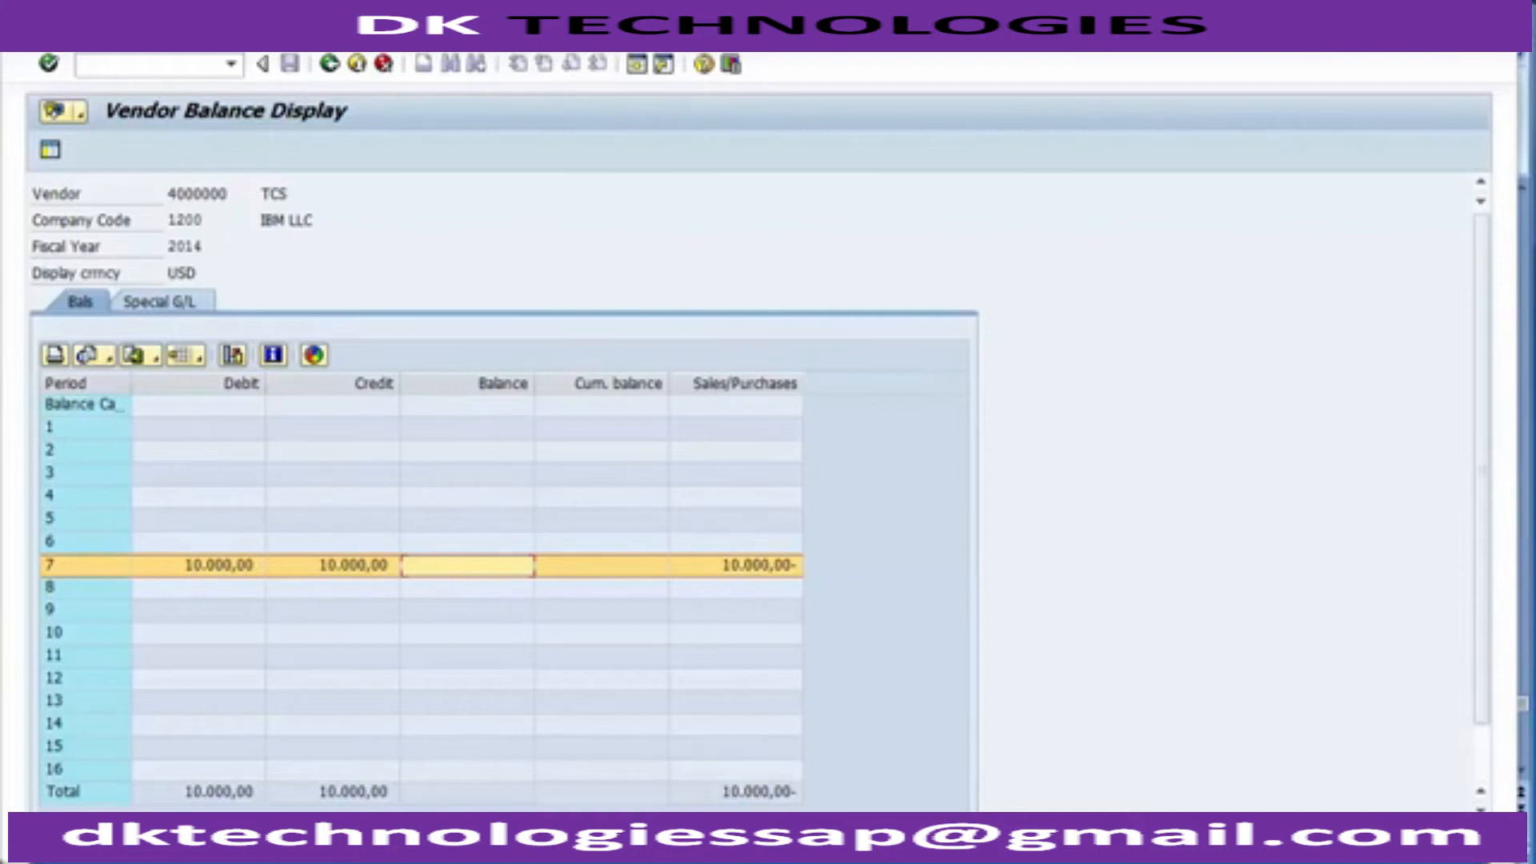
Switch to PowerPoint and copy the Vendor Balance in local currency report code S_ALR_87012082 from the Reports slide.
mouse_move(384, 857)
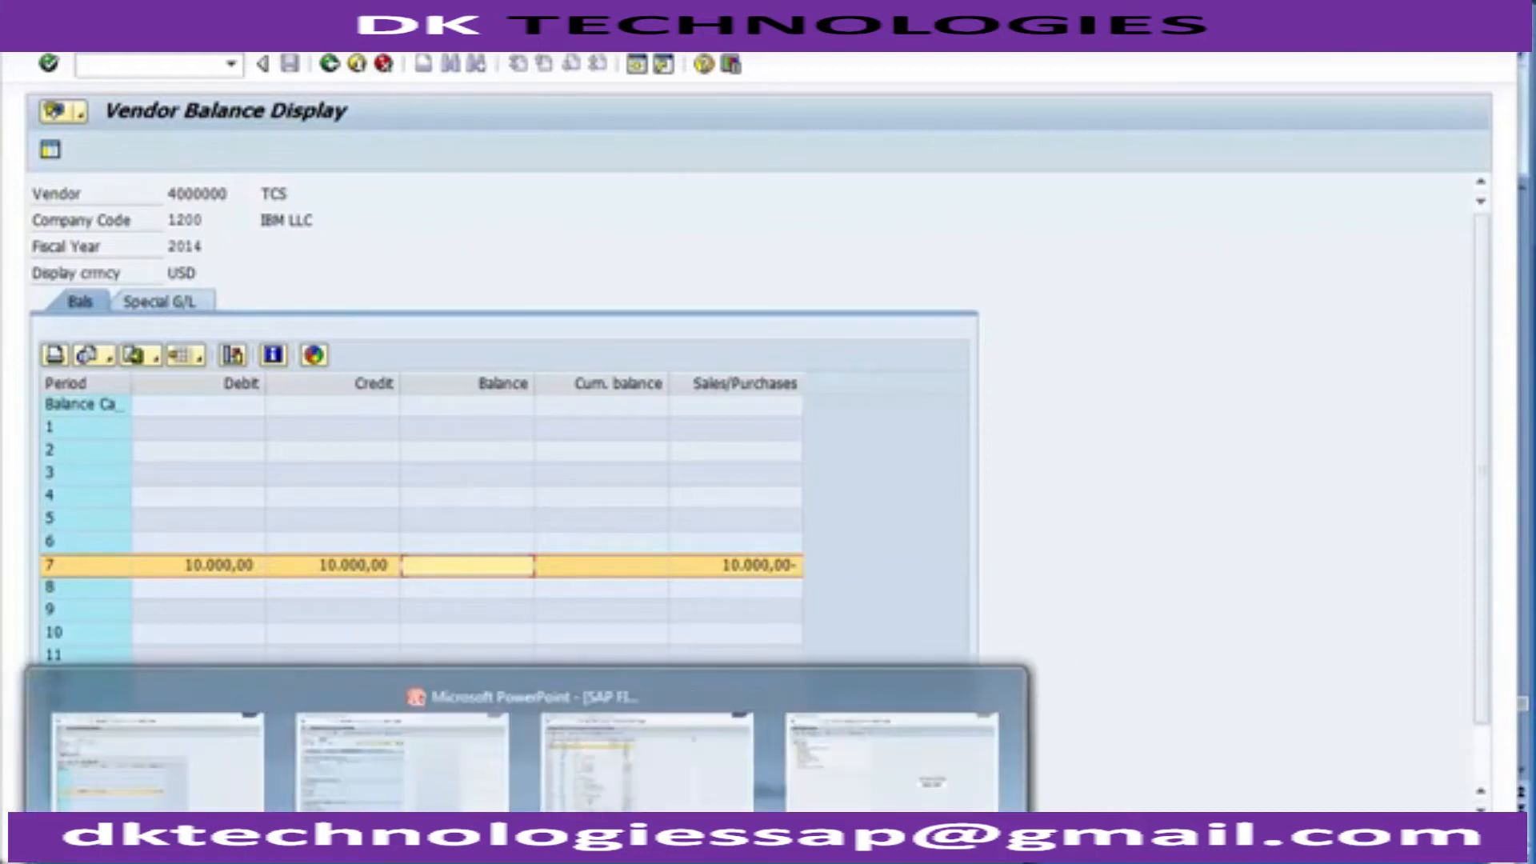
left_click(442, 798)
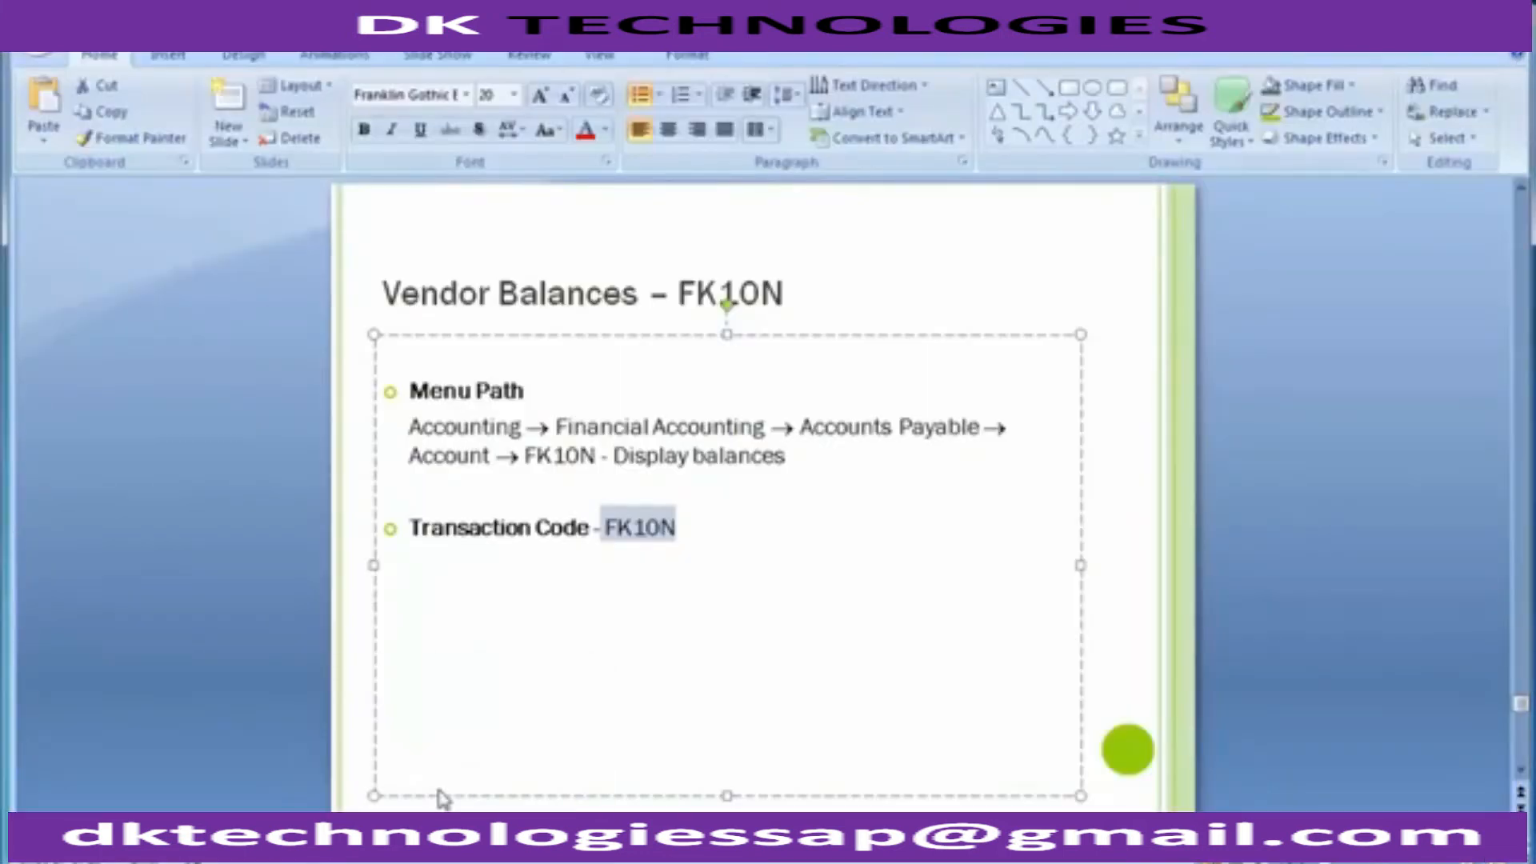
left_click(298, 610)
key("alt+Tab")
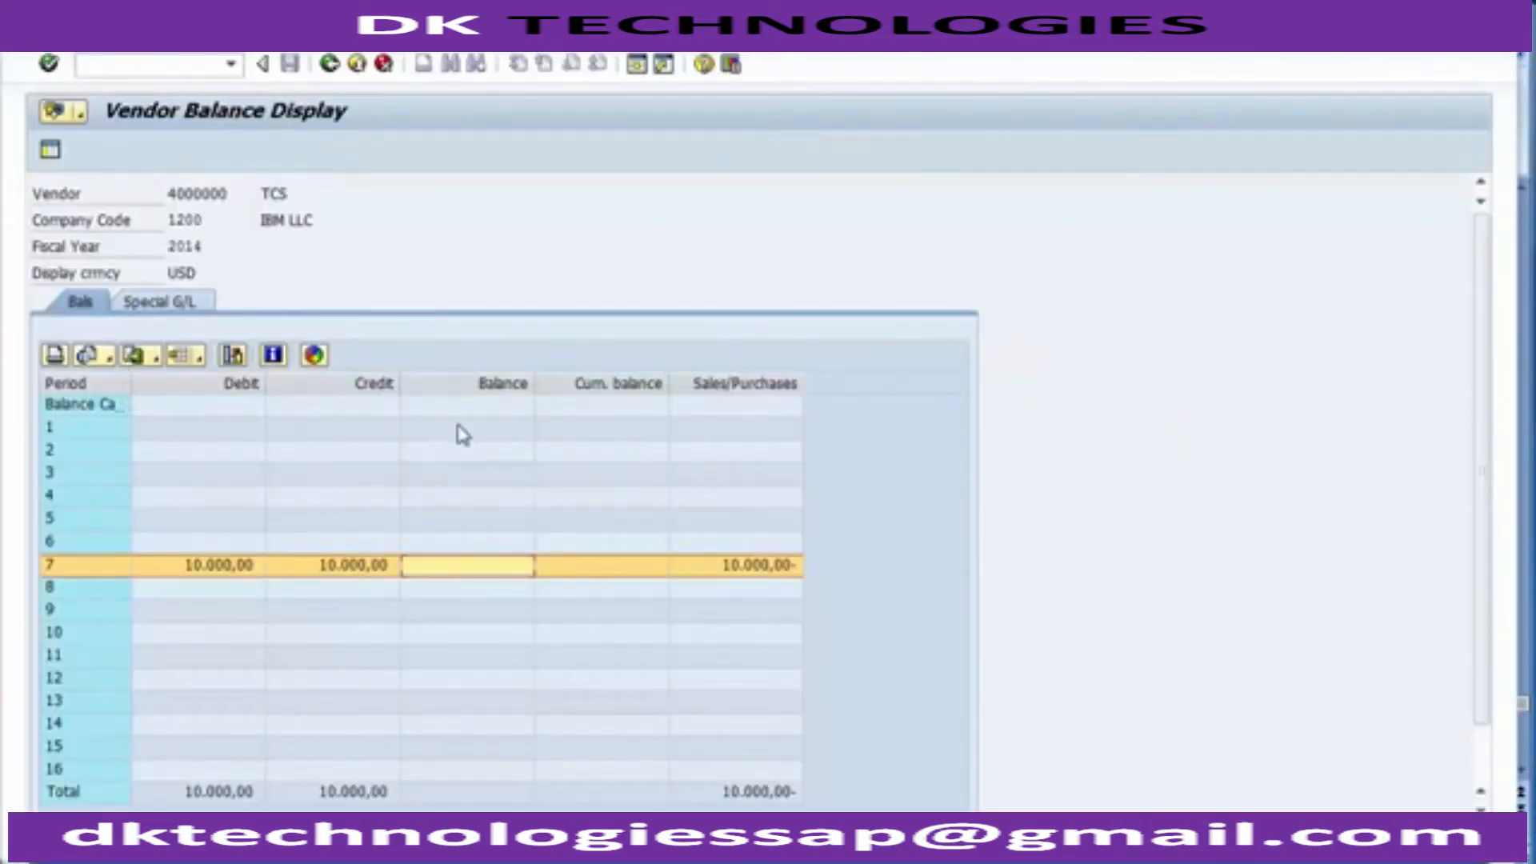
key("alt+Tab")
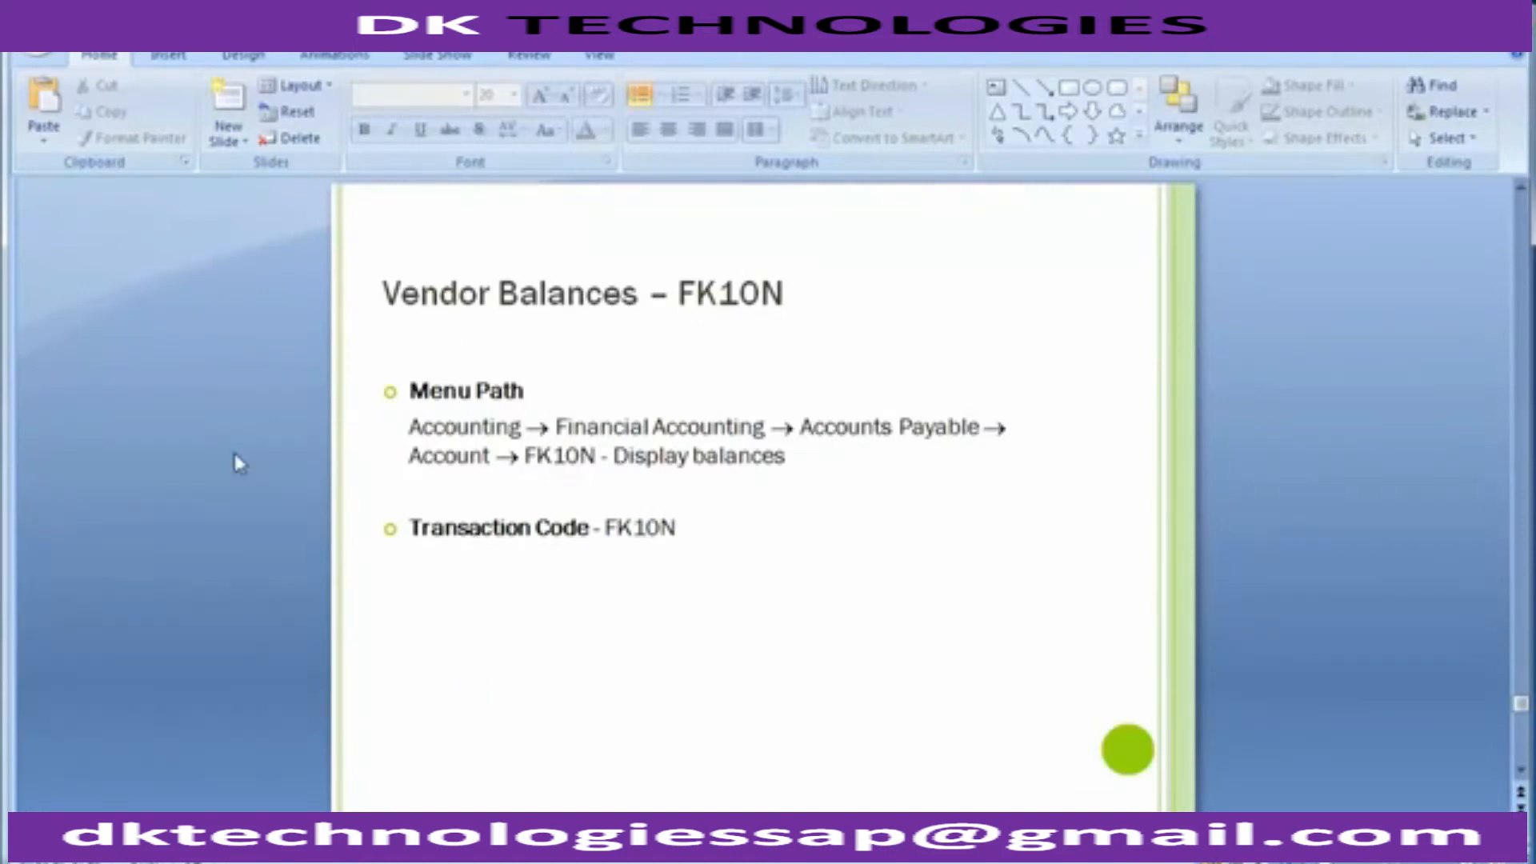
scroll(238, 463, "down", 1)
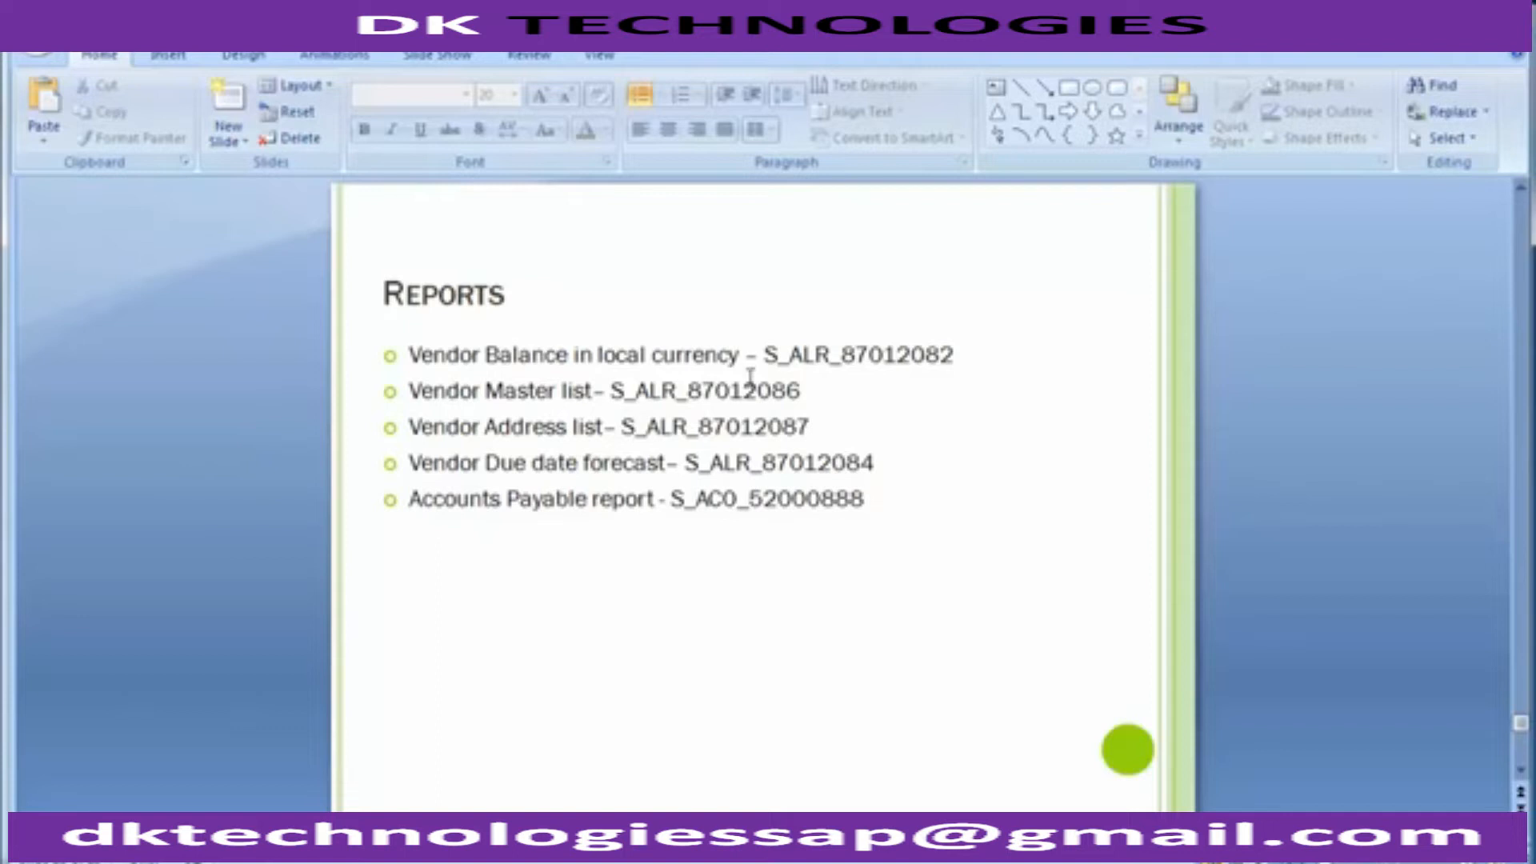
left_click_drag(764, 354, 960, 346)
key("ctrl+c")
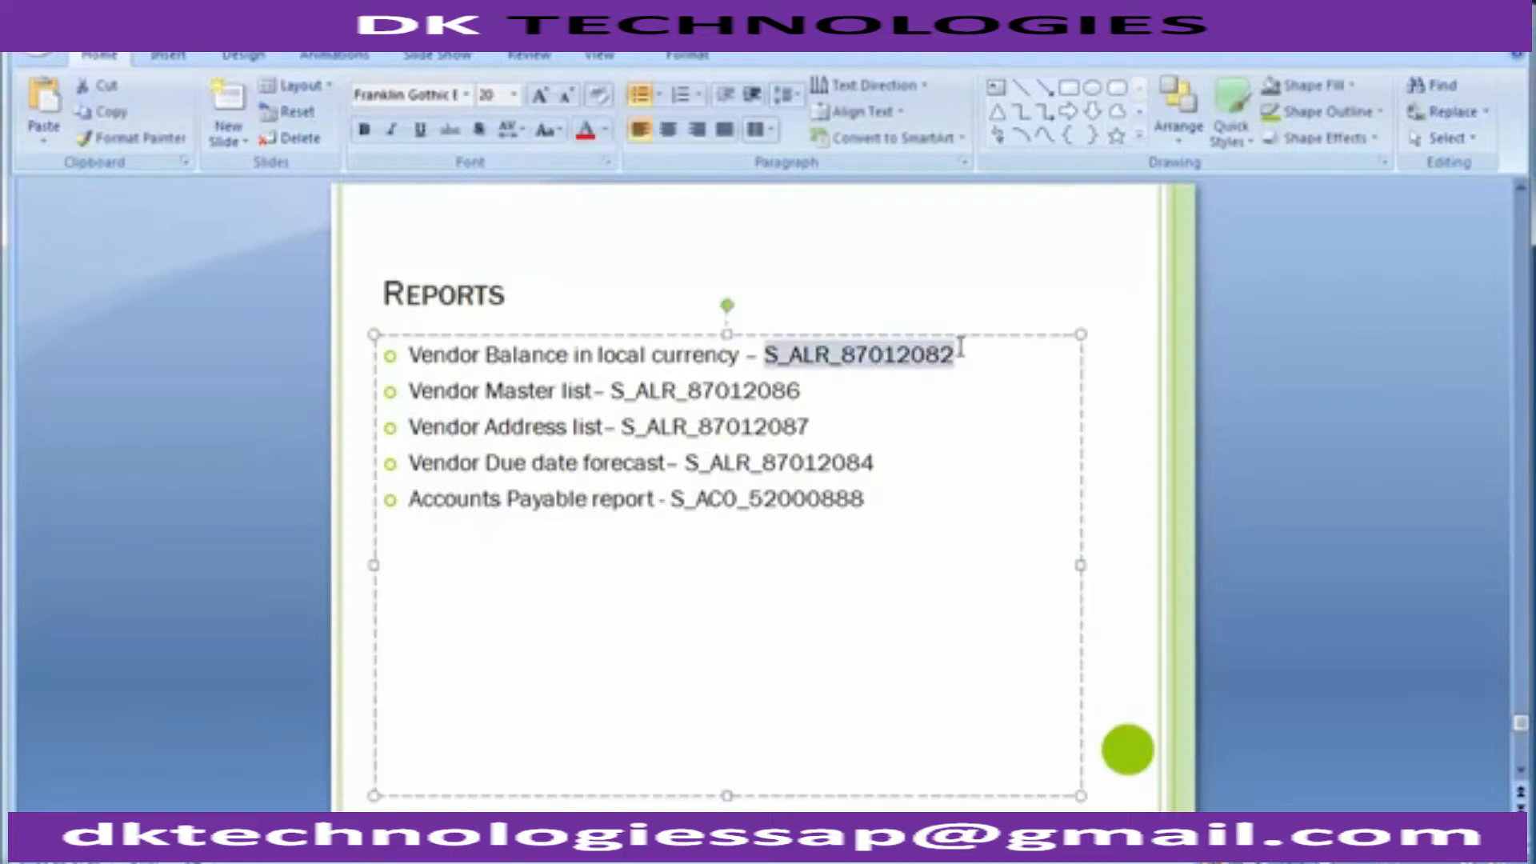
Switch to SAP and open the report transaction S_ALR_87012082 using the copied code.
key("alt+Tab")
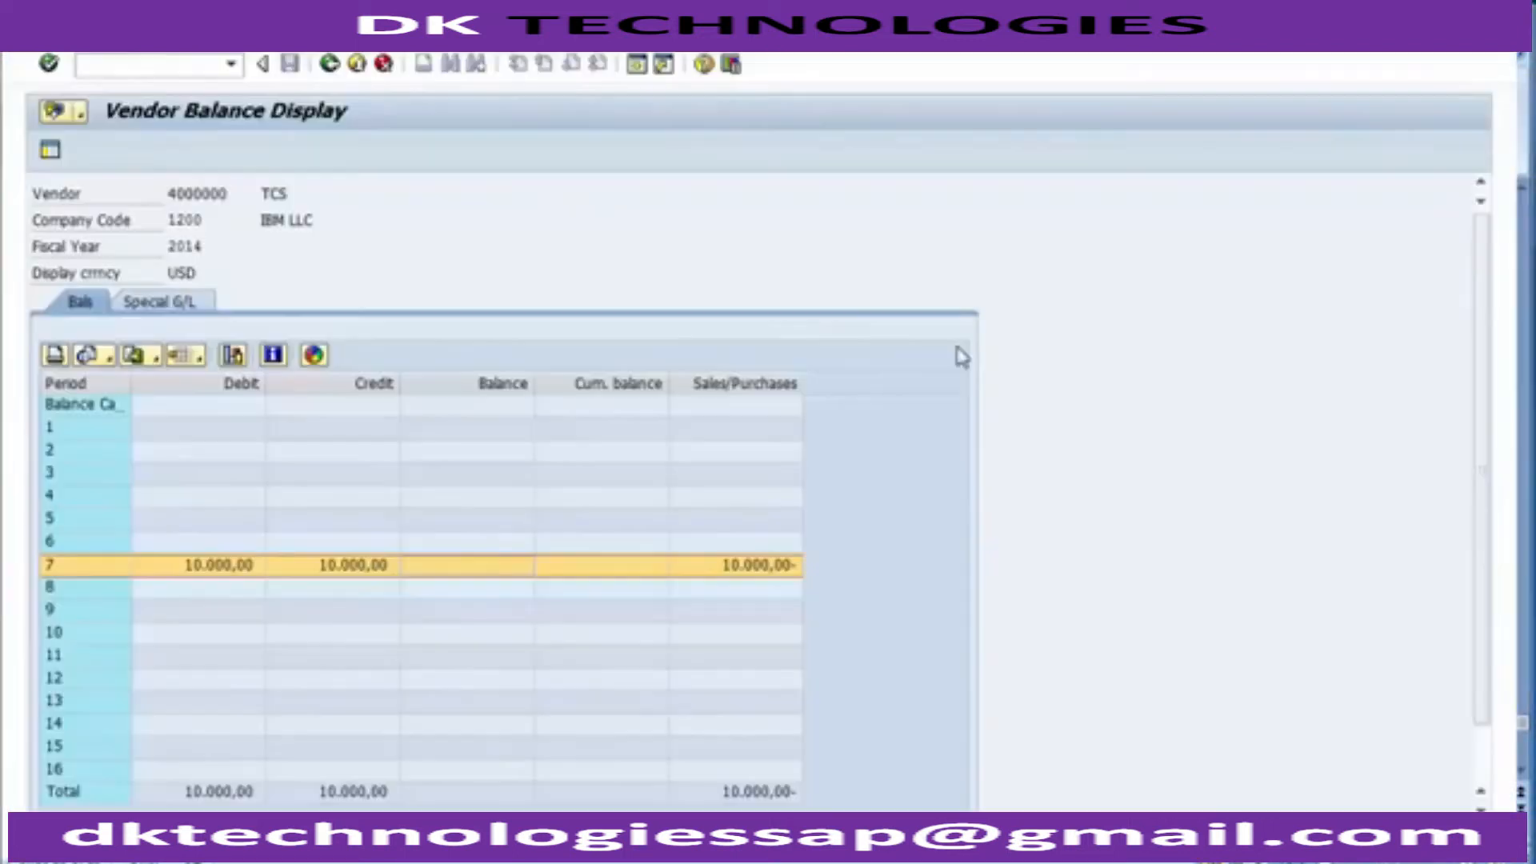
left_click(181, 68)
type("/n")
key("ctrl+v")
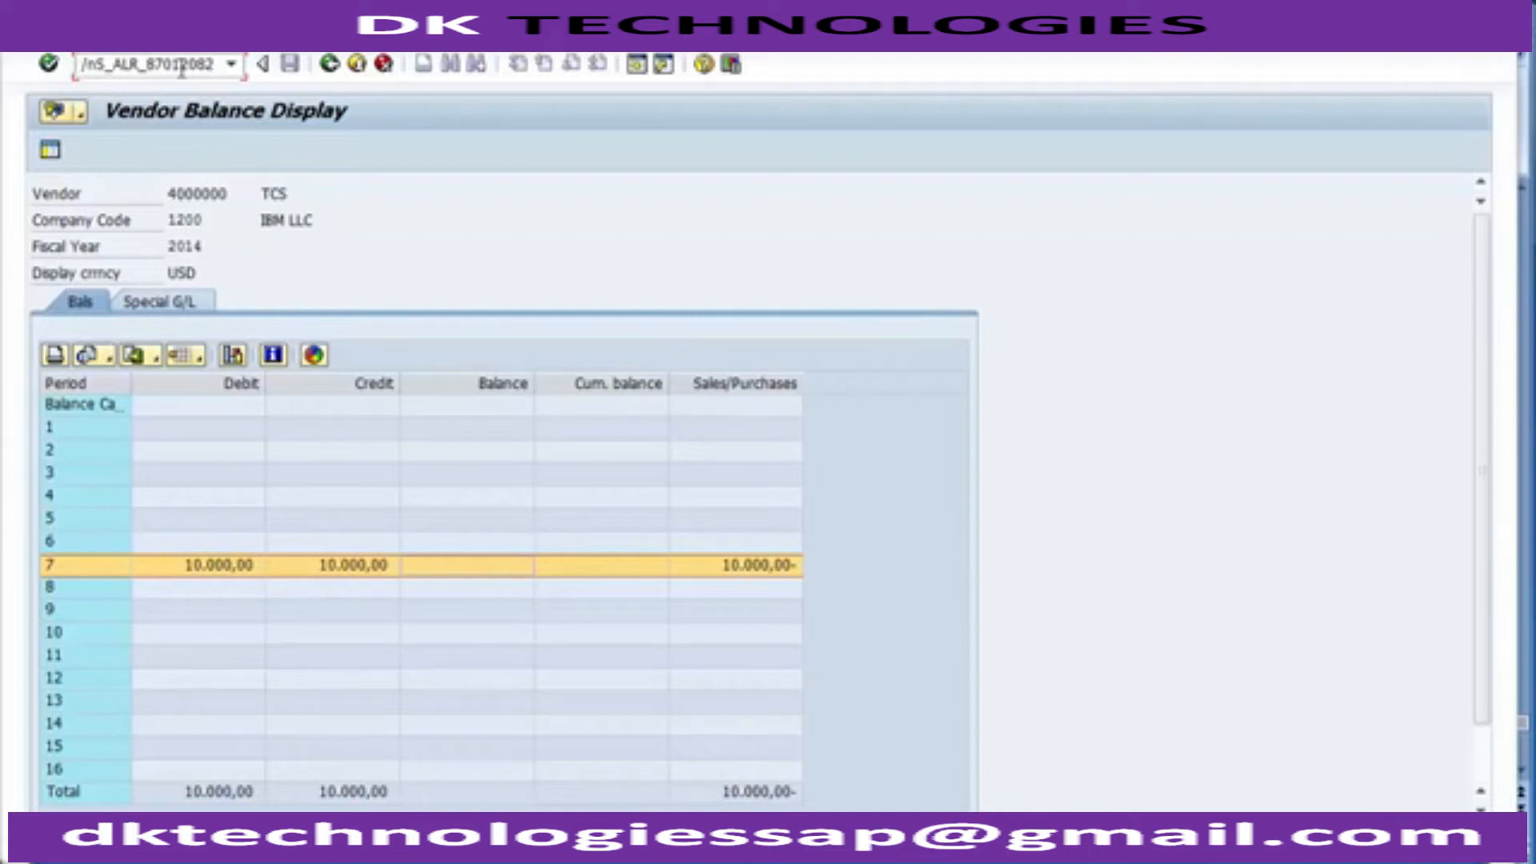
key("Return")
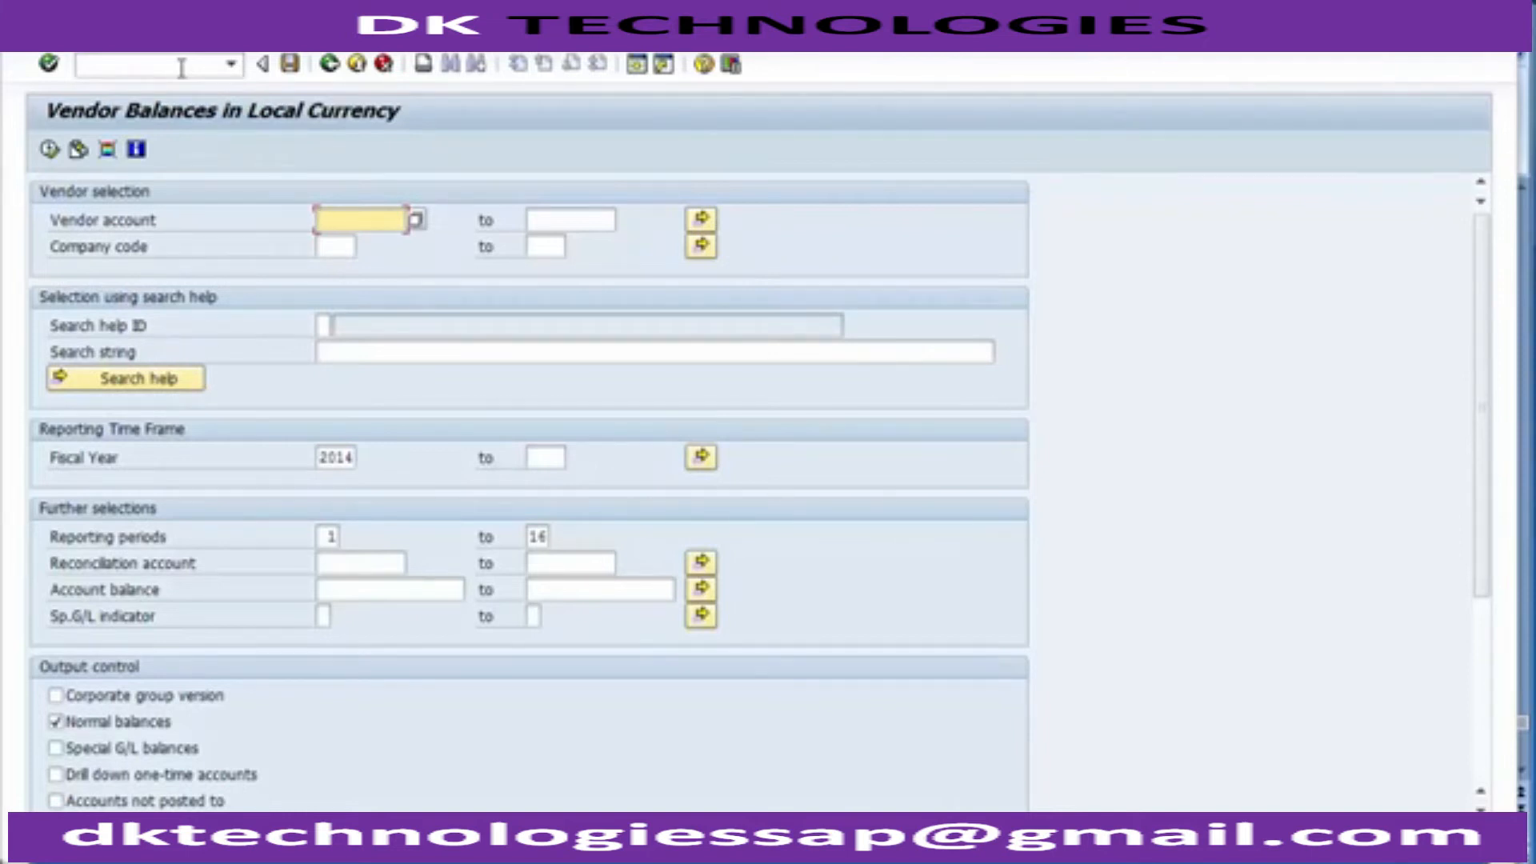
Run the vendor balances in local currency report for company code 1200 with fiscal year 2014 and reporting periods 1 to 16.
key("Tab")
type("1200")
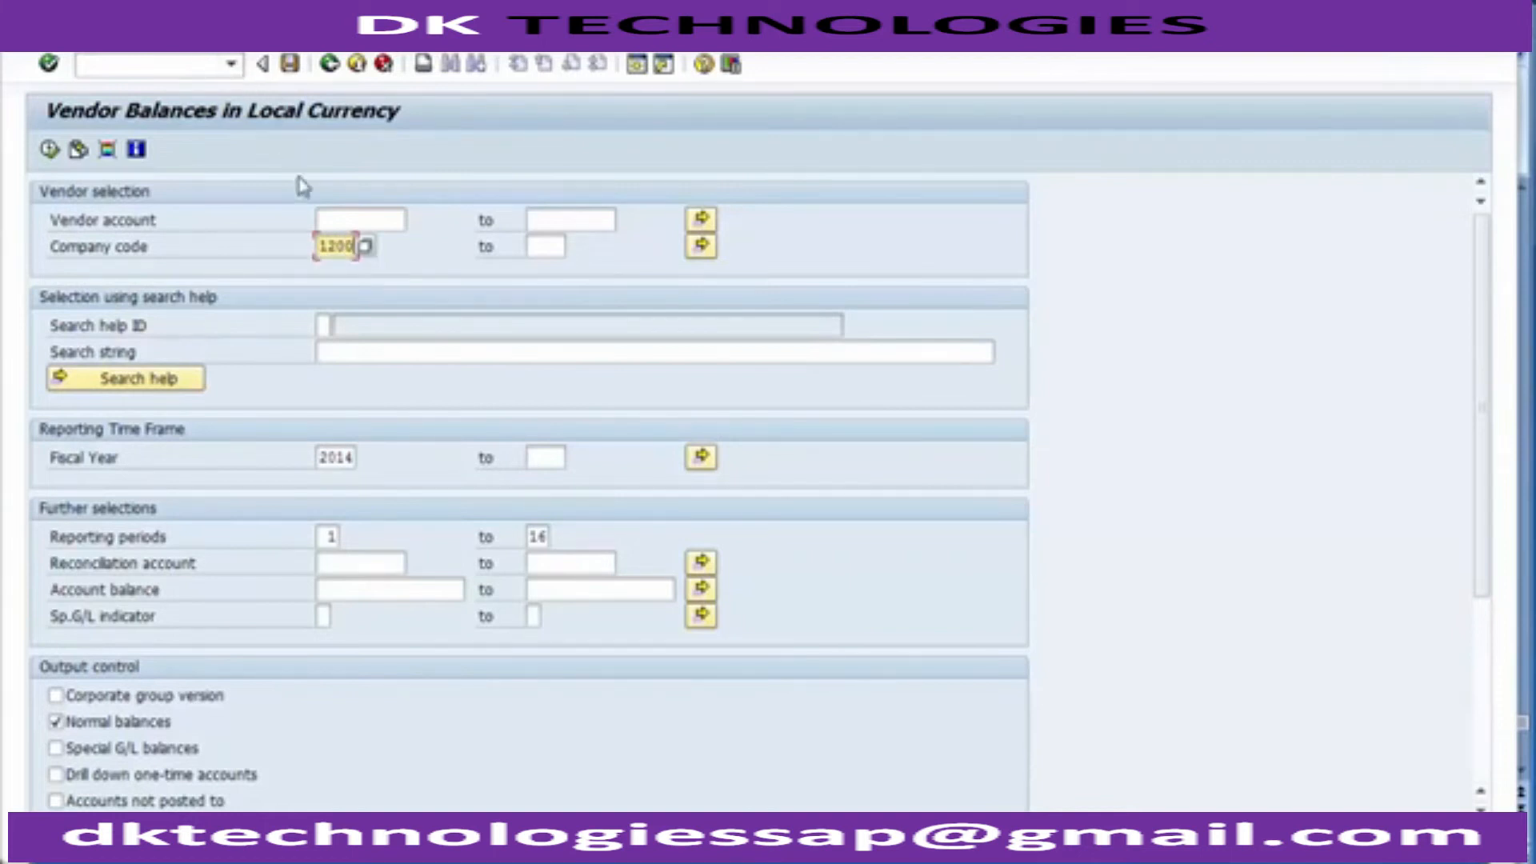
left_click(330, 219)
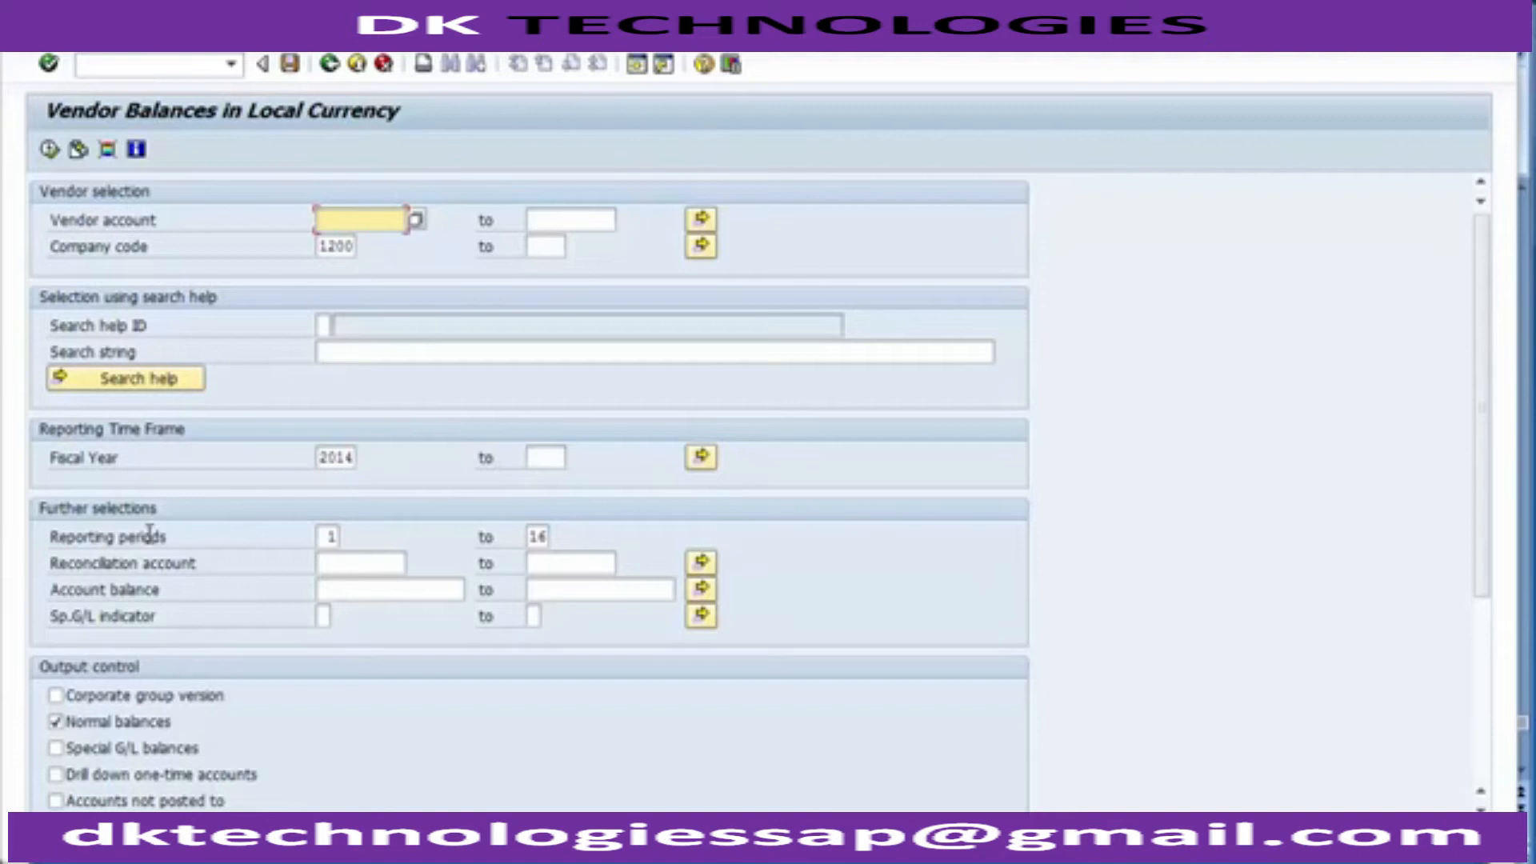
left_click(330, 536)
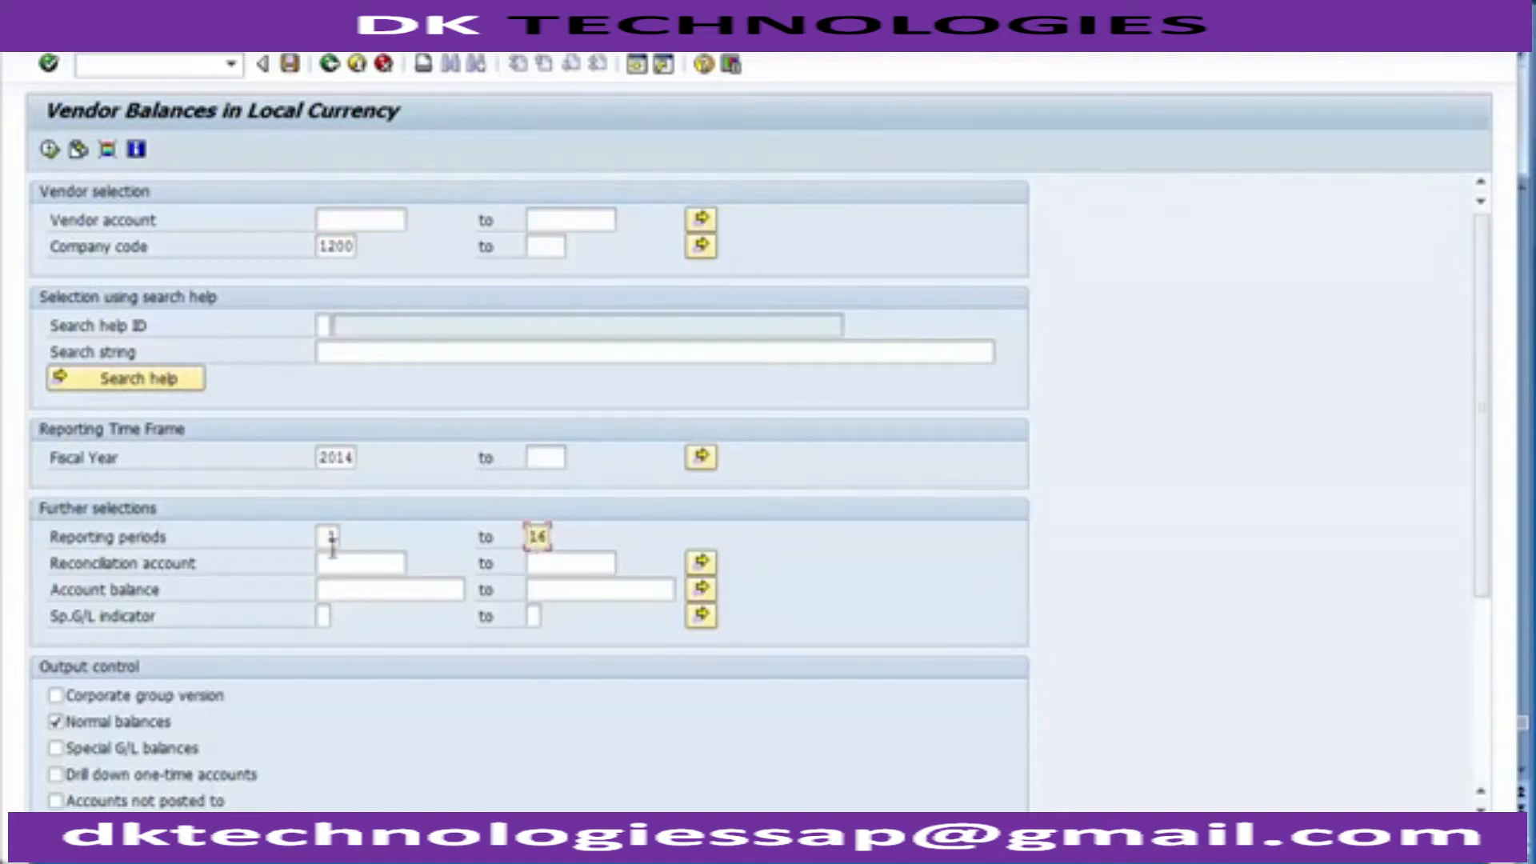
left_click(546, 540)
left_click(49, 152)
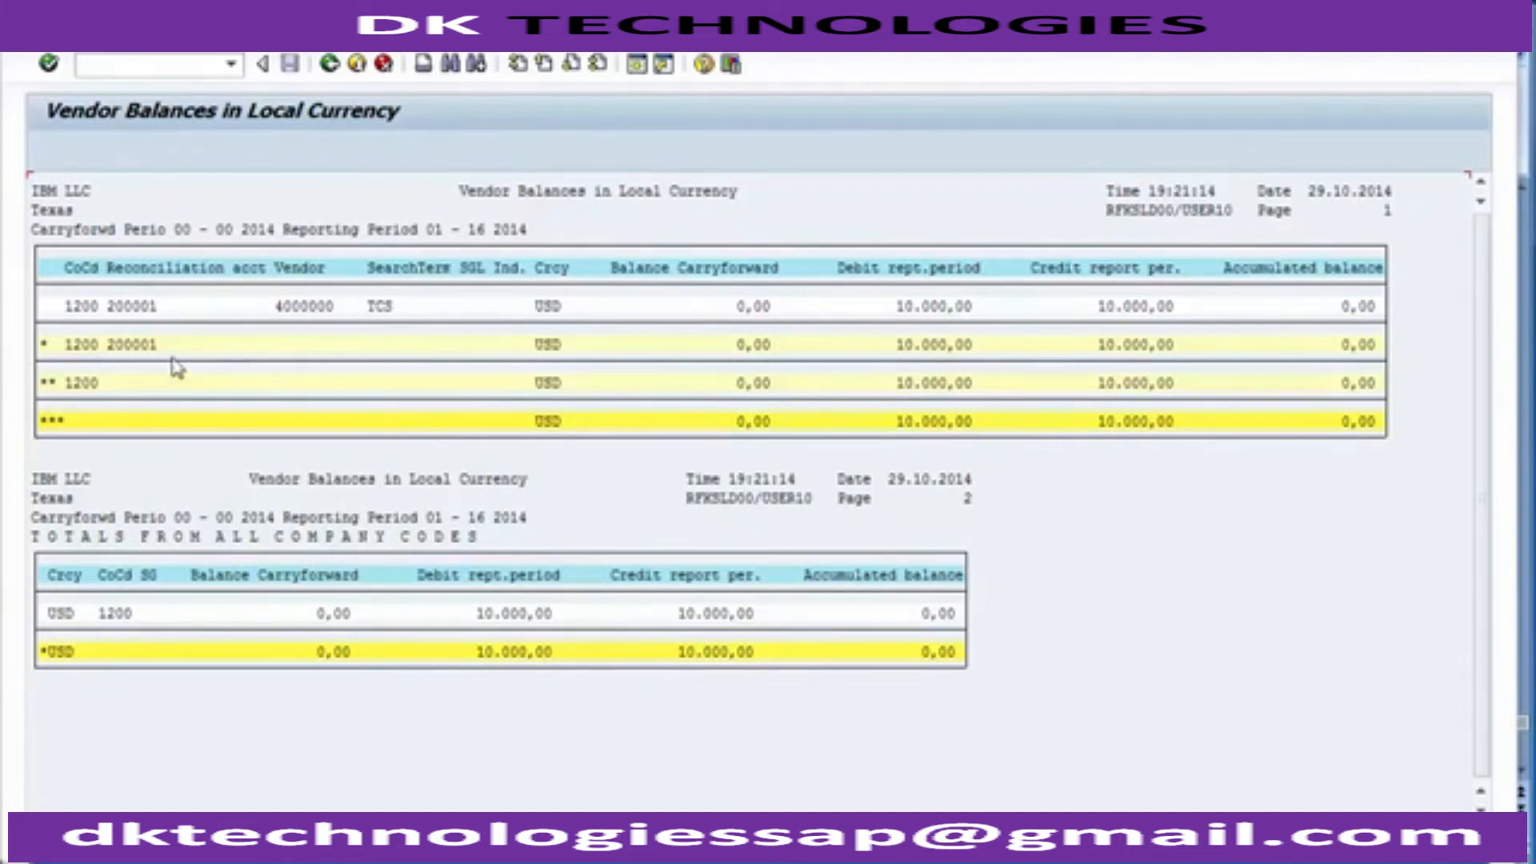
Examine the TCS row's reconciliation account, vendor number and debit amount in the vendor balances report.
left_click(110, 307)
left_click(296, 307)
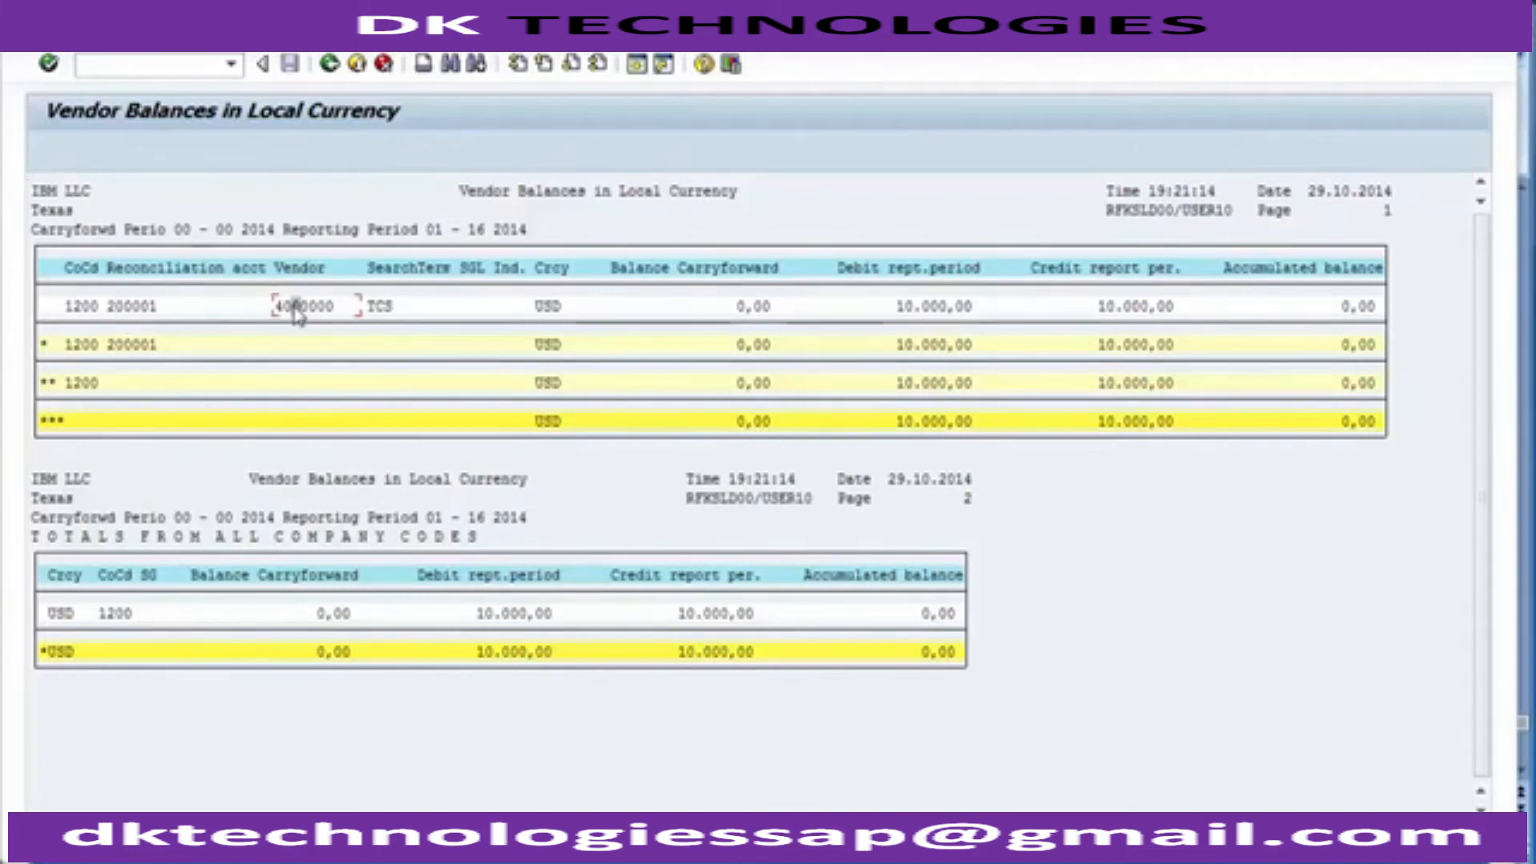
left_click(135, 309)
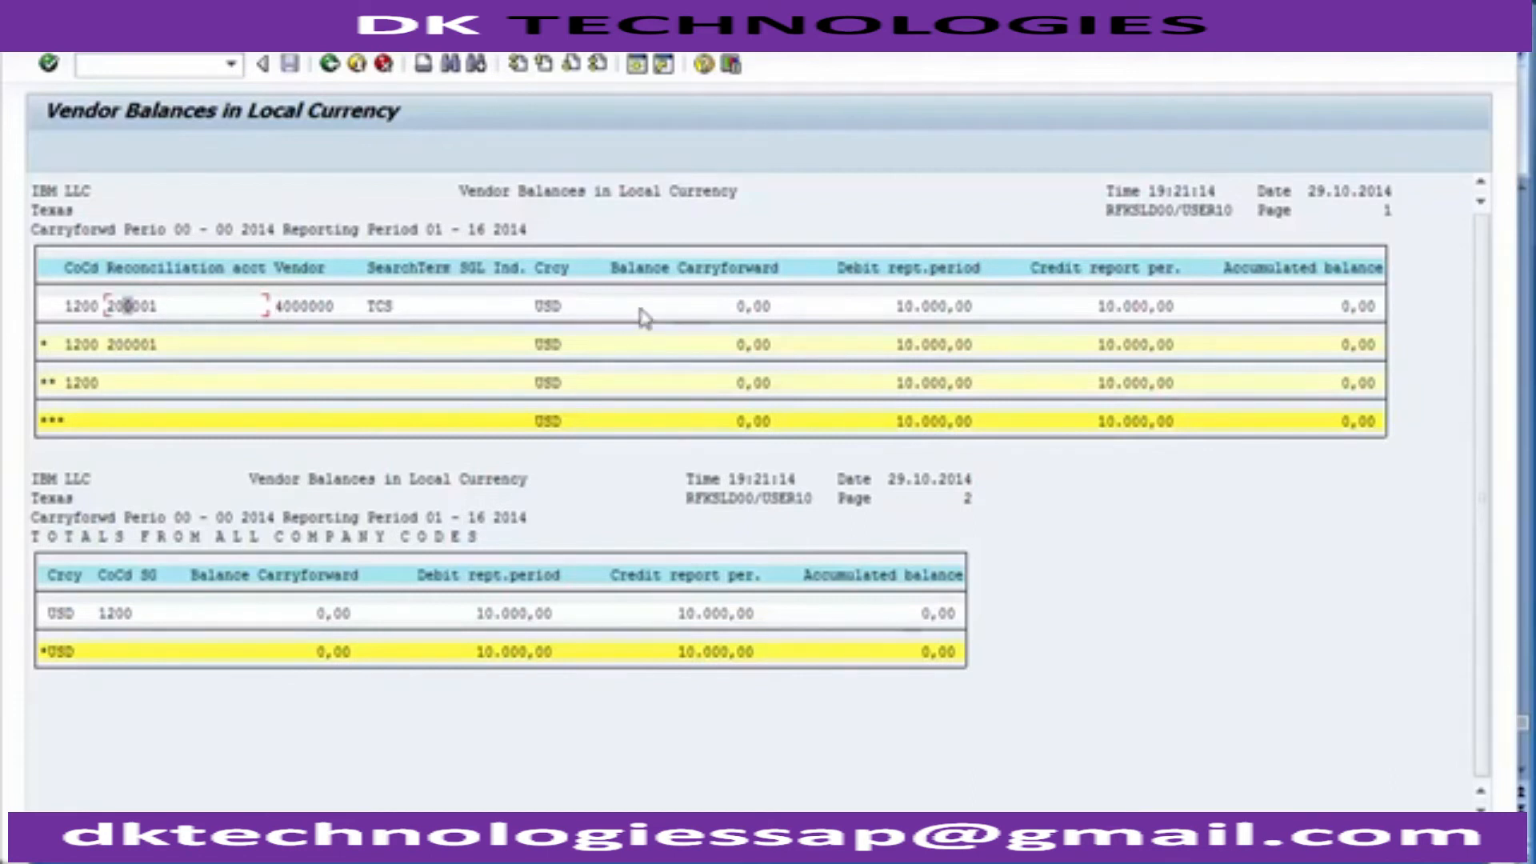
left_click(925, 314)
left_click(137, 310)
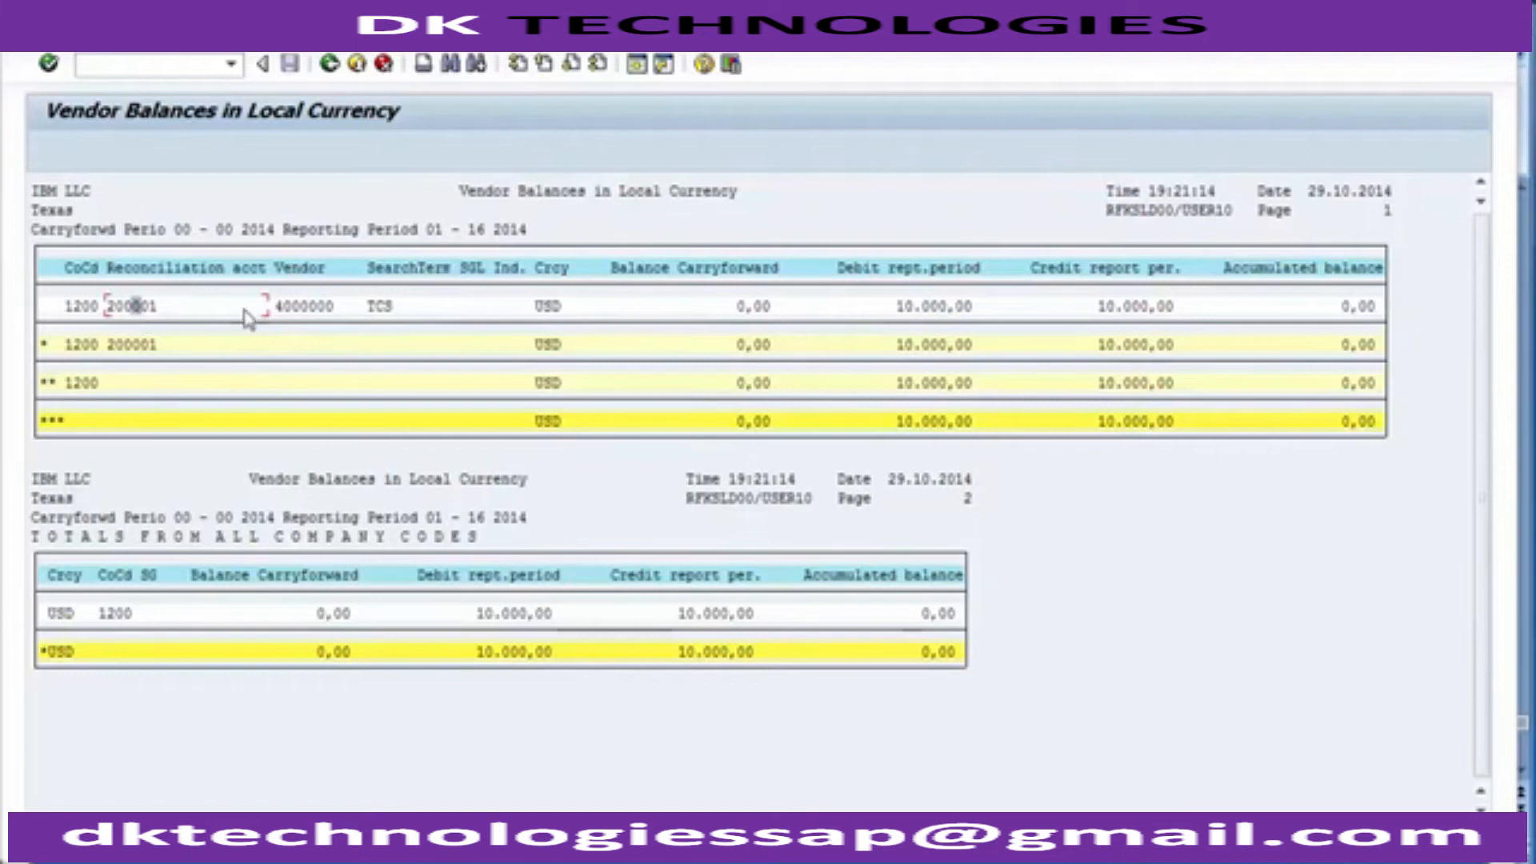
left_click(295, 307)
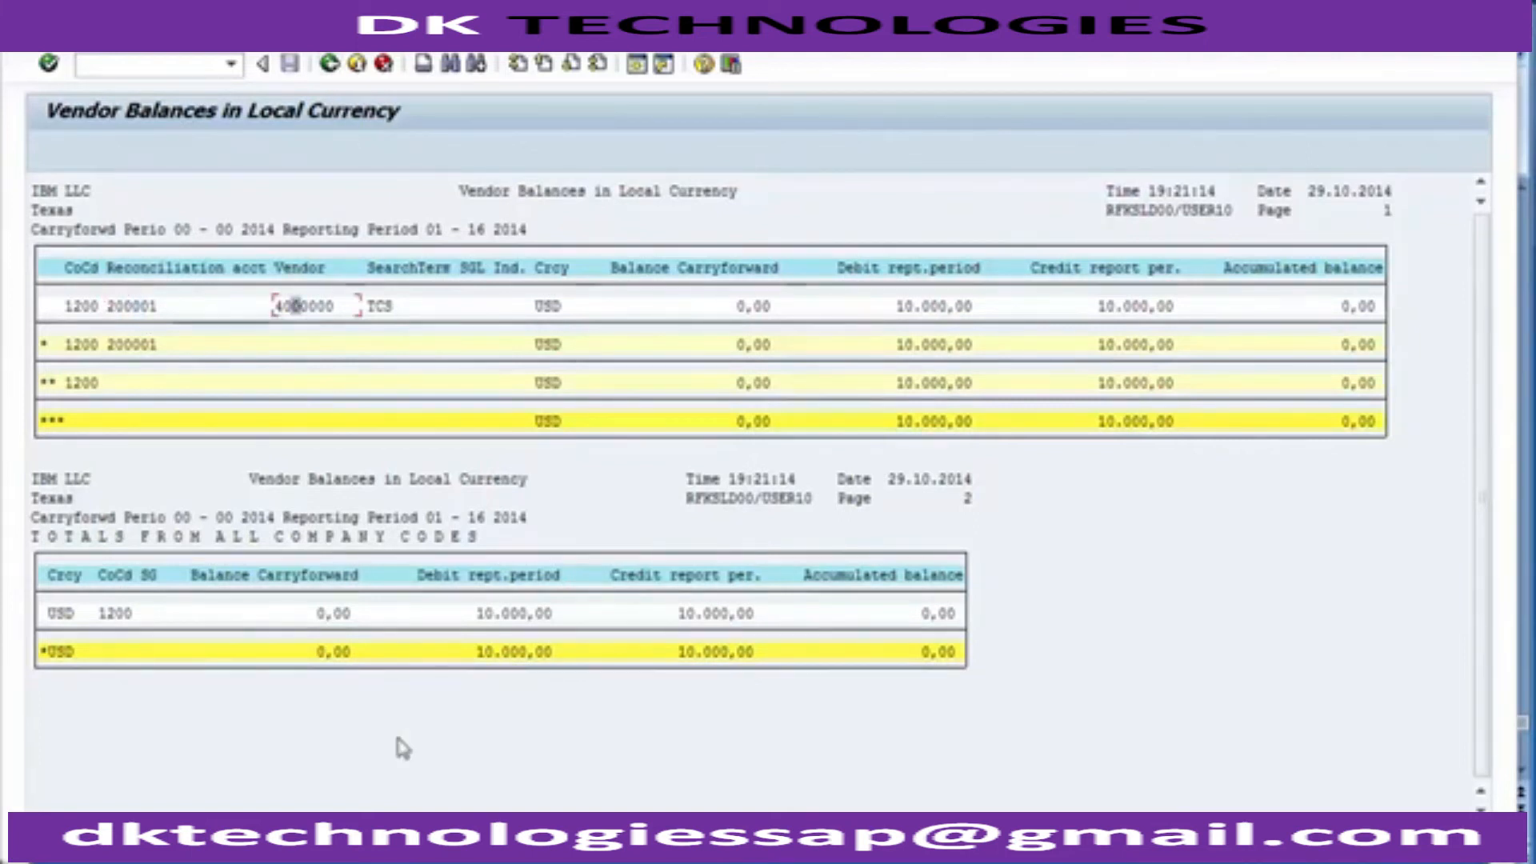
Switch to PowerPoint and copy the Vendor Master list report code S_ALR_87012086 from the Reports slide.
left_click(456, 854)
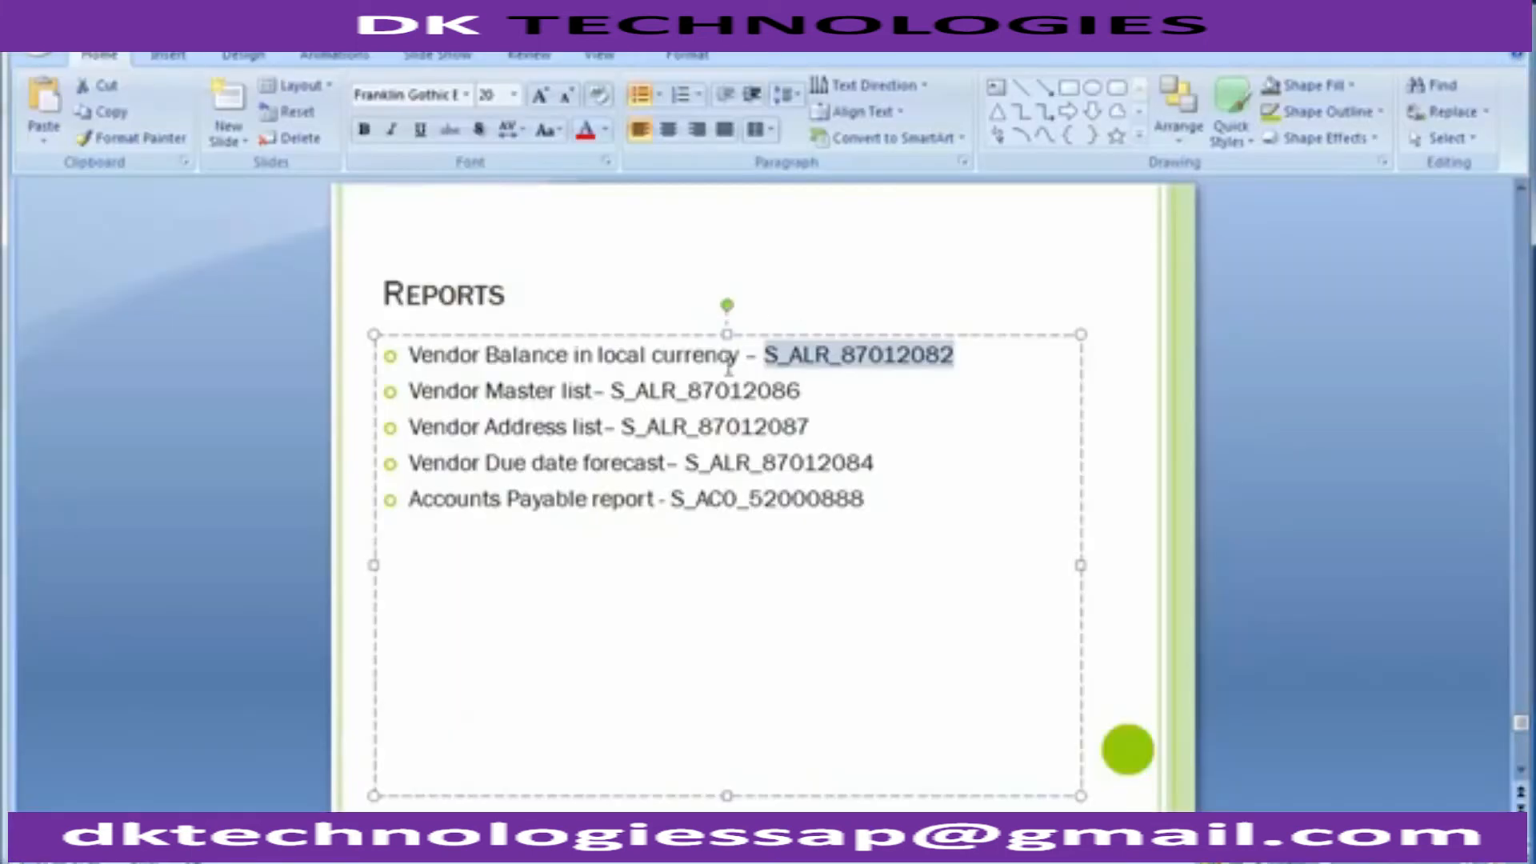
left_click_drag(619, 391, 812, 391)
key("ctrl+c")
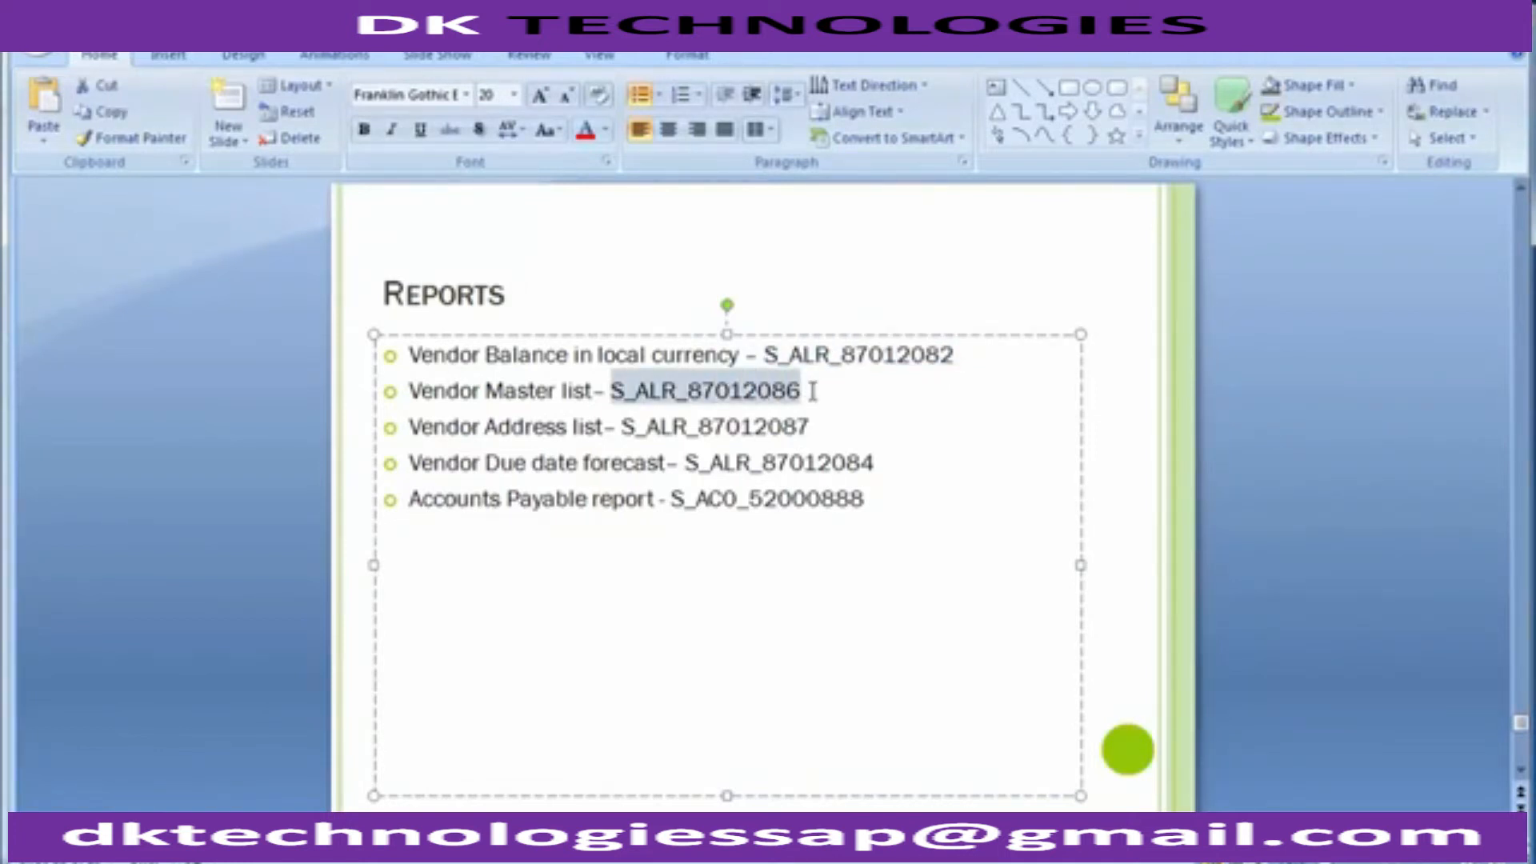
Switch to SAP and open transaction S_ALR_87012086 with the copied code, leaving the vendor balances report.
key("alt+Tab")
left_click(142, 71)
type("/")
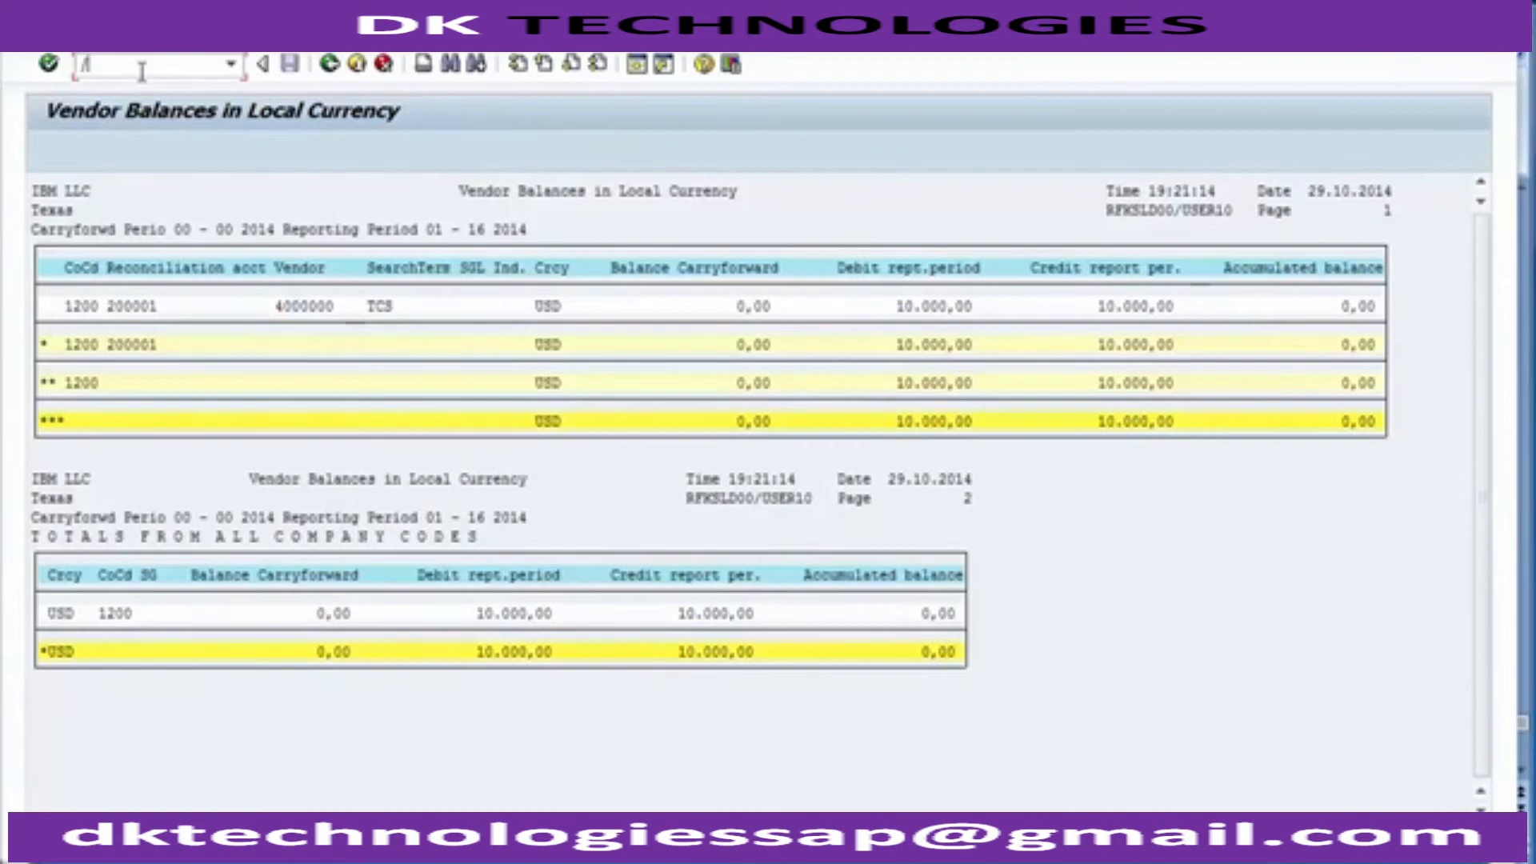
type("n")
key("ctrl+v")
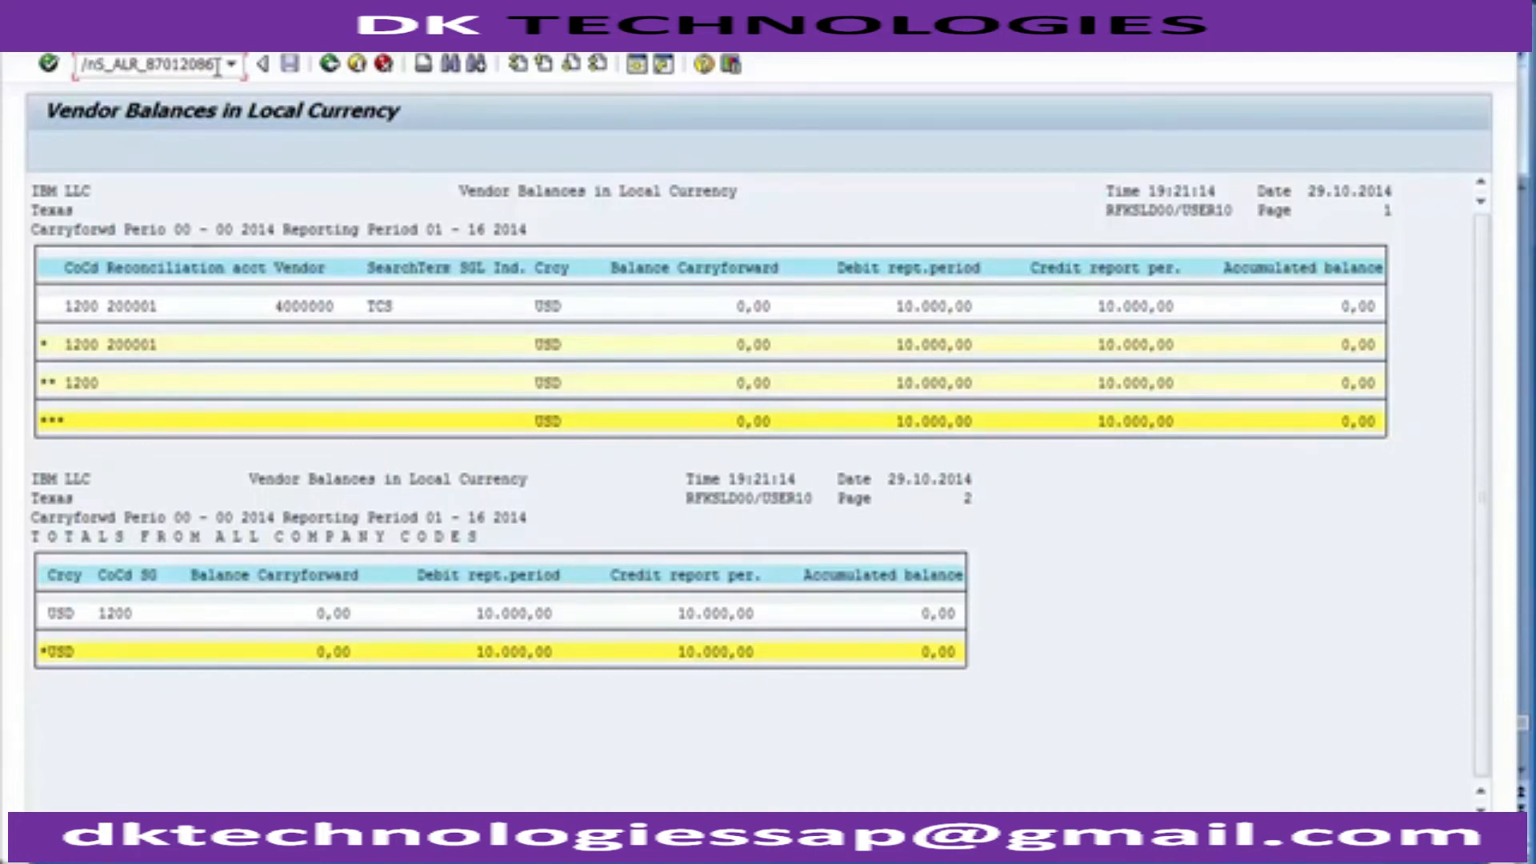
key("Return")
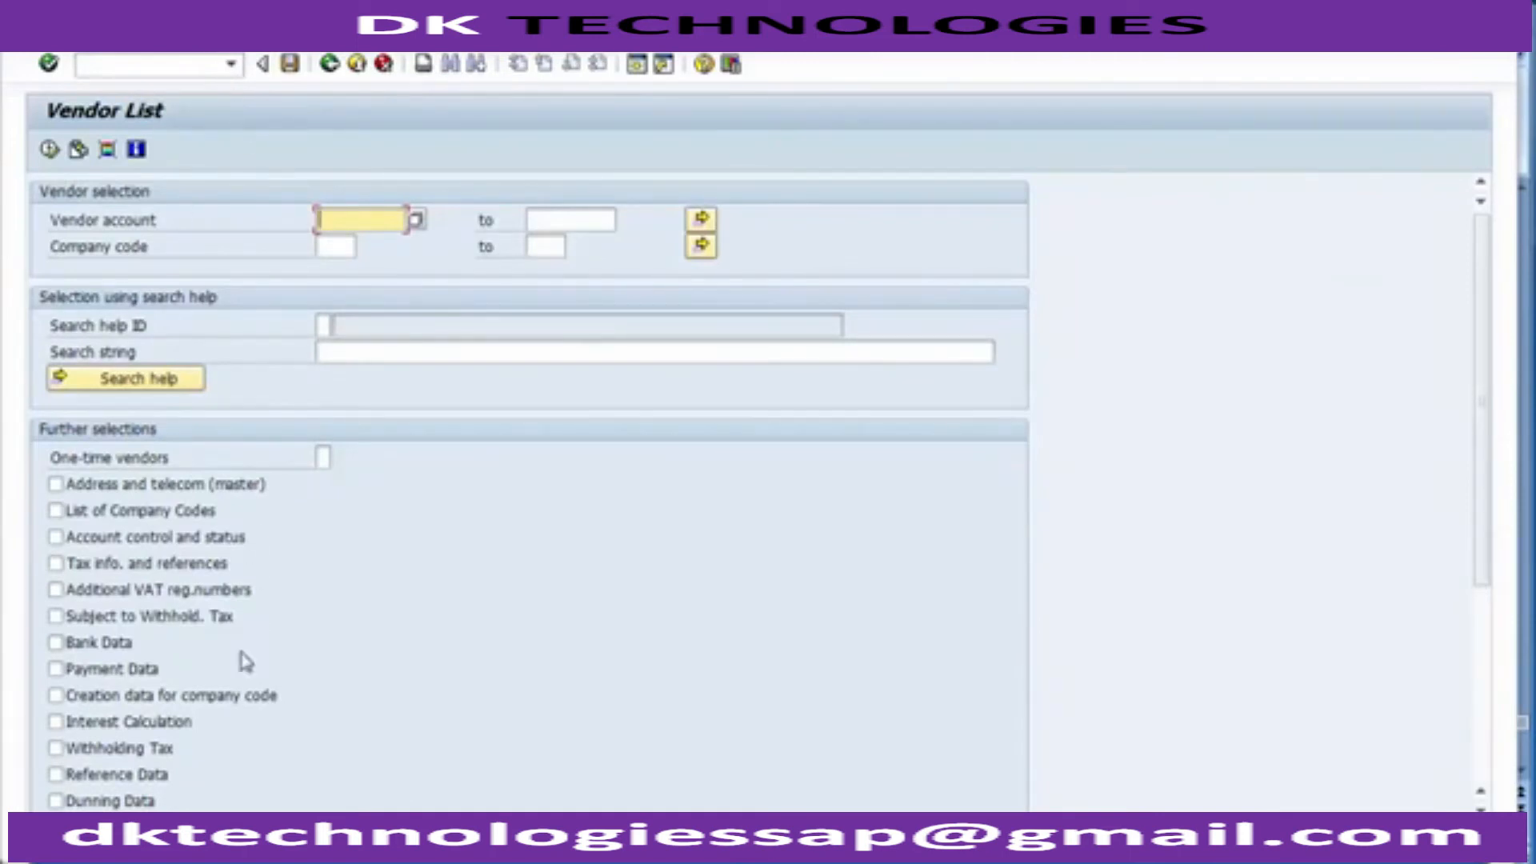
Run the vendor list for company code 1200, review the output and return to the selection screen.
left_click(332, 244)
type("1")
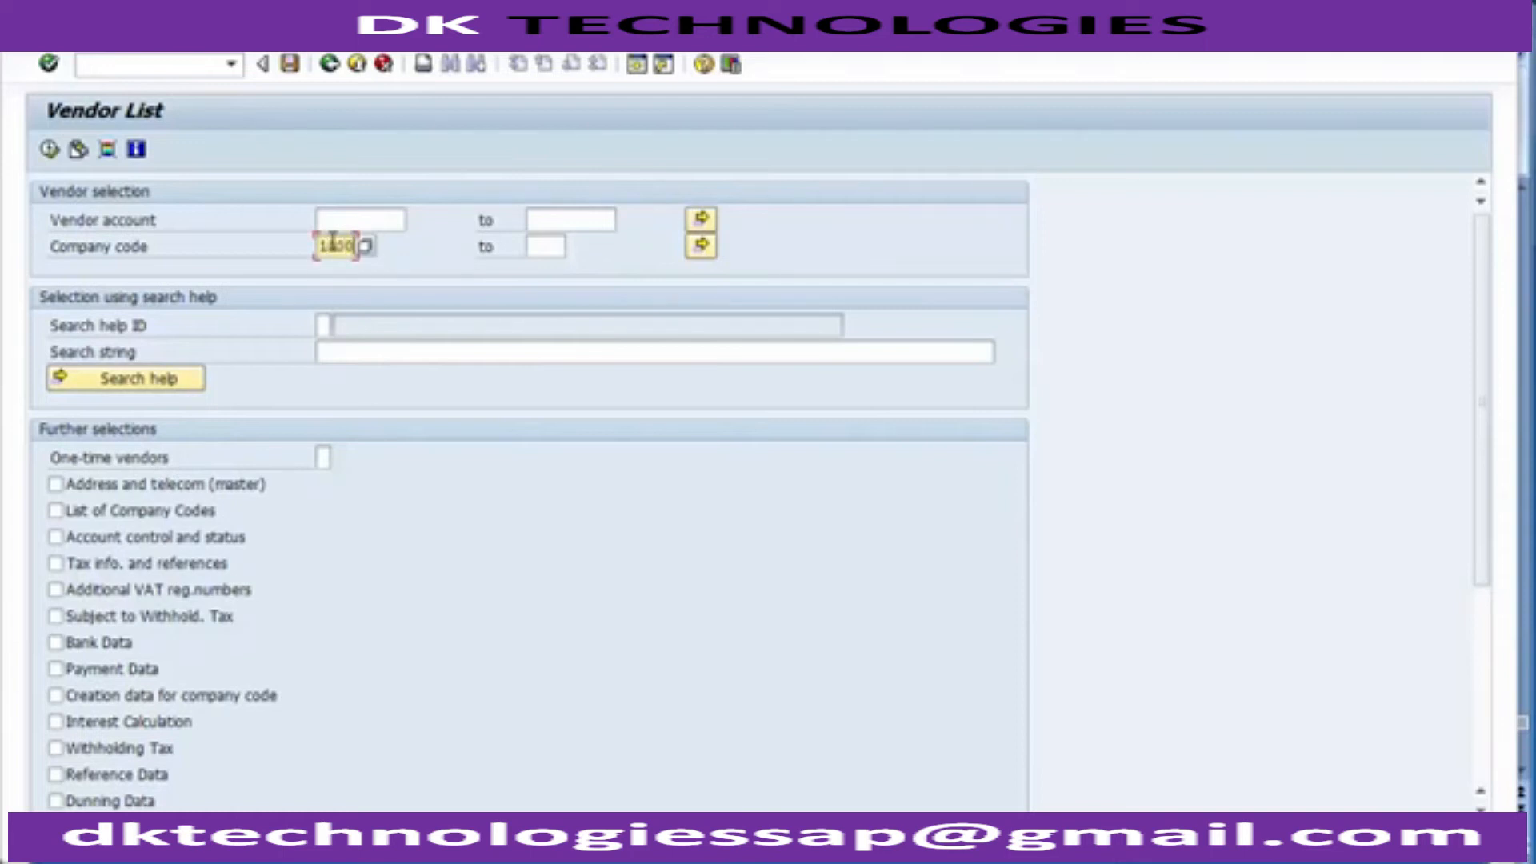
type("200")
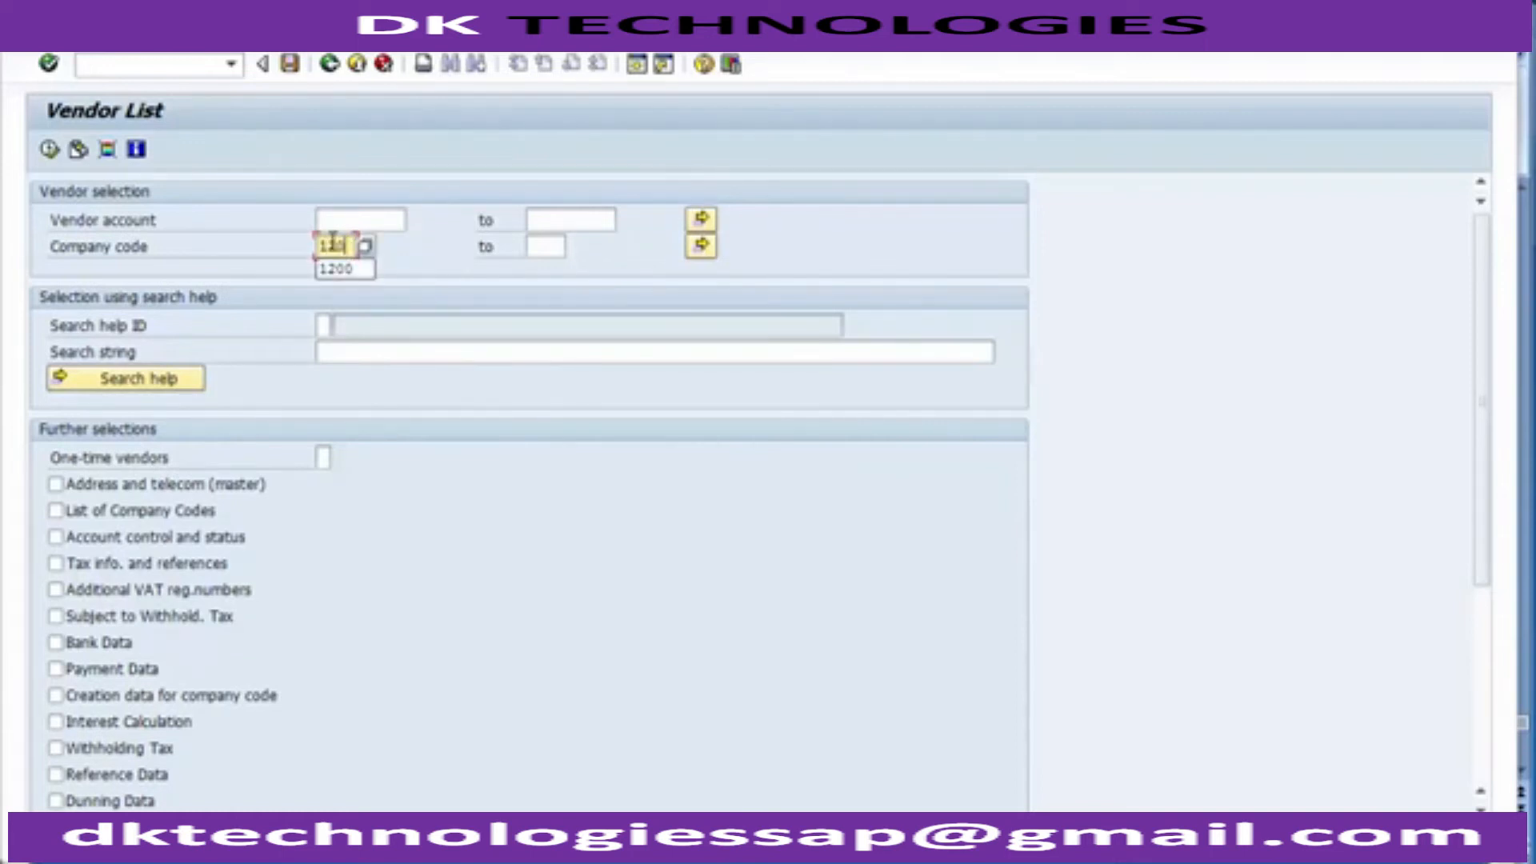
left_click(51, 152)
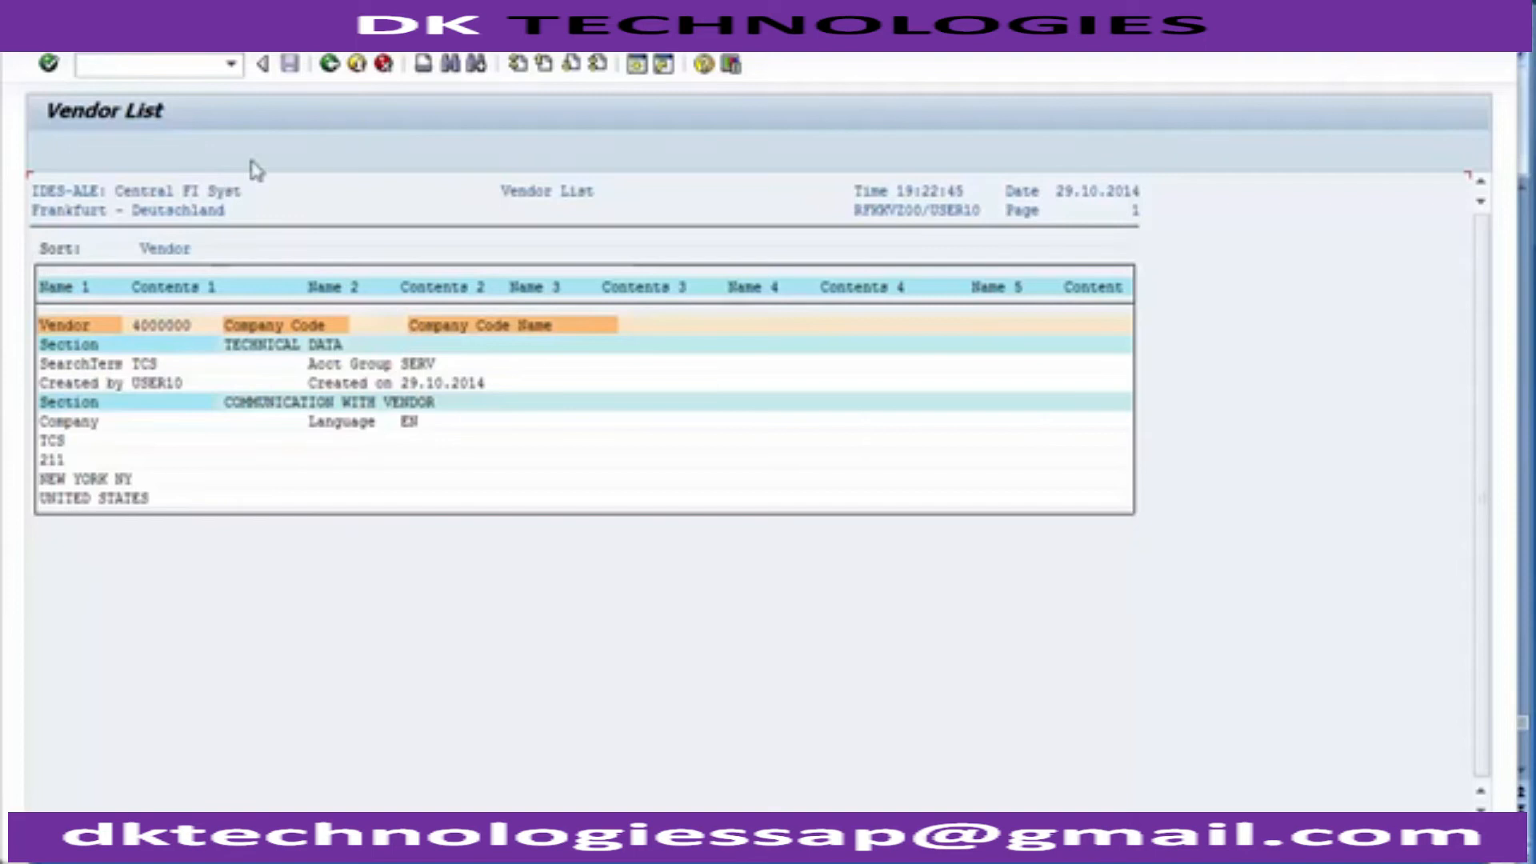
left_click(327, 68)
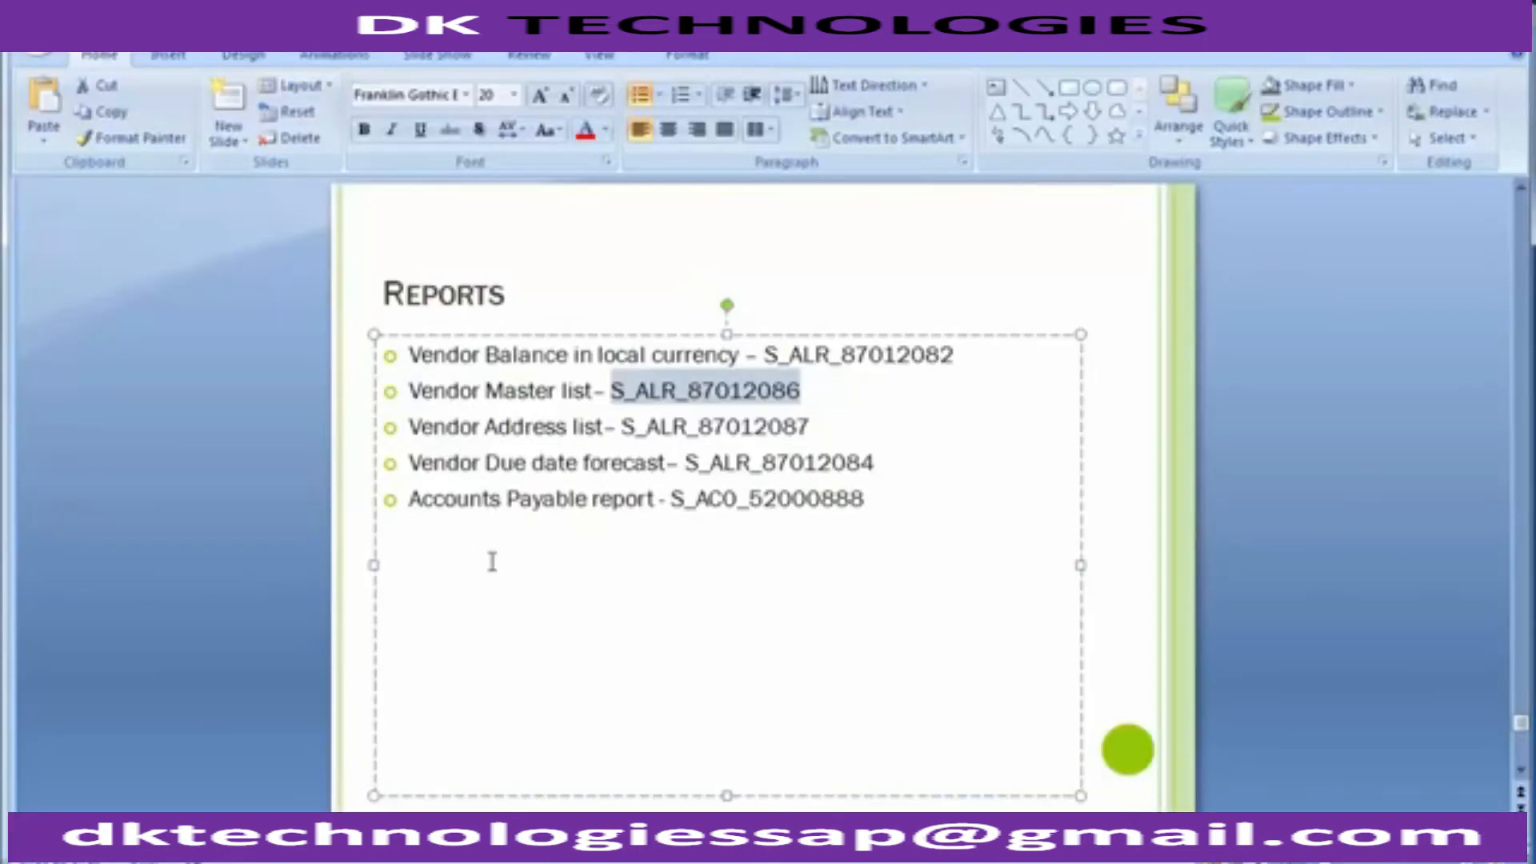
Copy the Vendor Address list report code S_ALR_87012087 from the PowerPoint slide and open that transaction in SAP.
left_click_drag(623, 428, 820, 424)
key("ctrl+c")
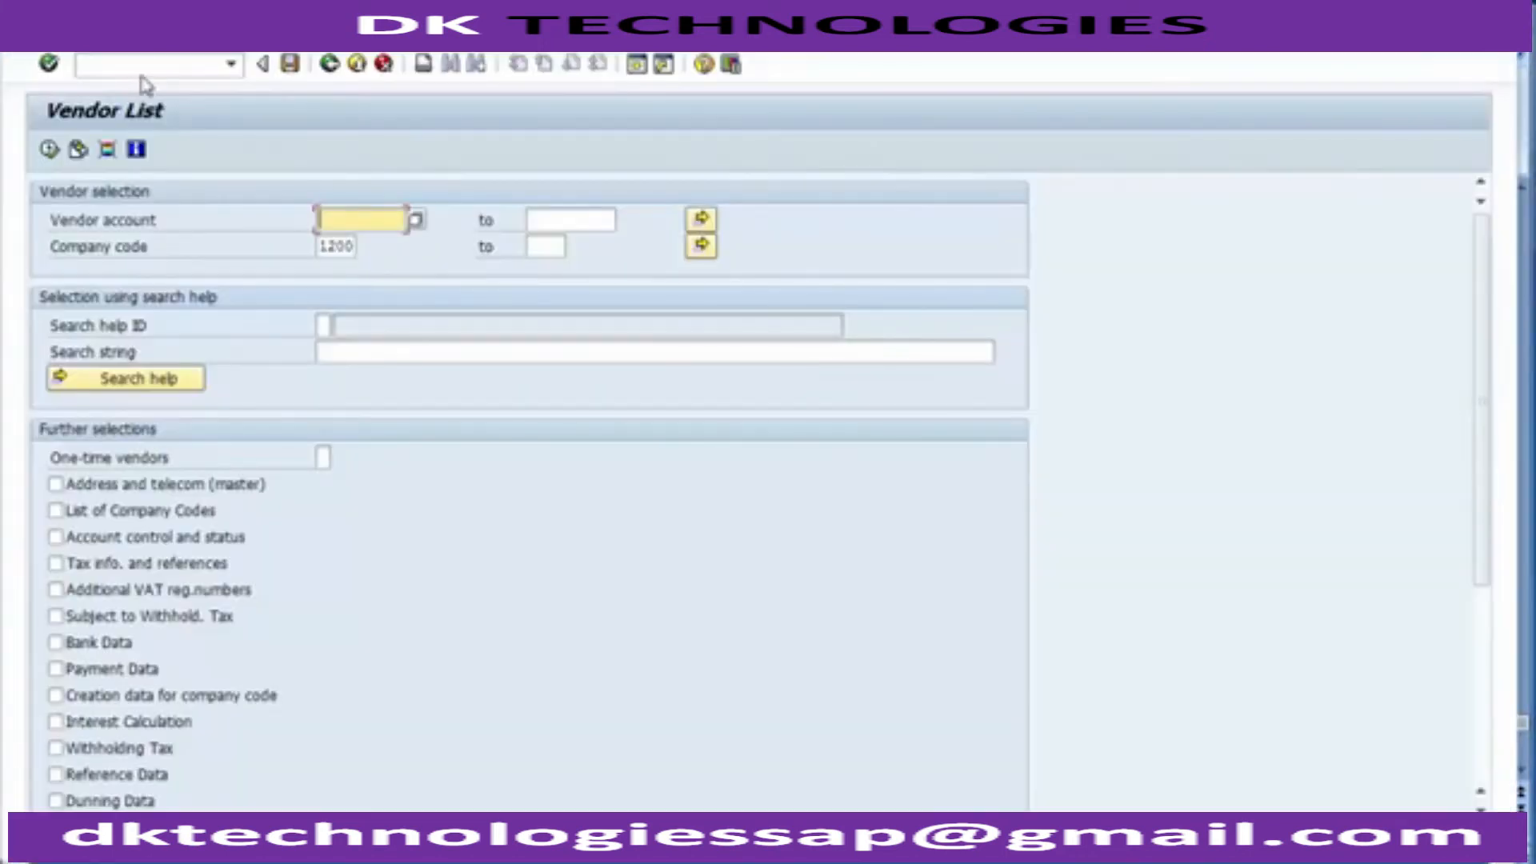
left_click(137, 67)
type("/n")
key("Return")
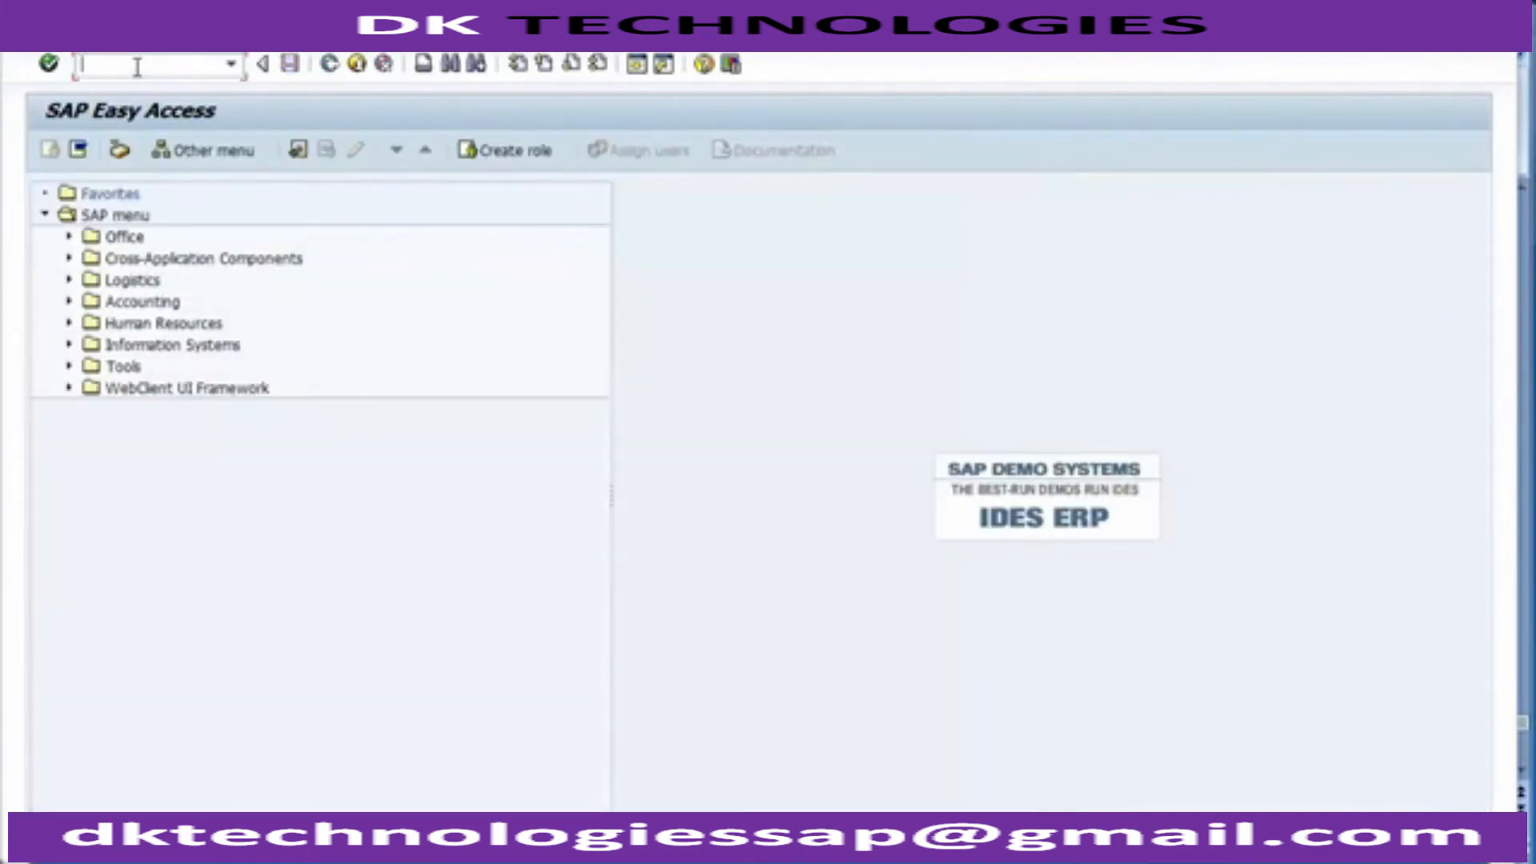
key("ctrl+v")
key("Return")
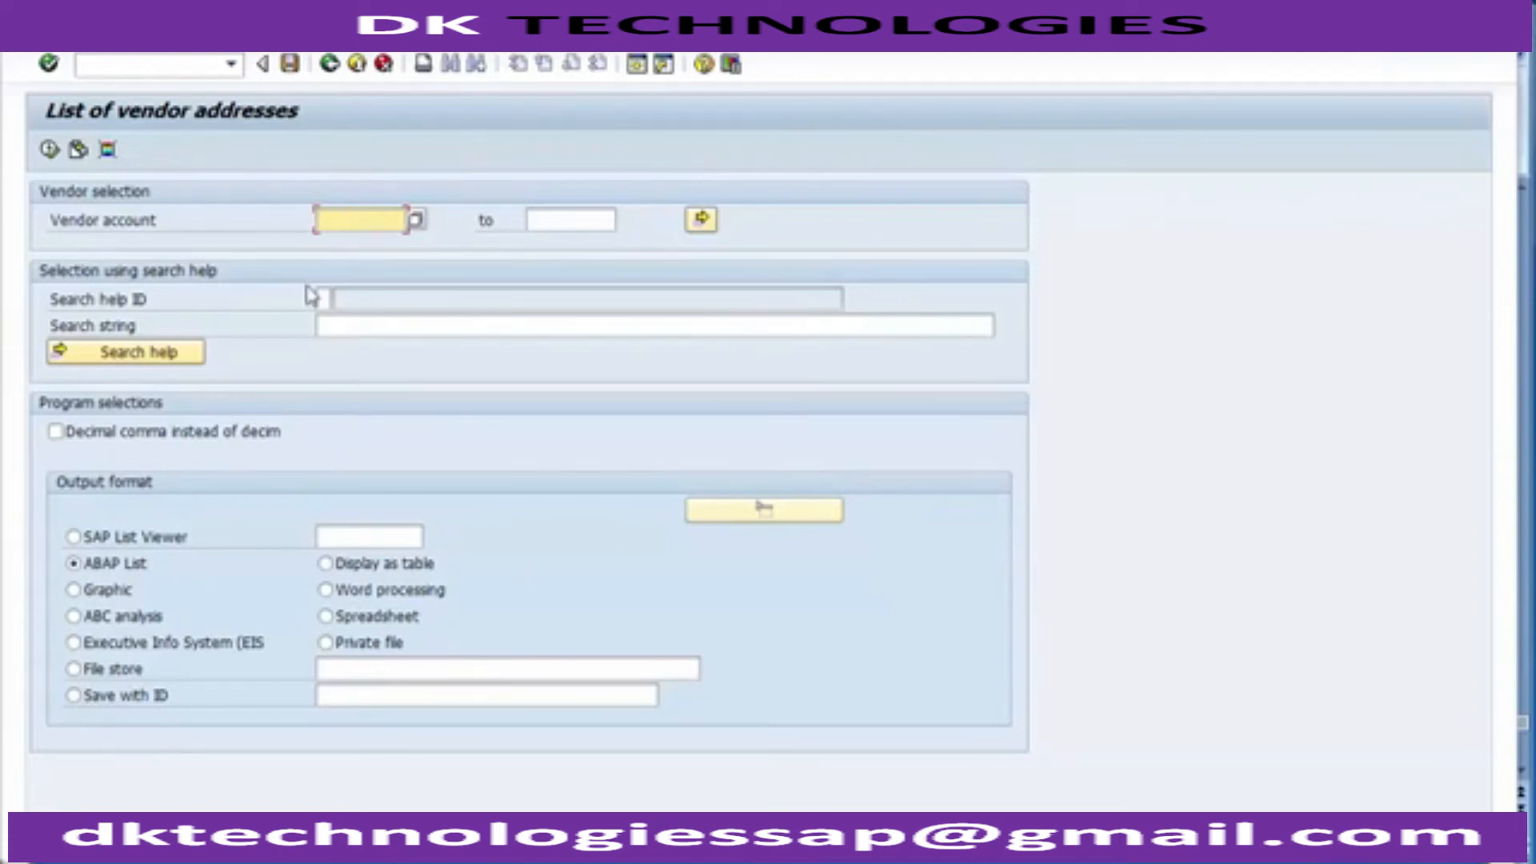
Run the vendor address list without a vendor restriction, review it in ALV format and return to the selection screen.
left_click(48, 157)
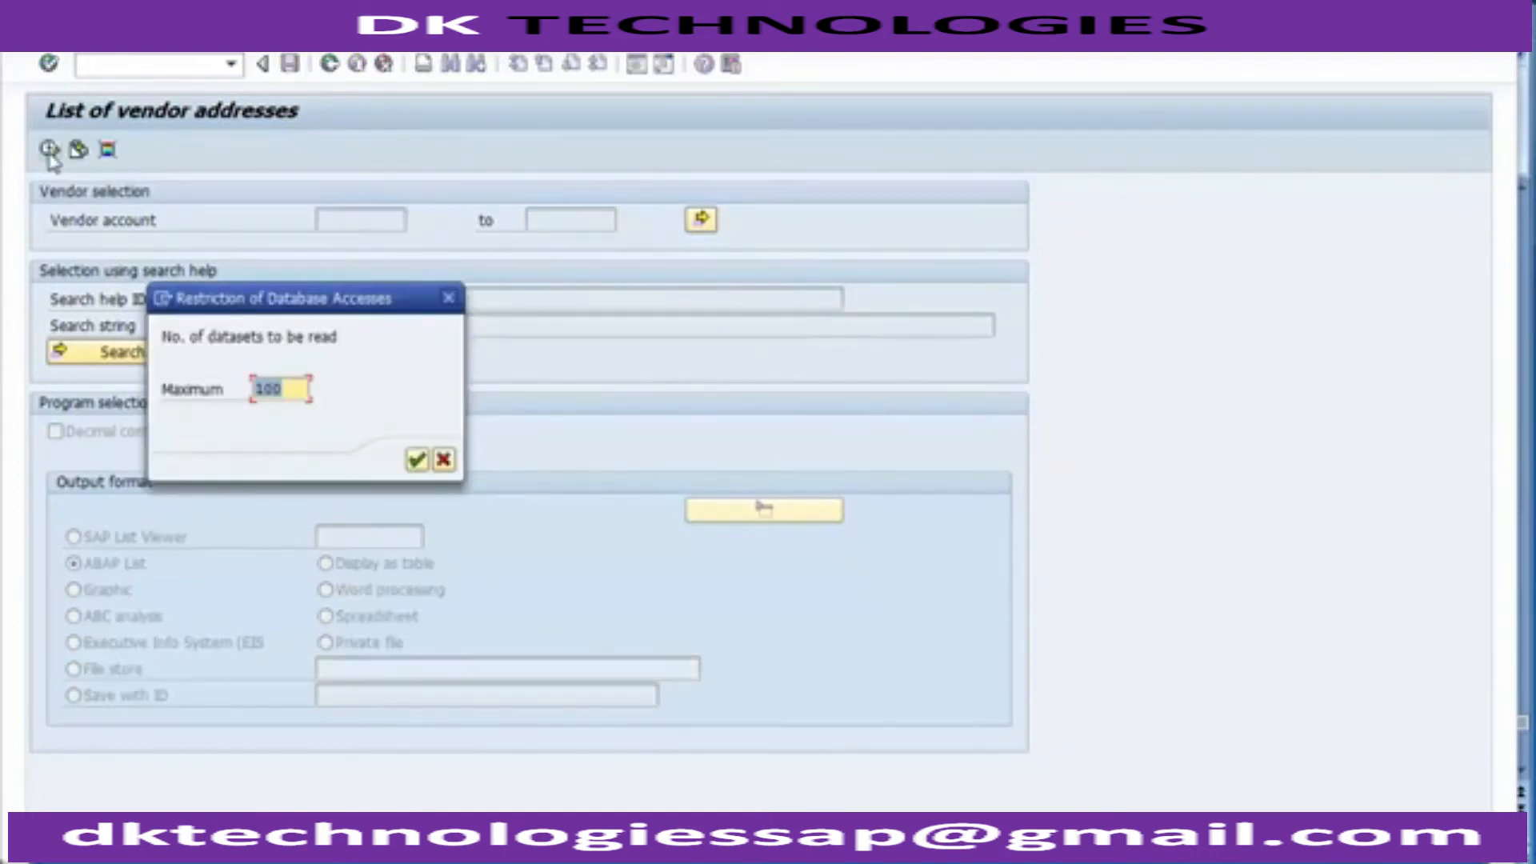
left_click(312, 388)
key("Return")
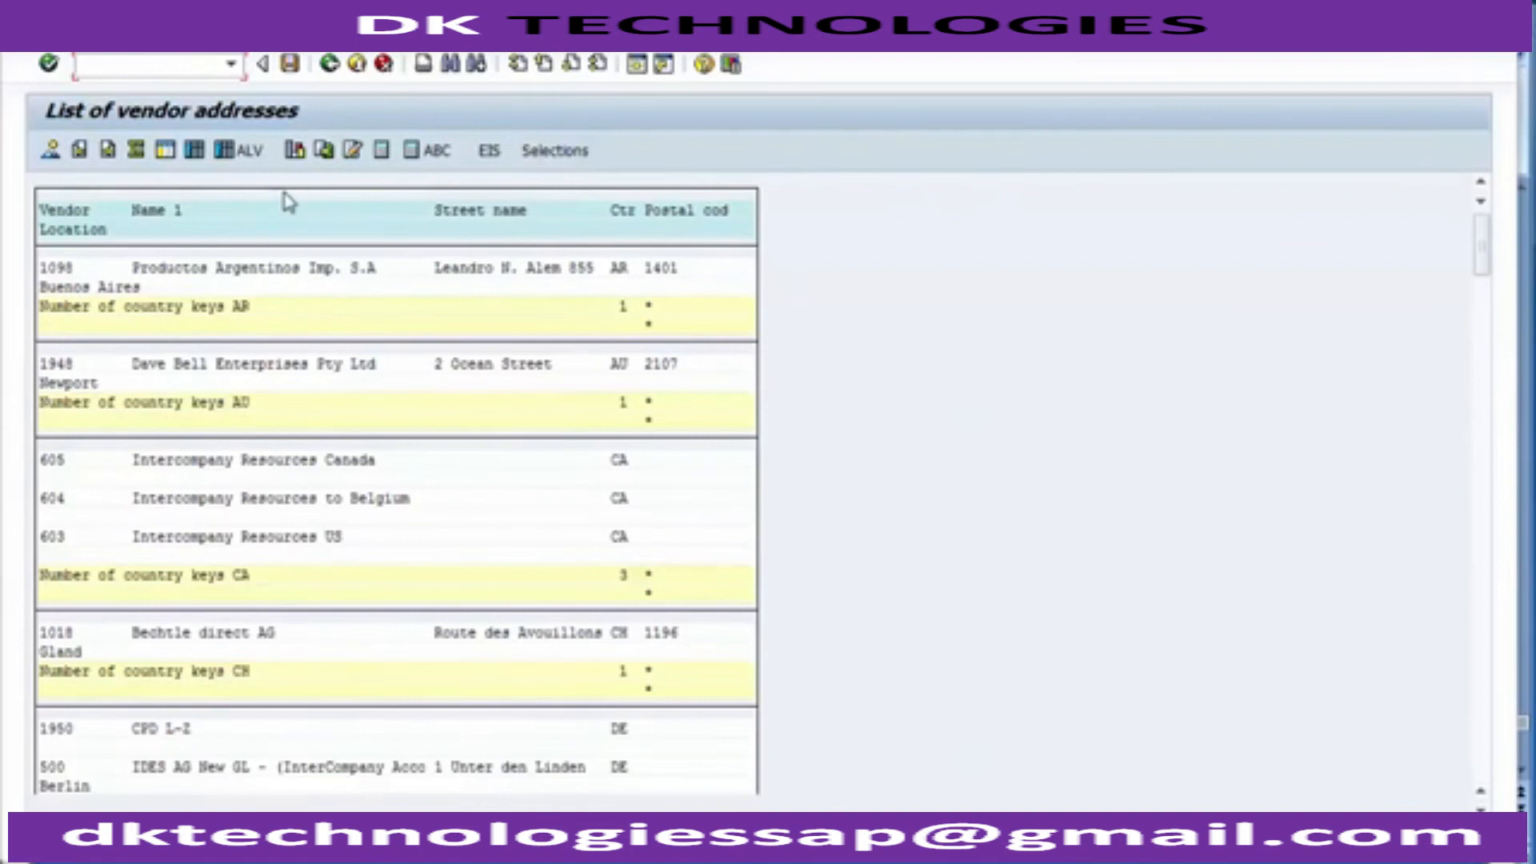
left_click(225, 160)
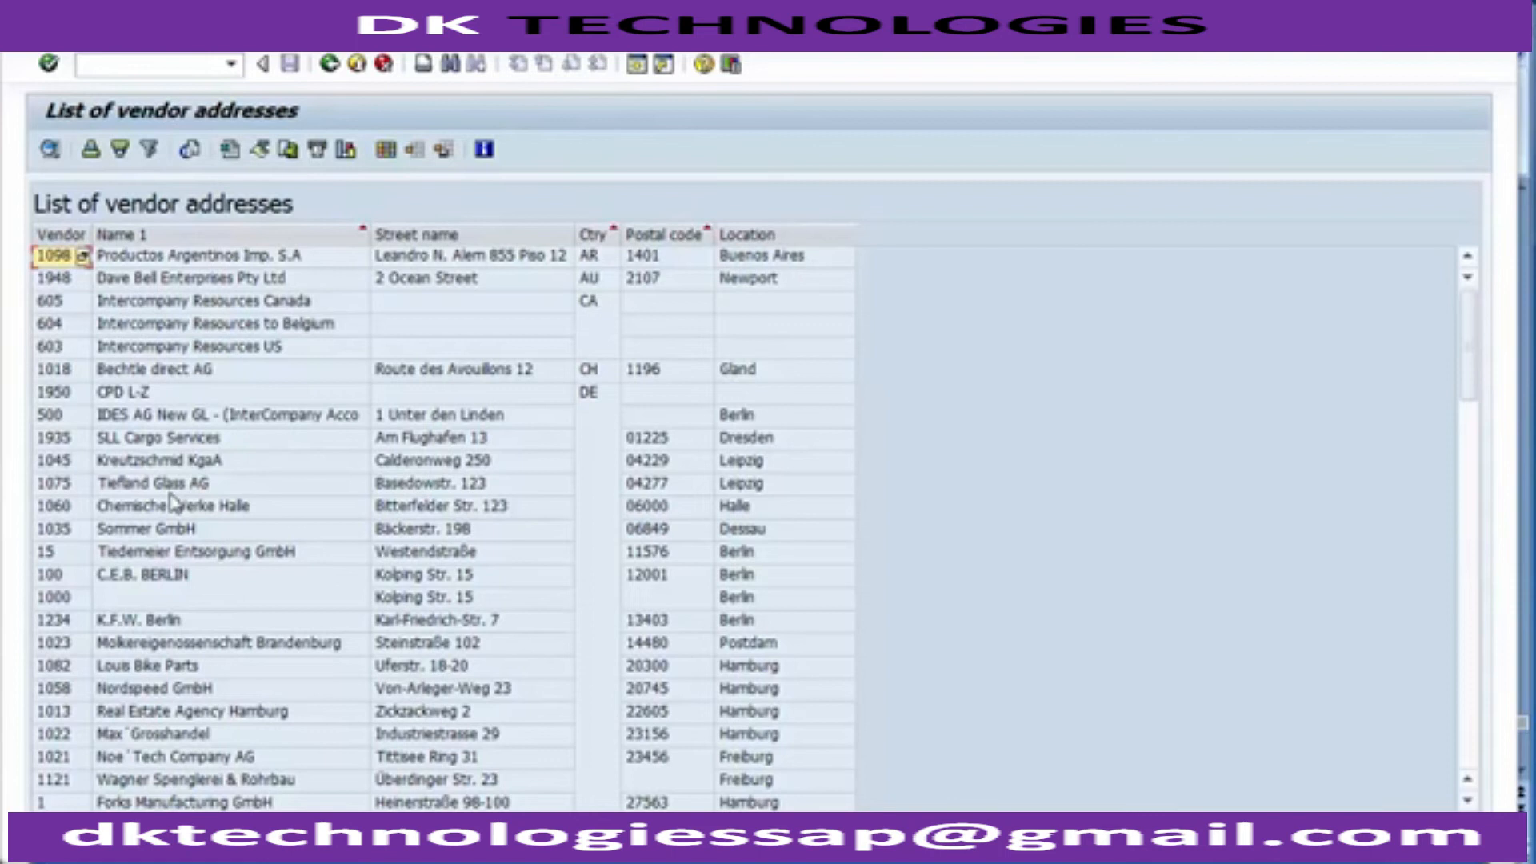
left_click(332, 69)
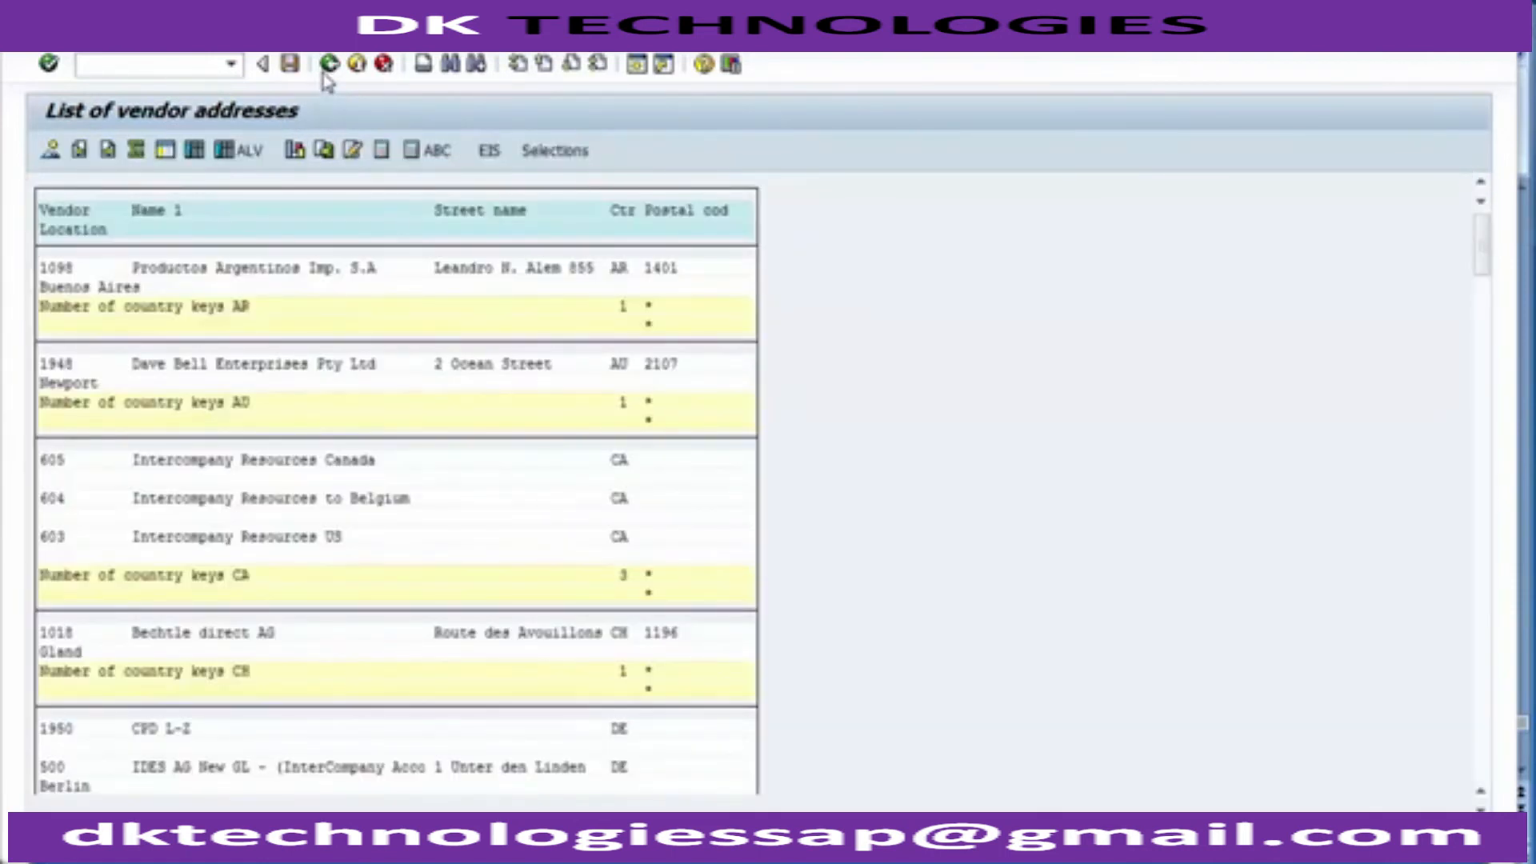
left_click(326, 69)
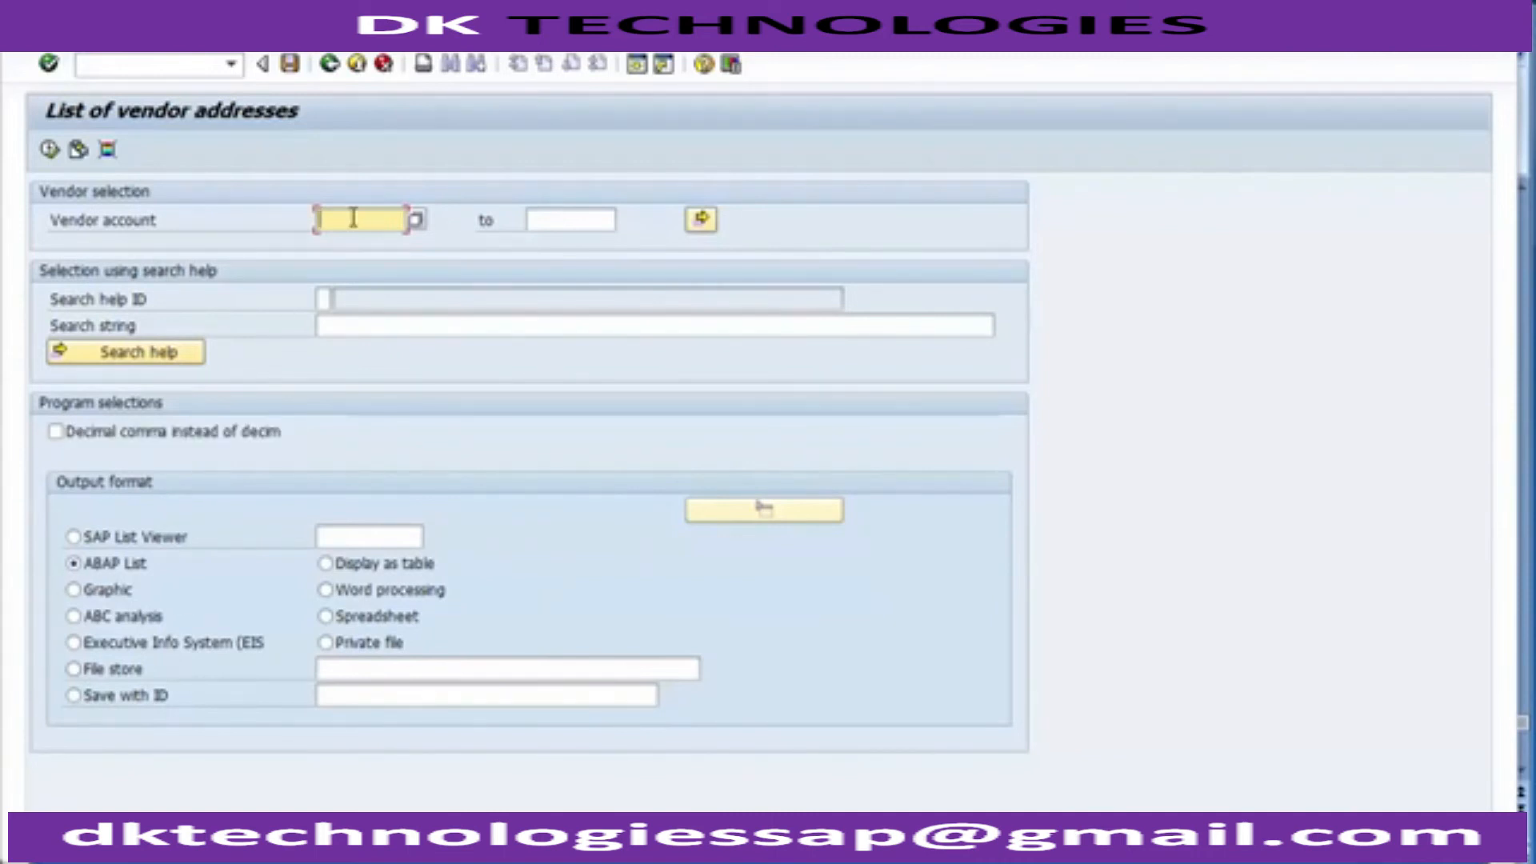
Select the vendor with search term TCS in company code 1200 and display its address list in ALV format.
key("F4")
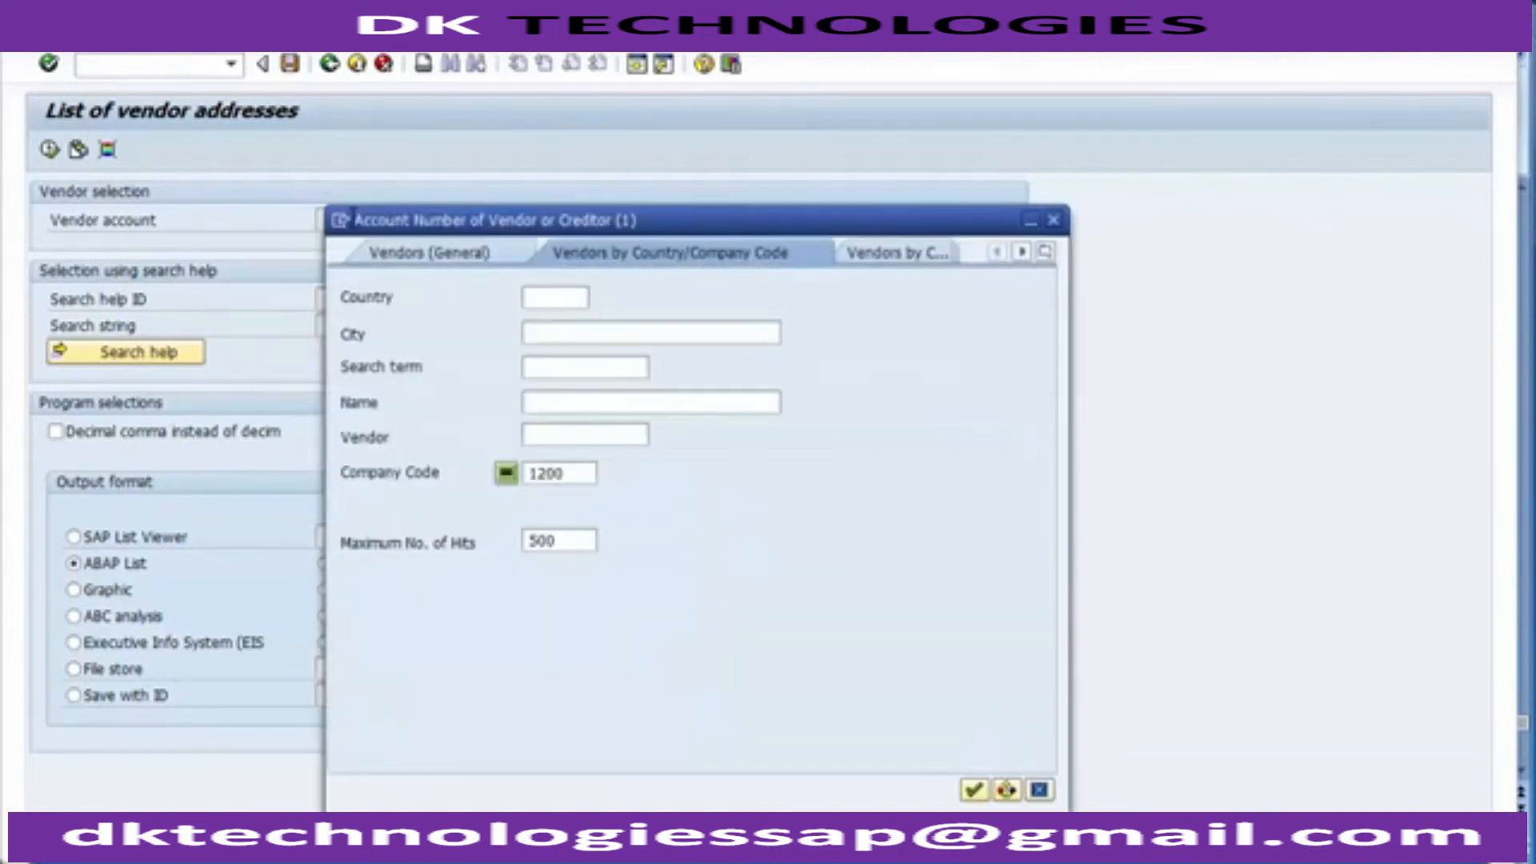
left_click(563, 365)
type("tcs")
key("Return")
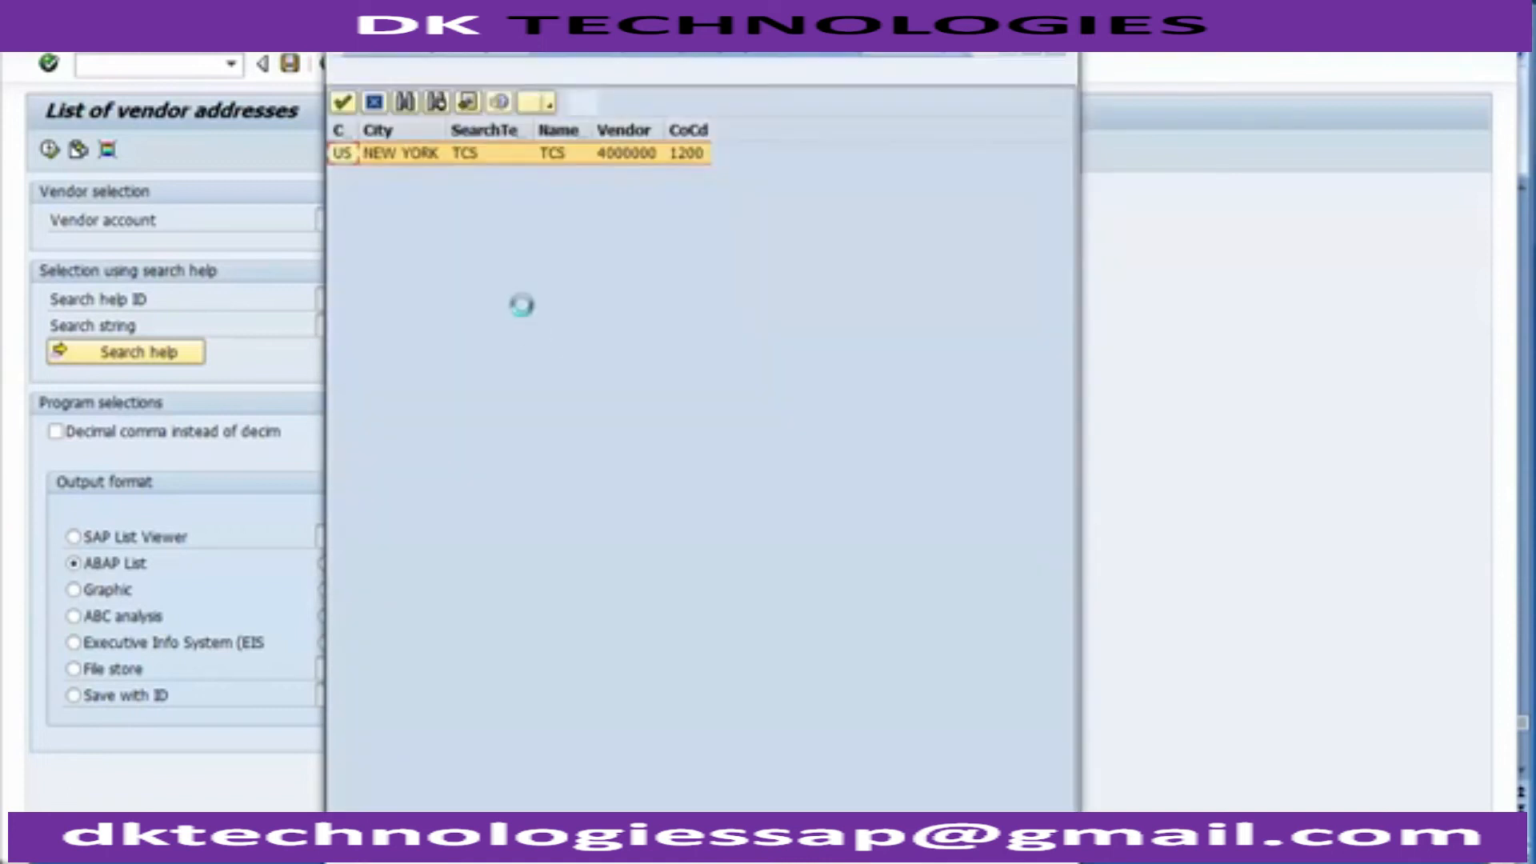
double_click(477, 152)
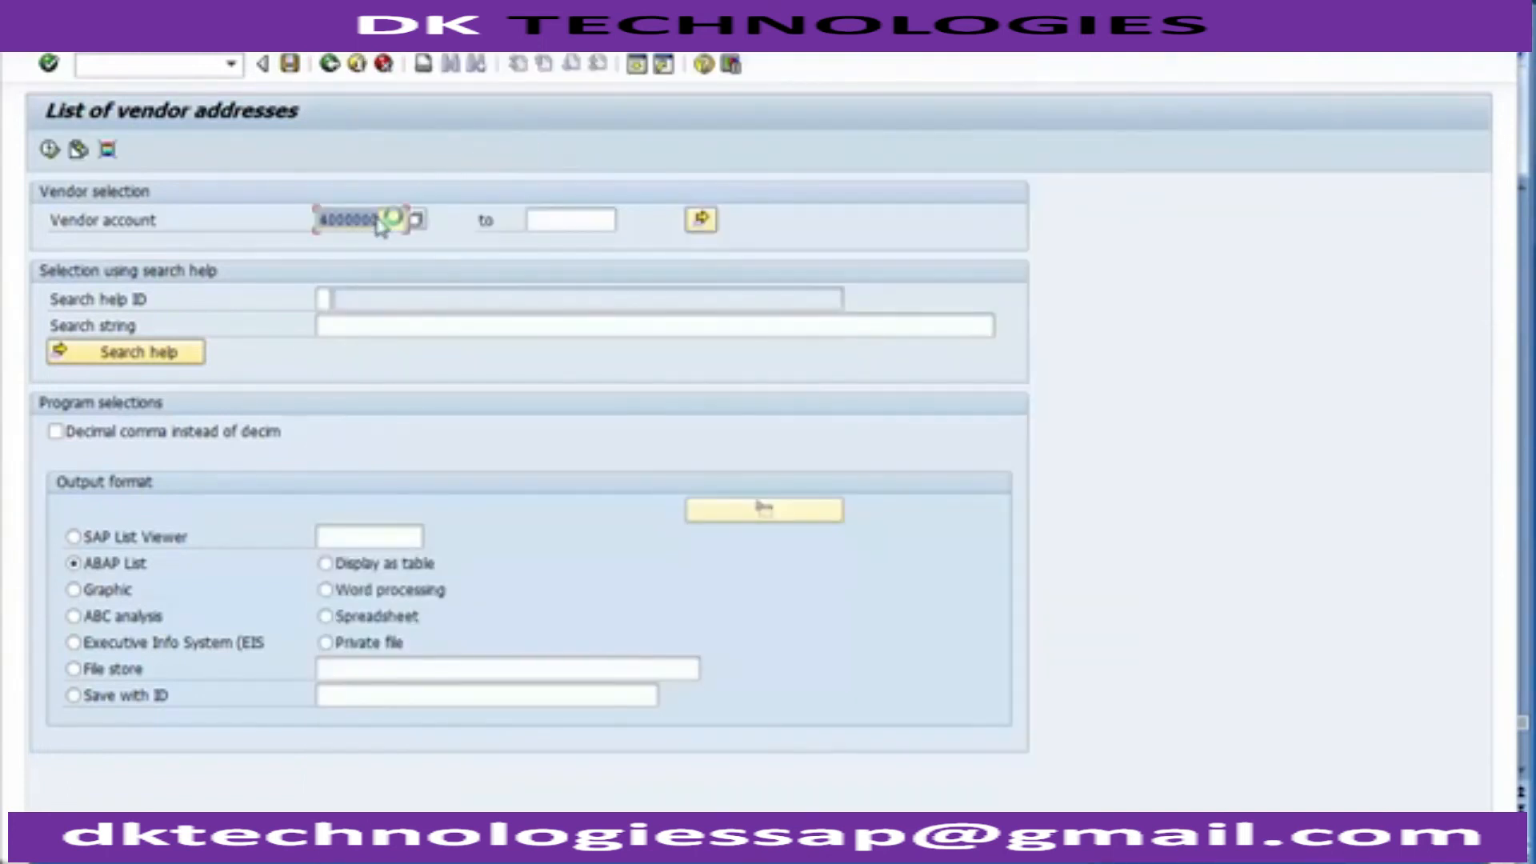
left_click(49, 150)
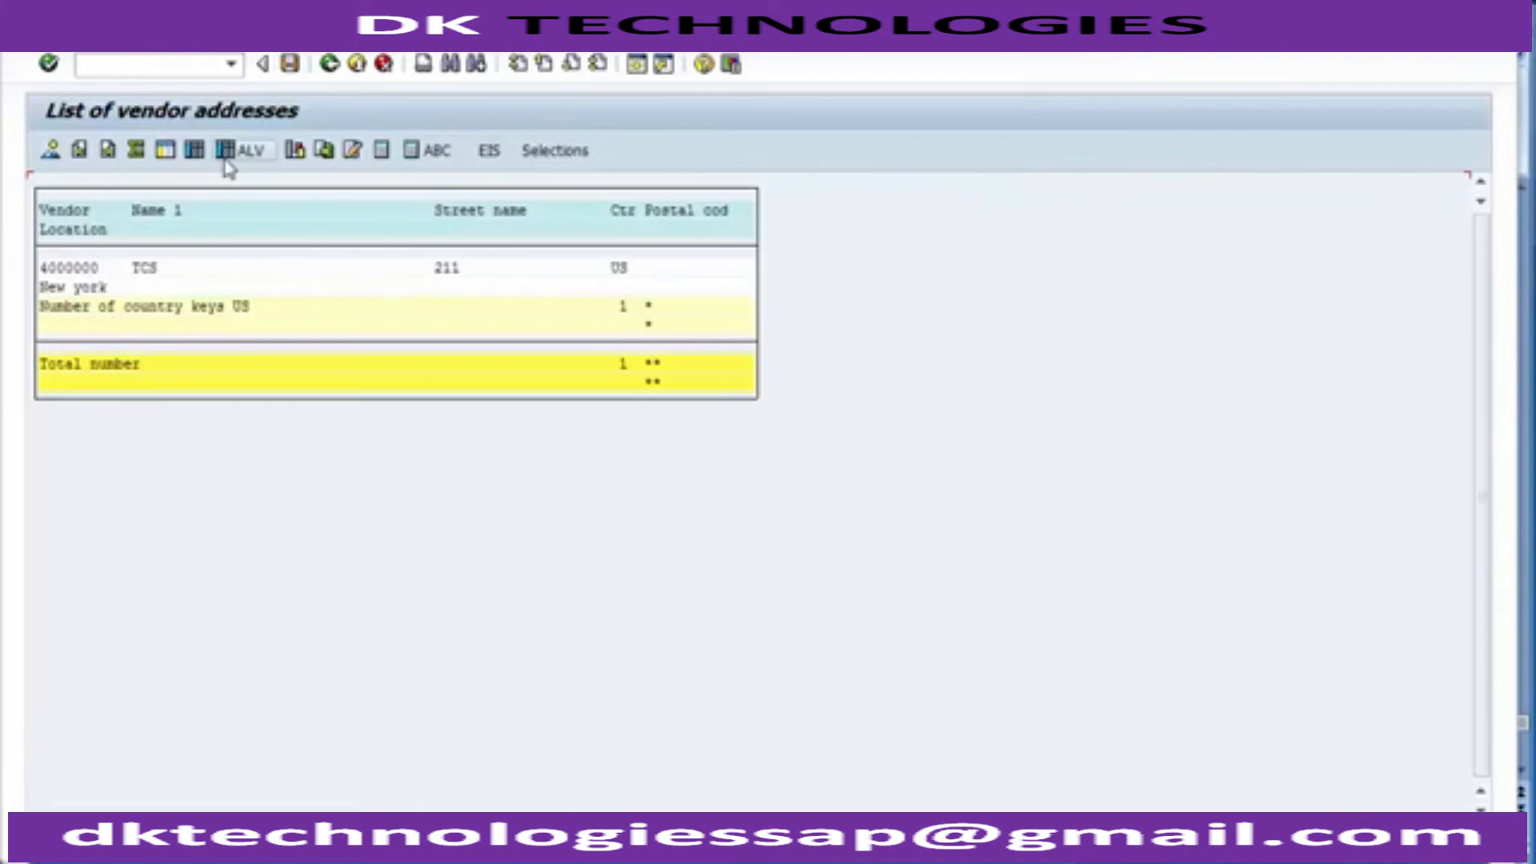
left_click(225, 159)
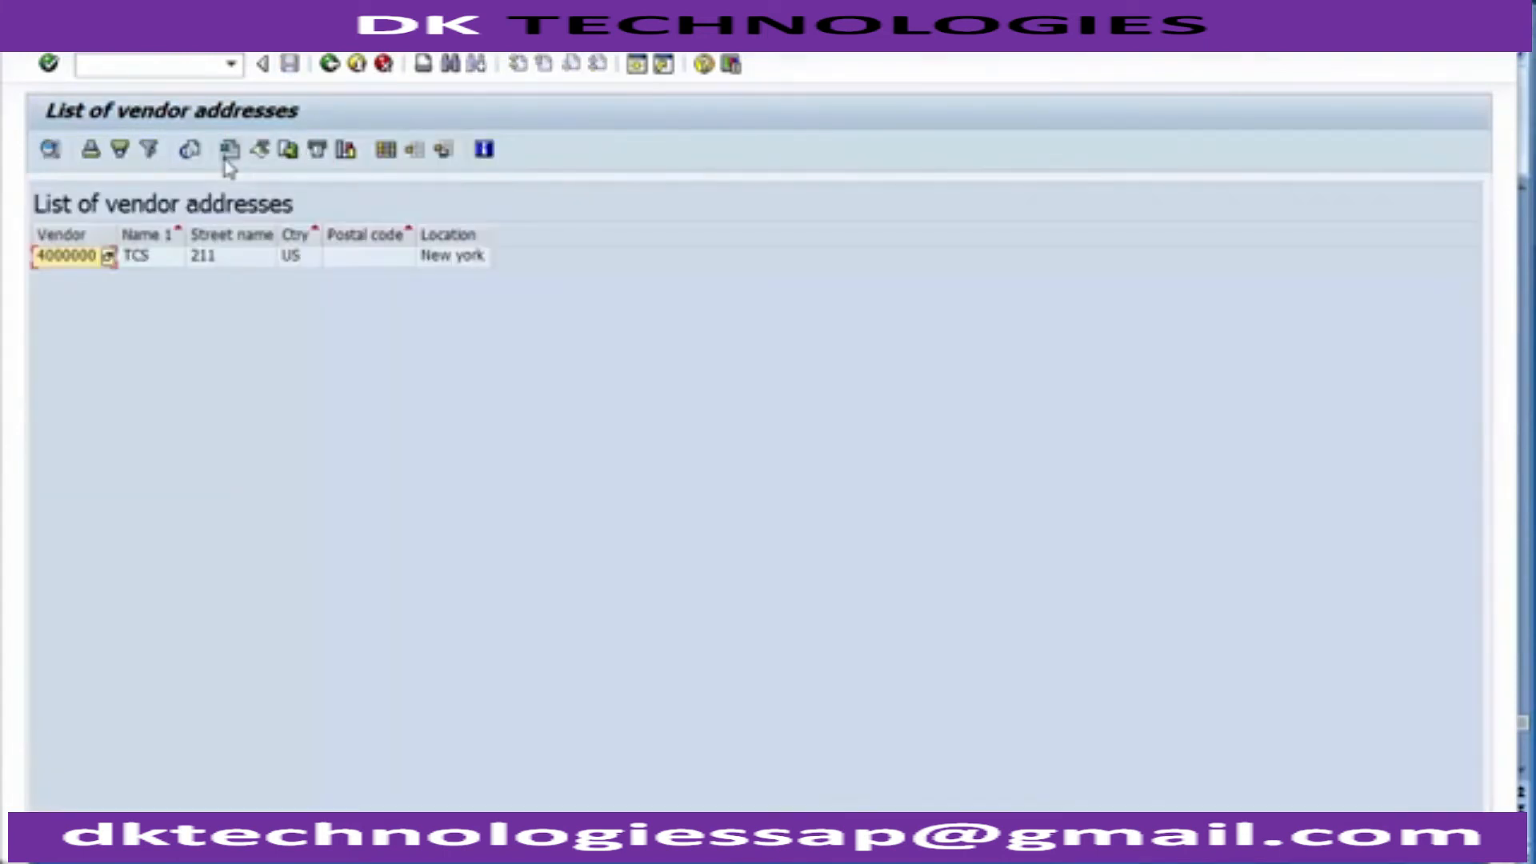
Examine the TCS vendor's number, name, street, country, postal code and location, and leave the ALV view.
left_click(56, 260)
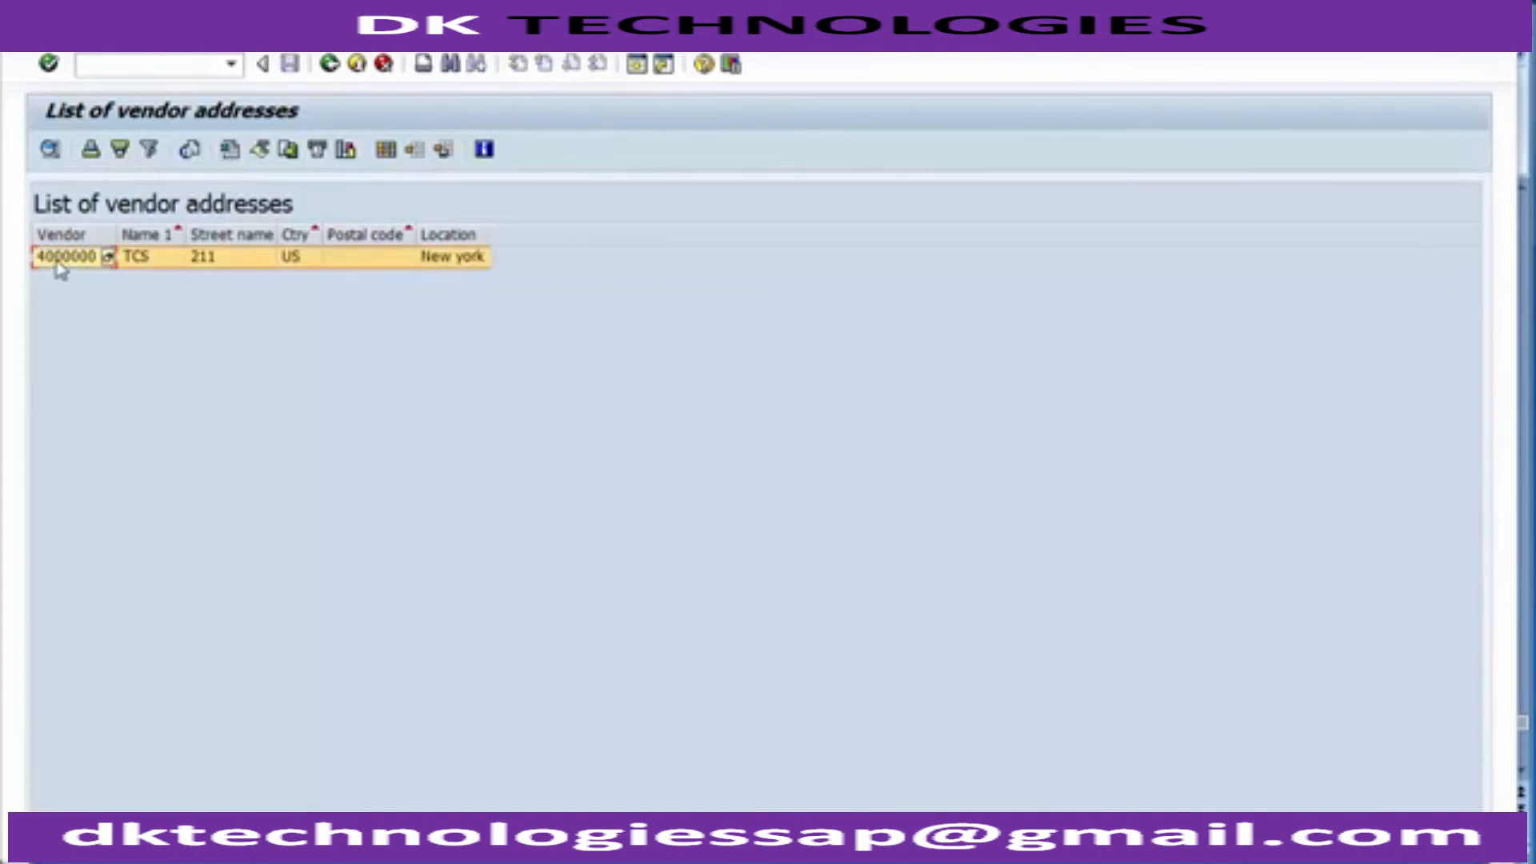
left_click(148, 260)
left_click(212, 257)
left_click(296, 257)
left_click(366, 256)
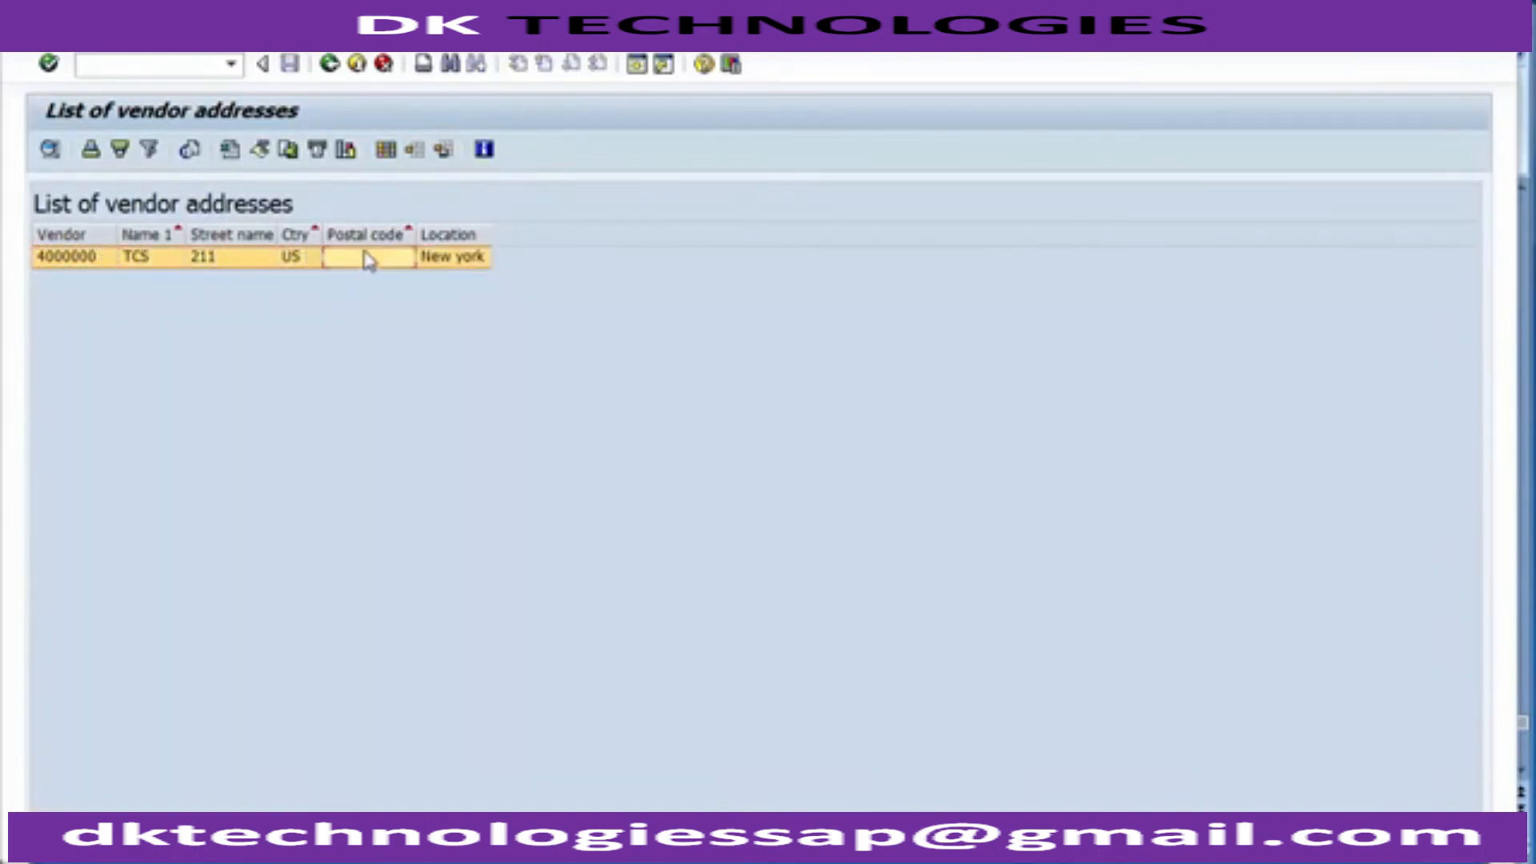
left_click(449, 259)
left_click(329, 64)
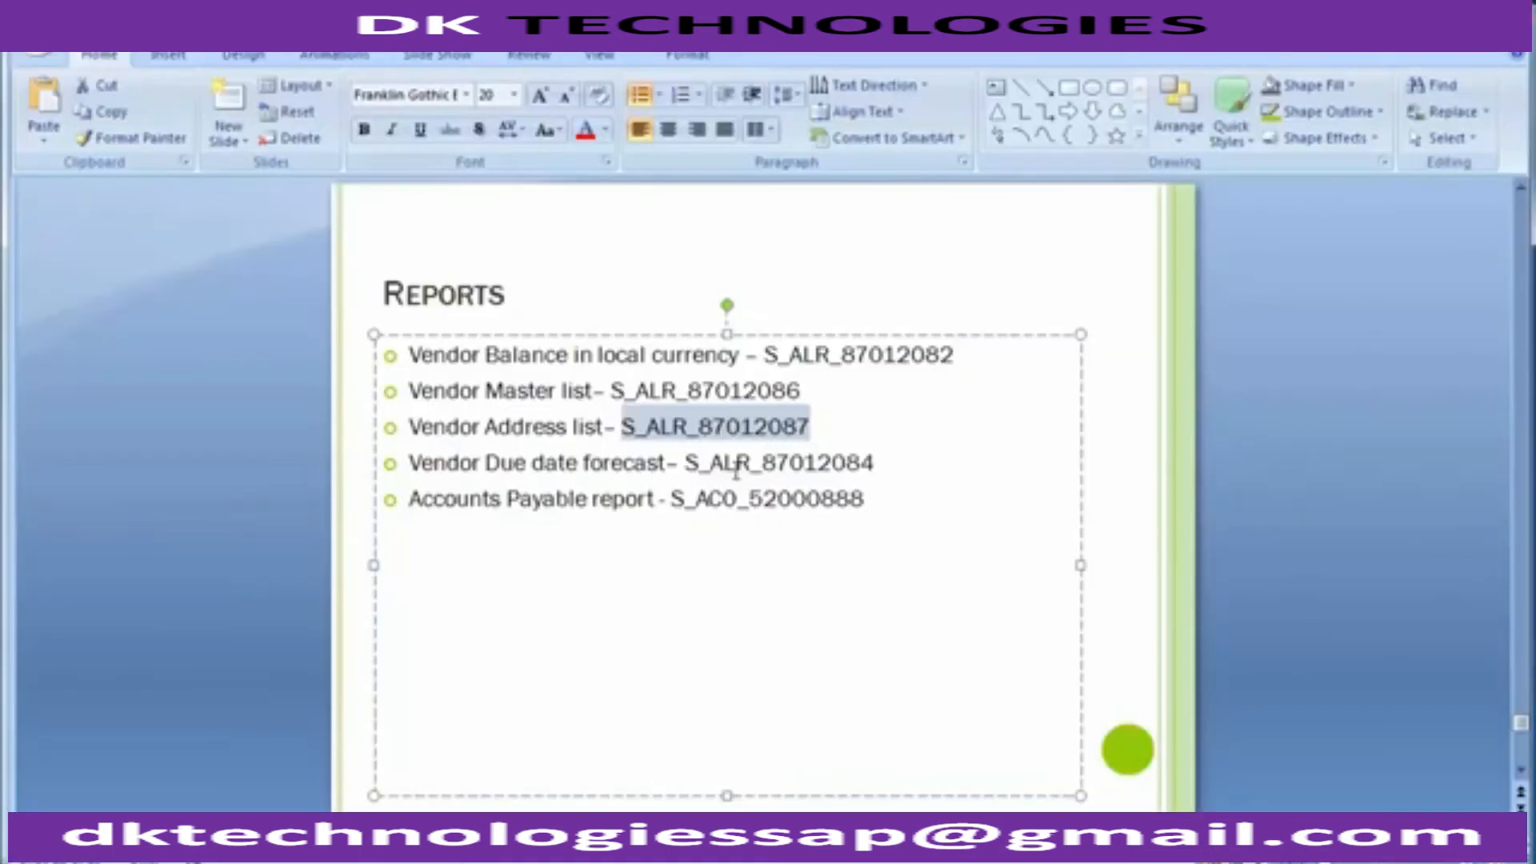
Copy the Vendor Due date forecast report code S_ALR_87012084 from the PowerPoint slide and open that transaction in SAP.
left_click_drag(690, 466, 877, 464)
key("ctrl+c")
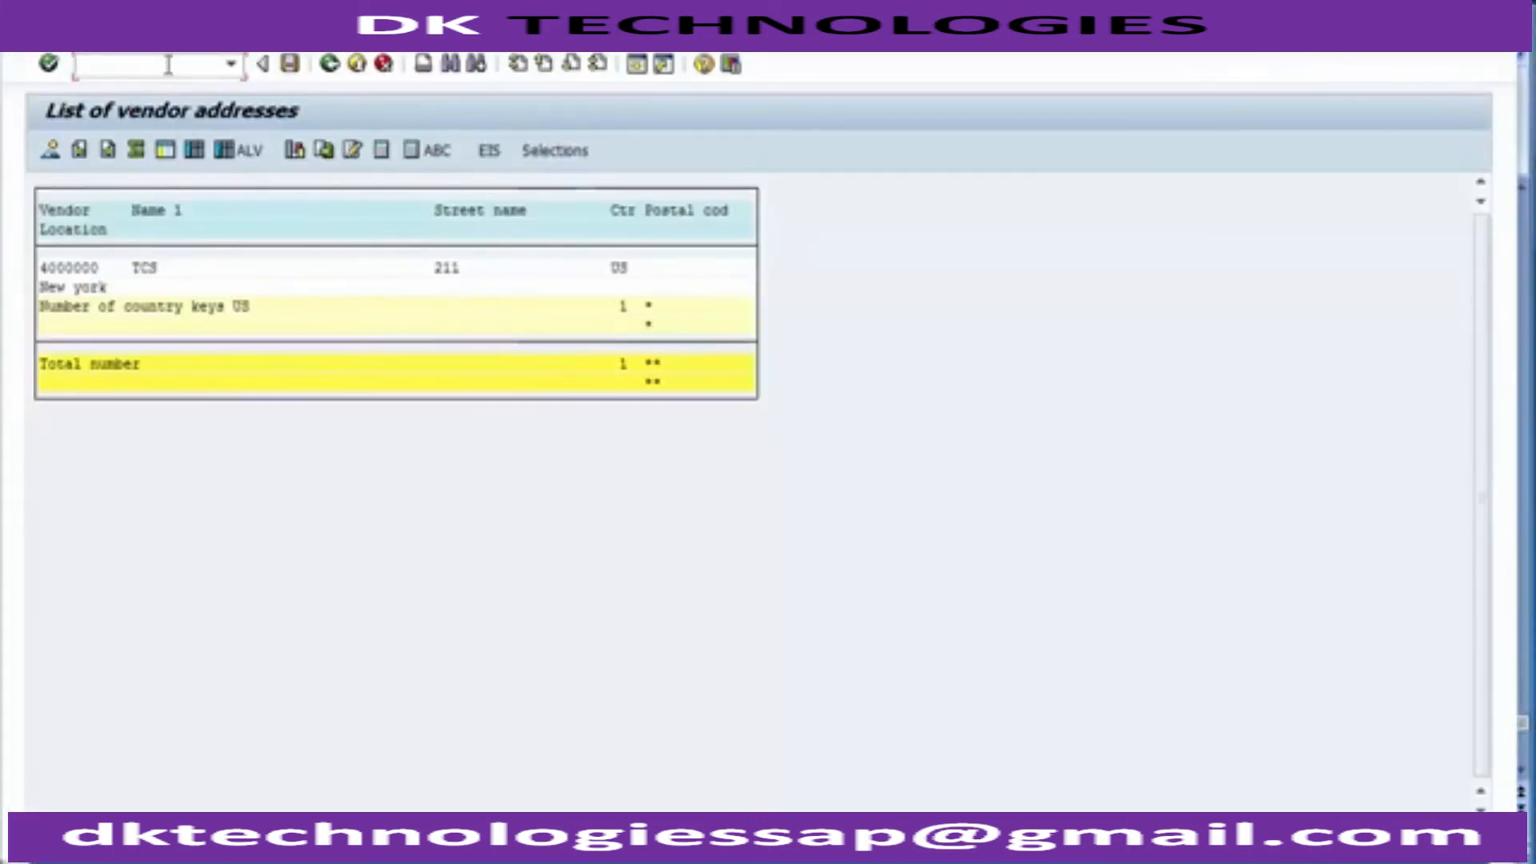
type("/n")
key("Return")
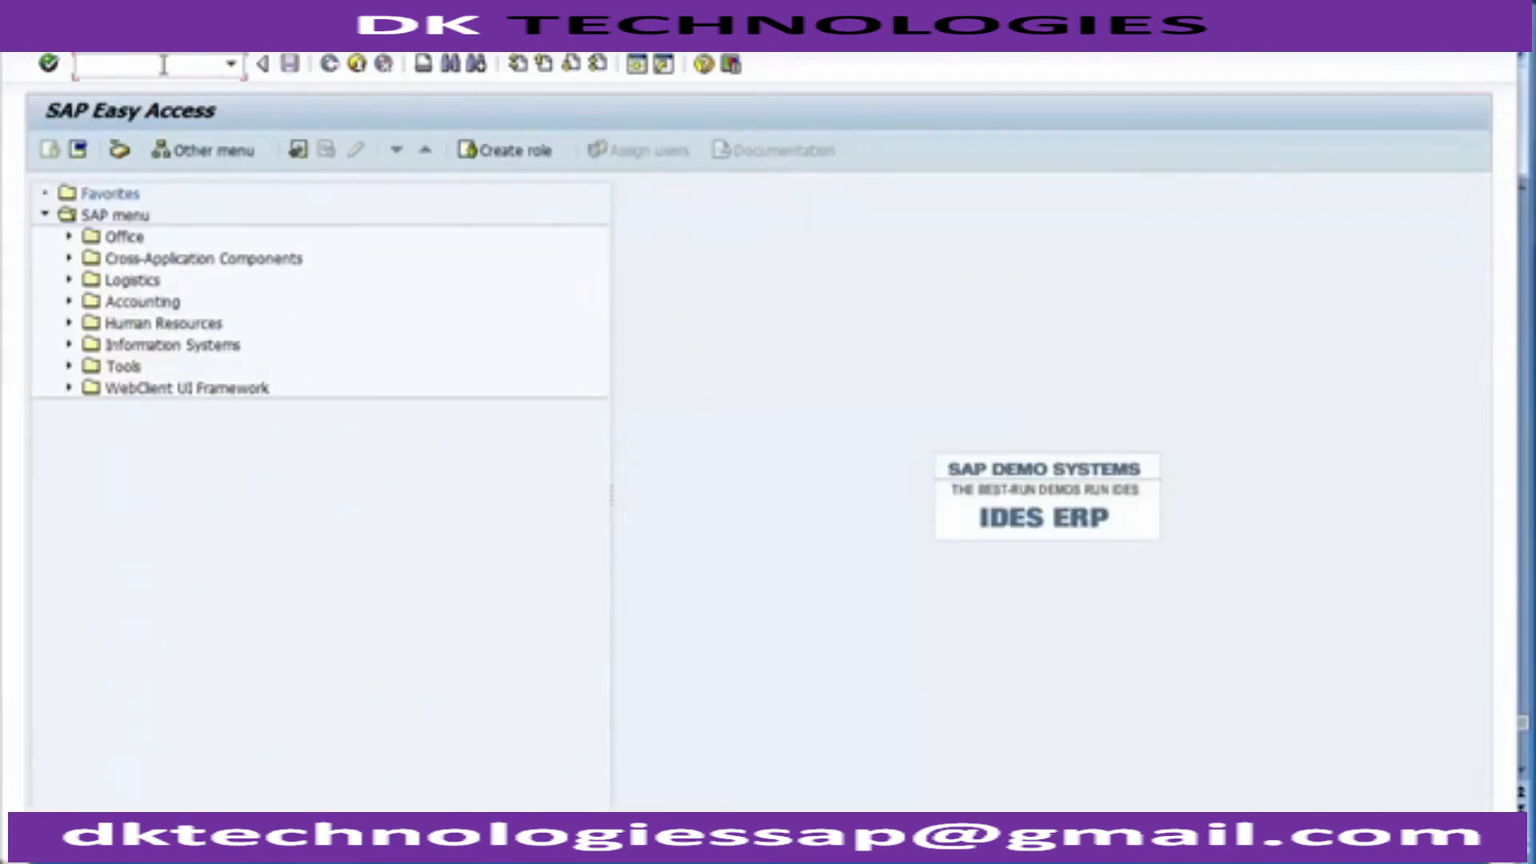
key("ctrl+v")
key("Return")
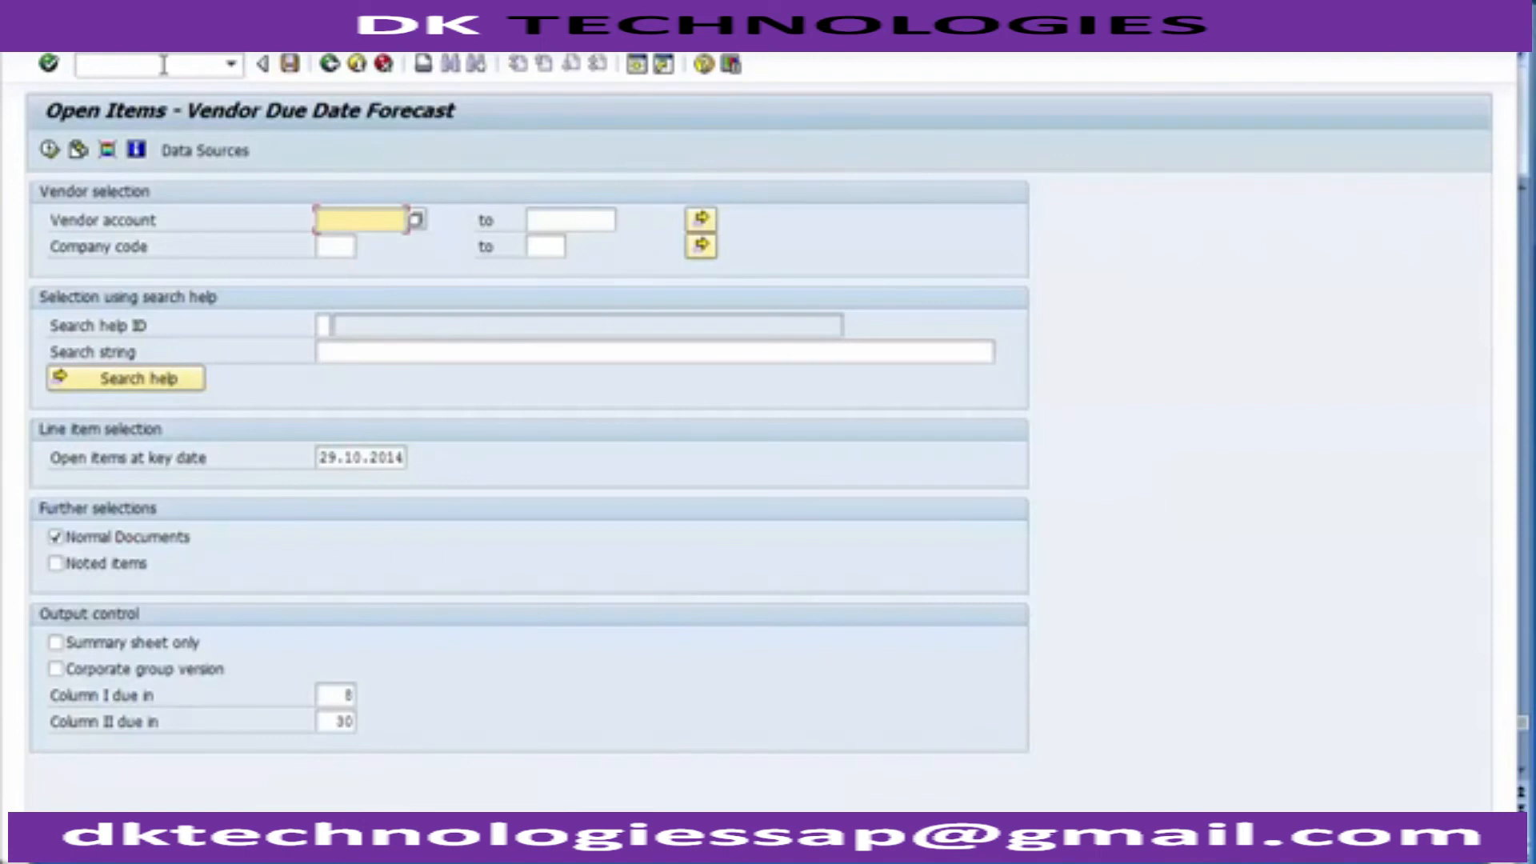
Run the vendor due date forecast for company code 1200, review the list and exit to SAP Easy Access.
left_click(327, 248)
type("1200")
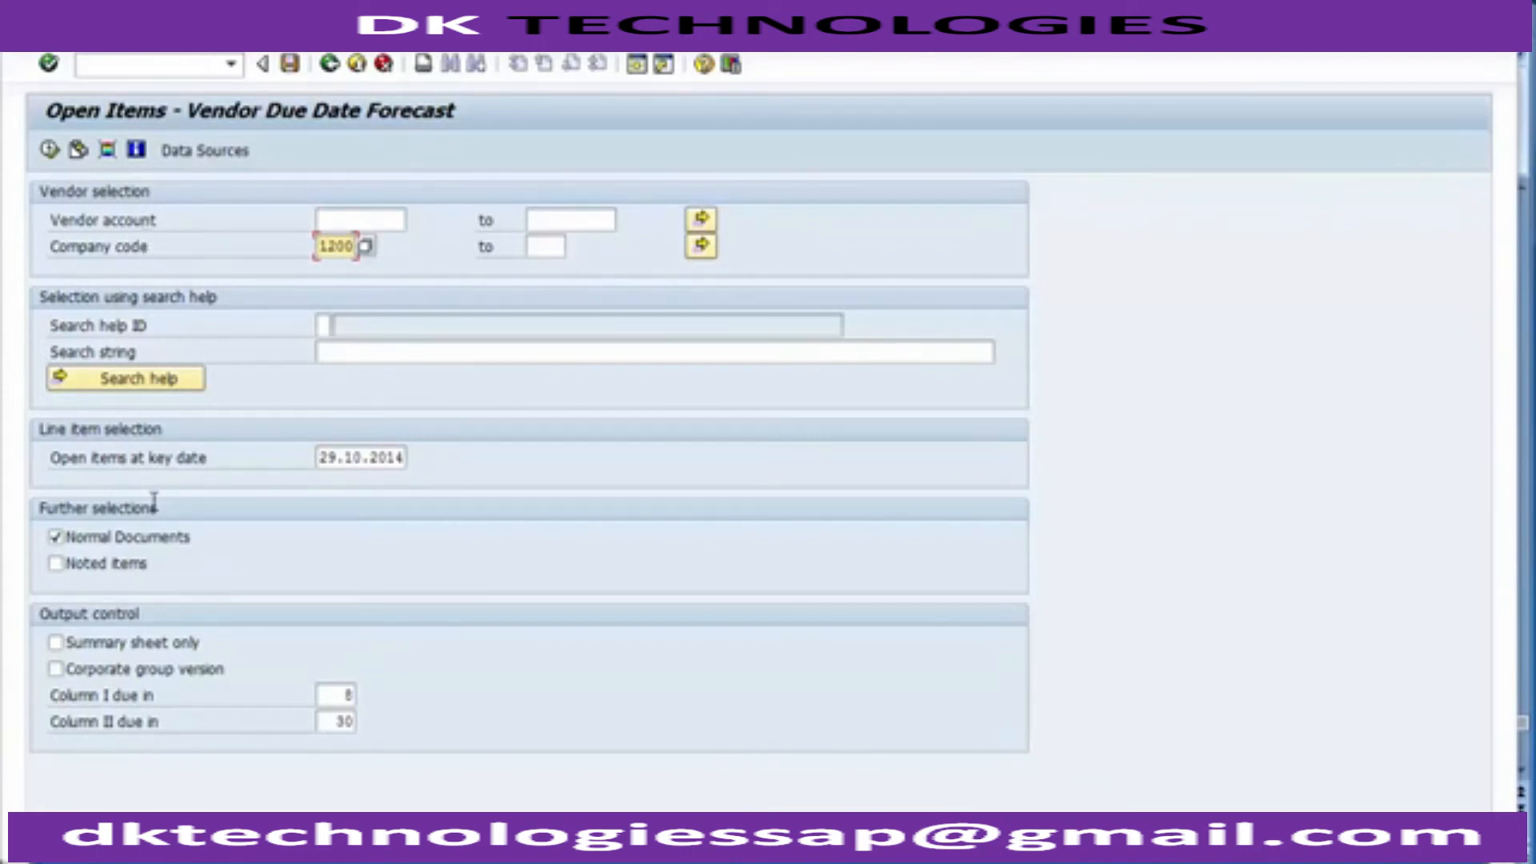
left_click(333, 695)
left_click(343, 720)
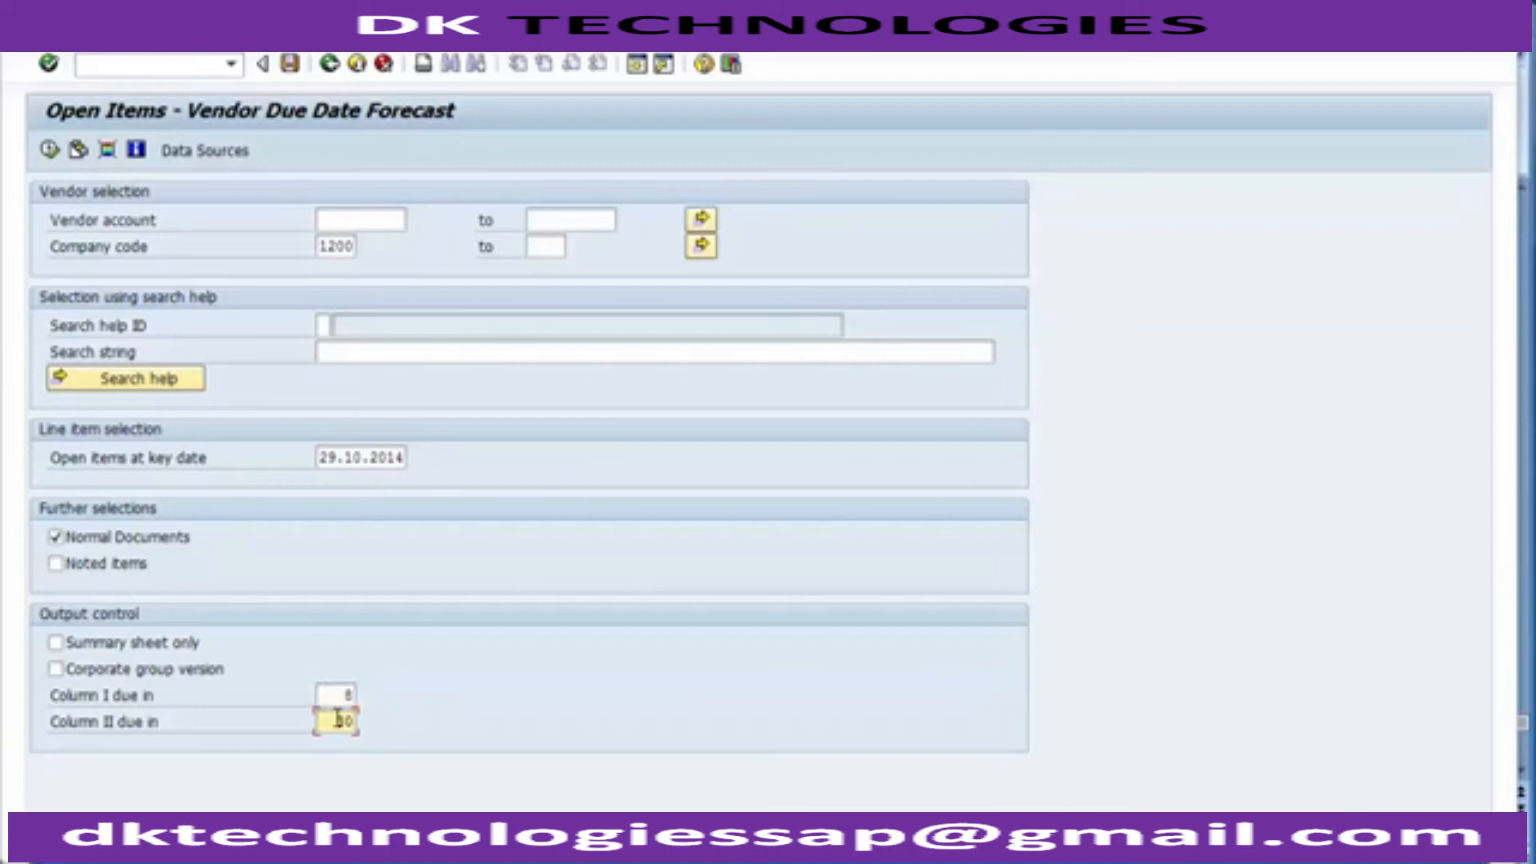
left_click(49, 151)
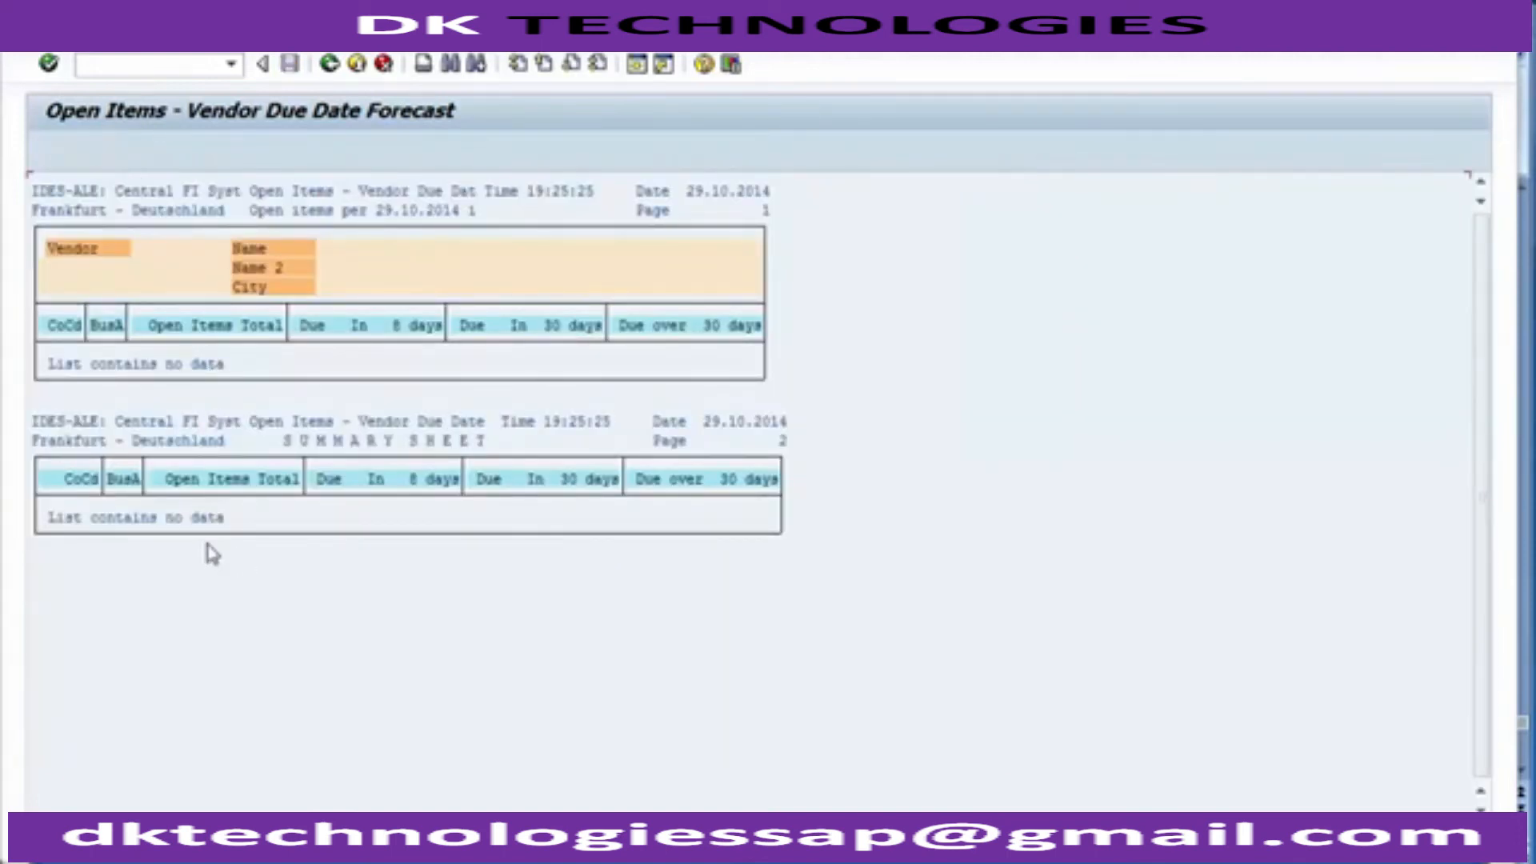
left_click(330, 67)
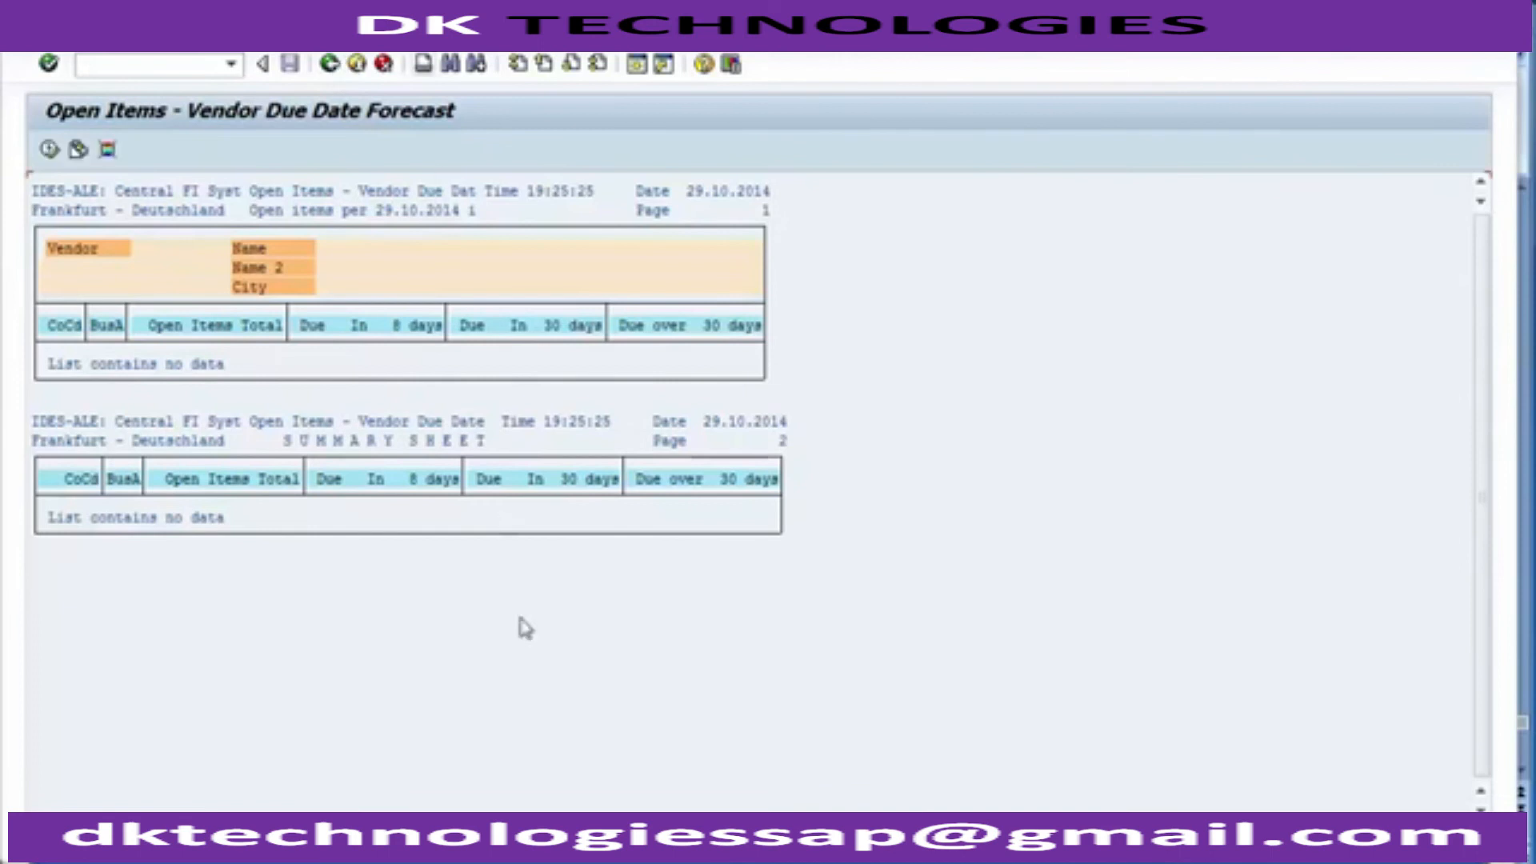
left_click(358, 67)
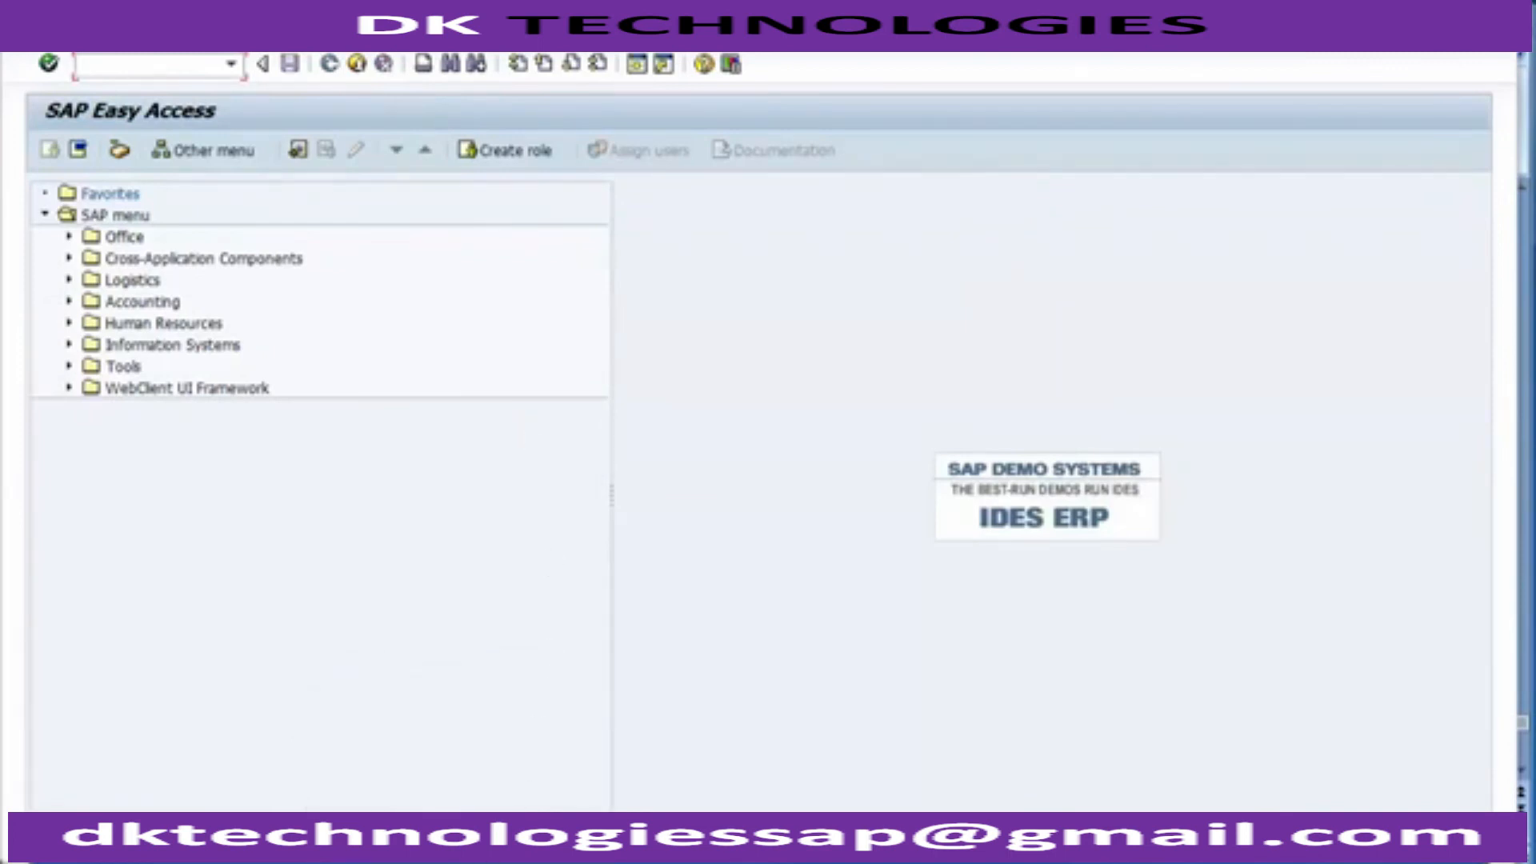
Take the Accounts Payable report code S_AC0_52000888 from the PowerPoint slide, open that transaction in SAP and accept the report import.
key("alt+Tab")
left_click_drag(672, 499, 875, 496)
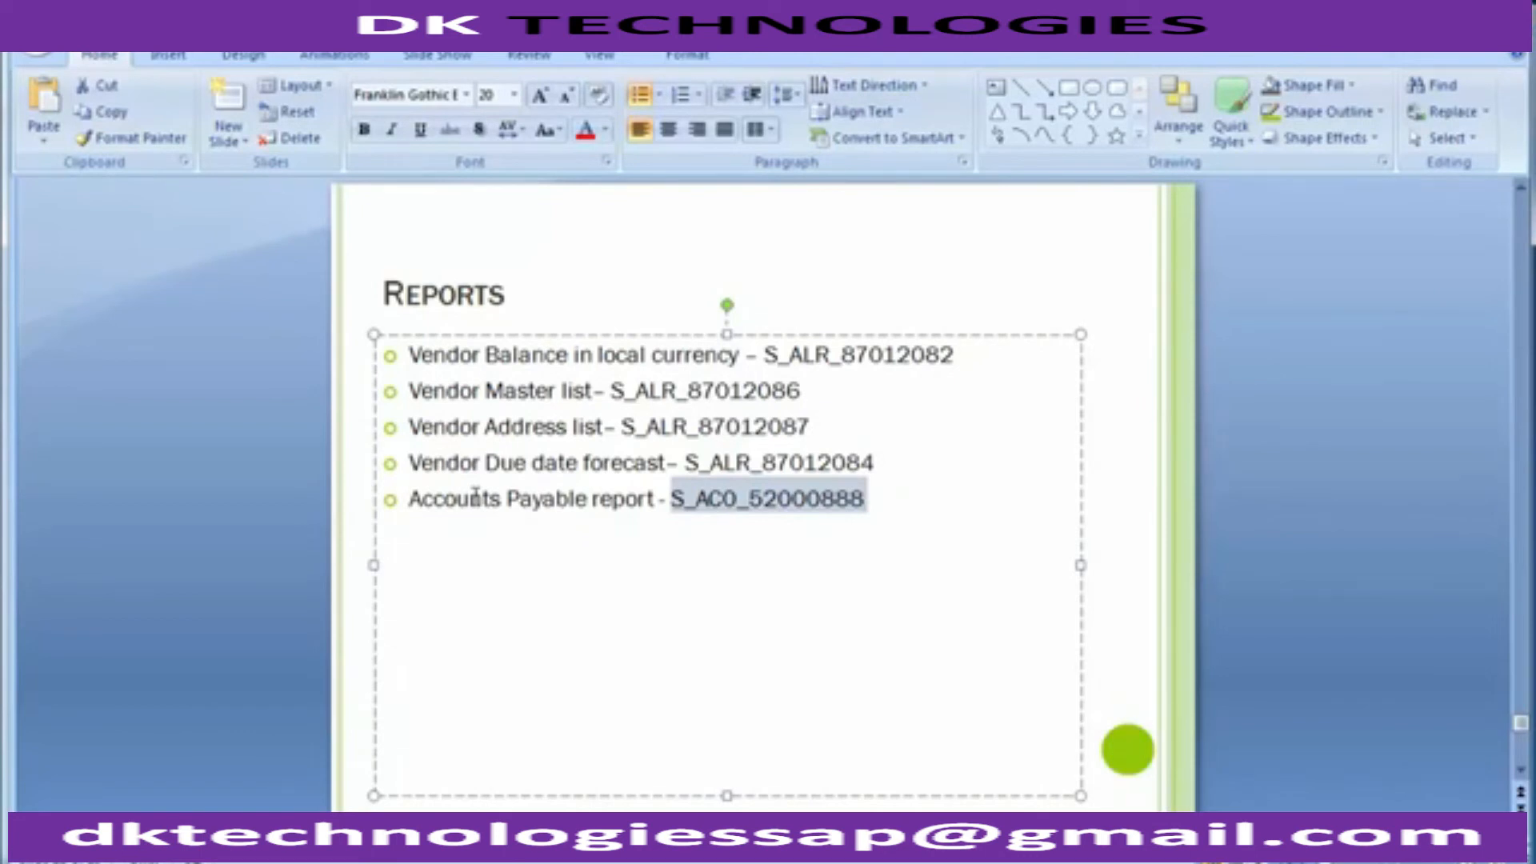
key("alt+Tab")
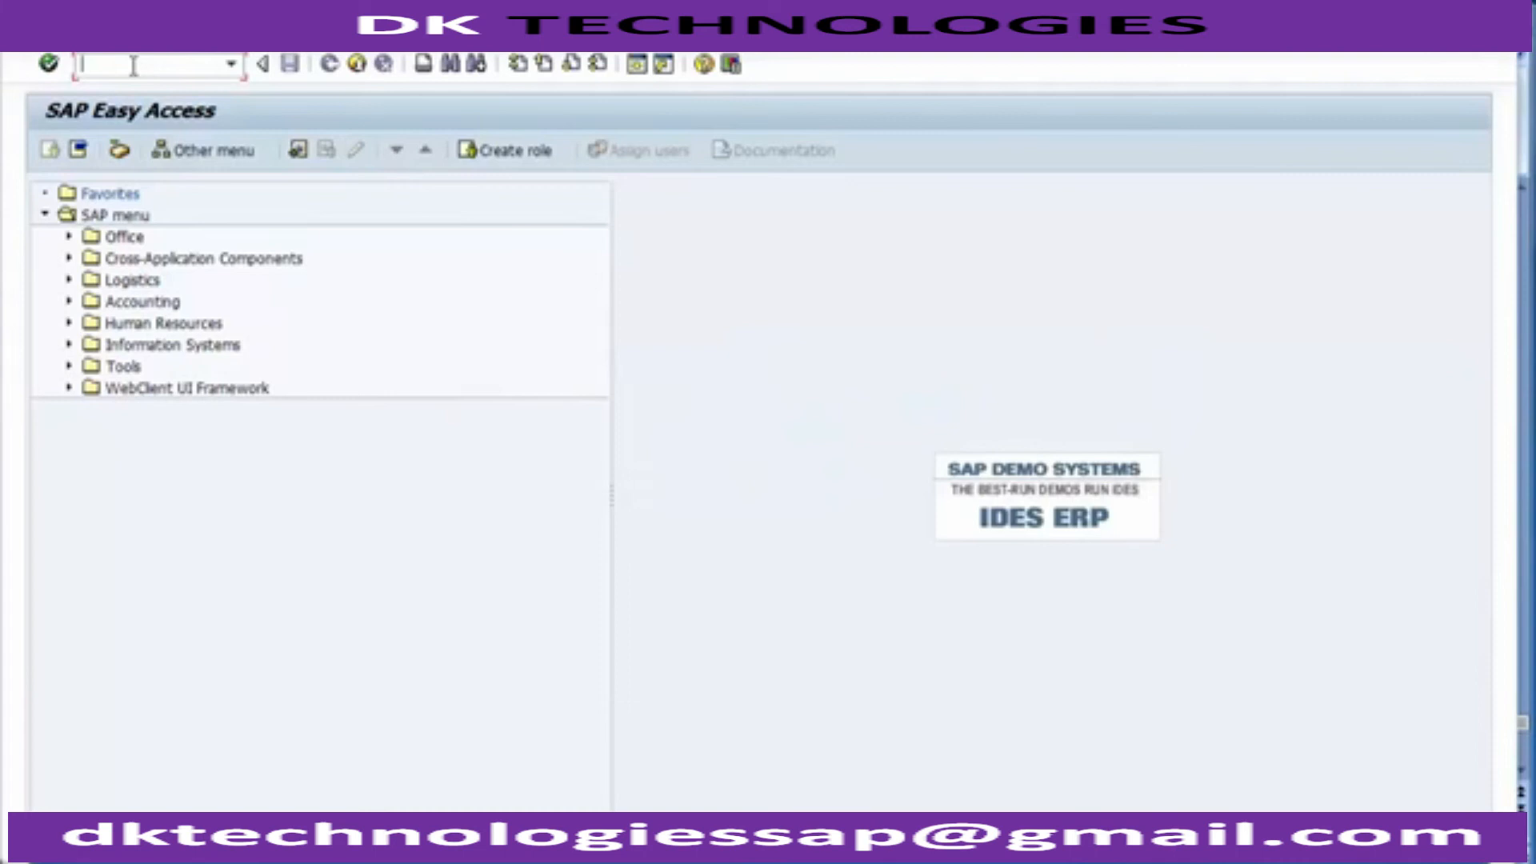
type("S_AC0_52000888")
key("Return")
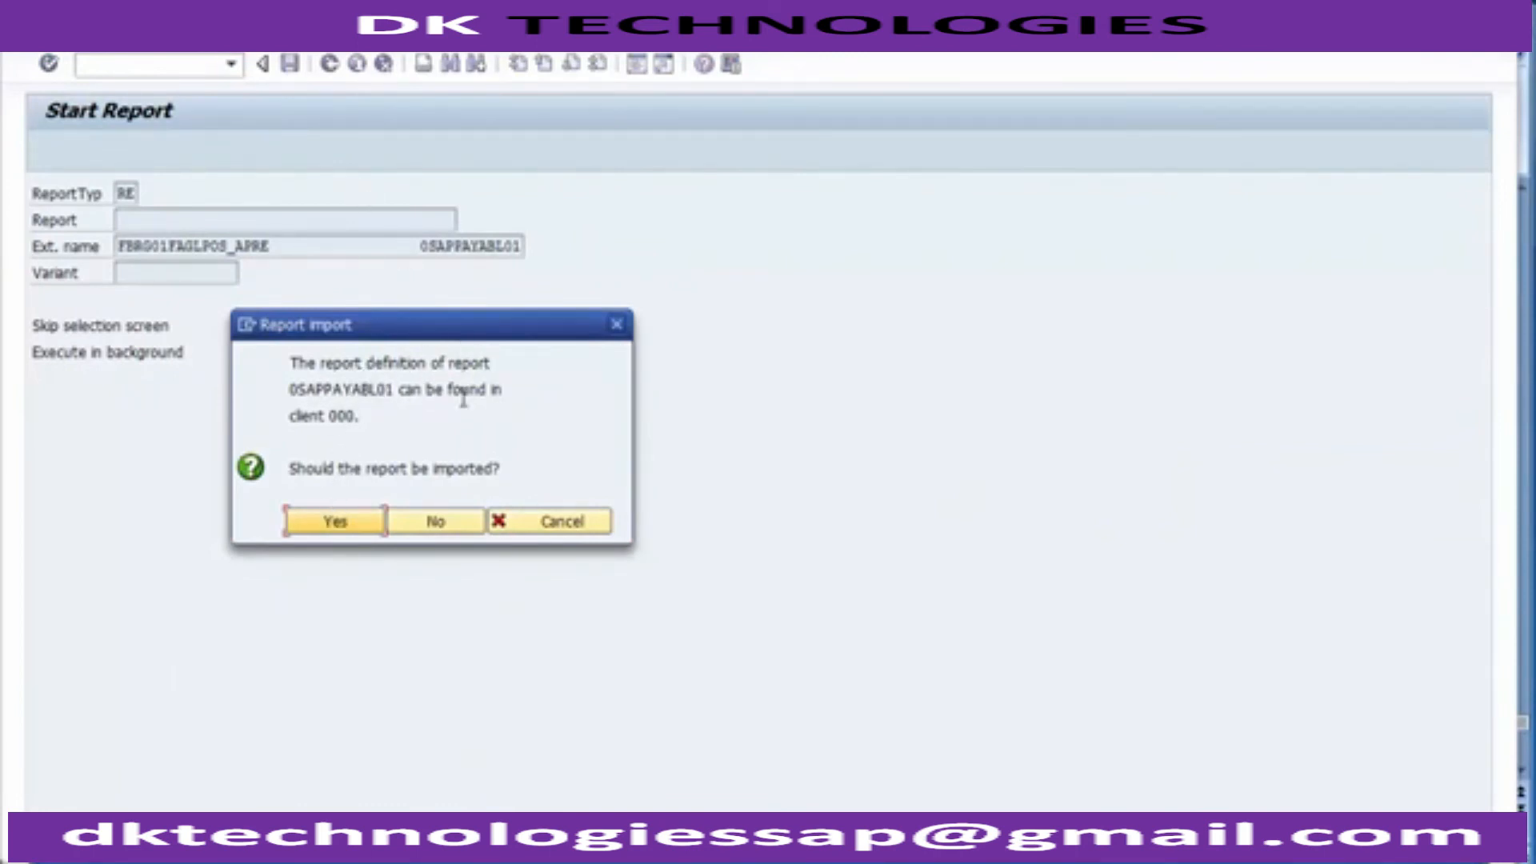
left_click(336, 523)
left_click(336, 524)
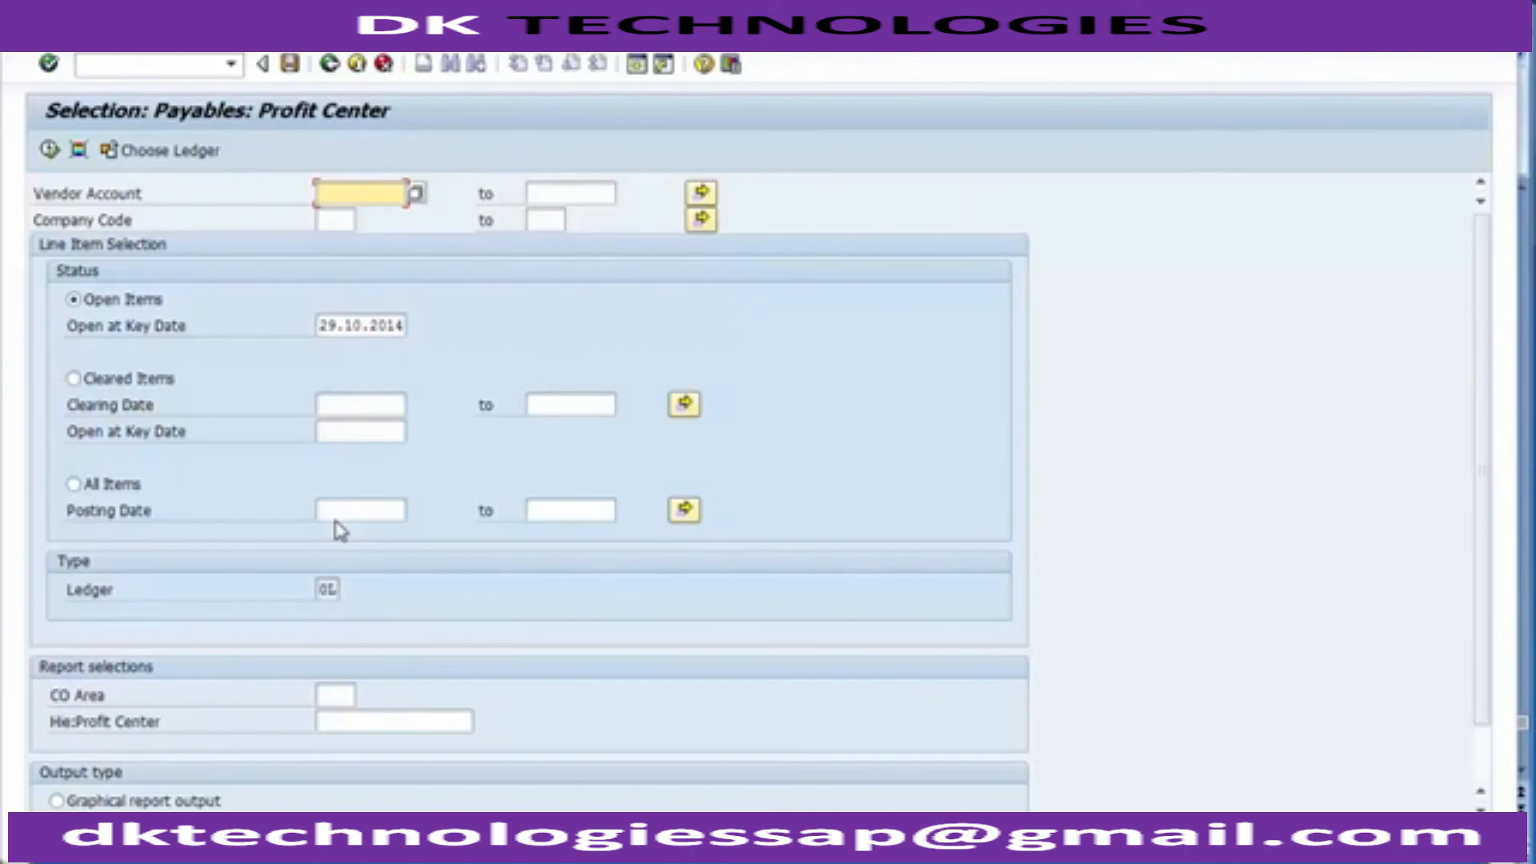
Restrict the profit center payables report to company code 1200 and open its dynamic selections.
left_click(332, 220)
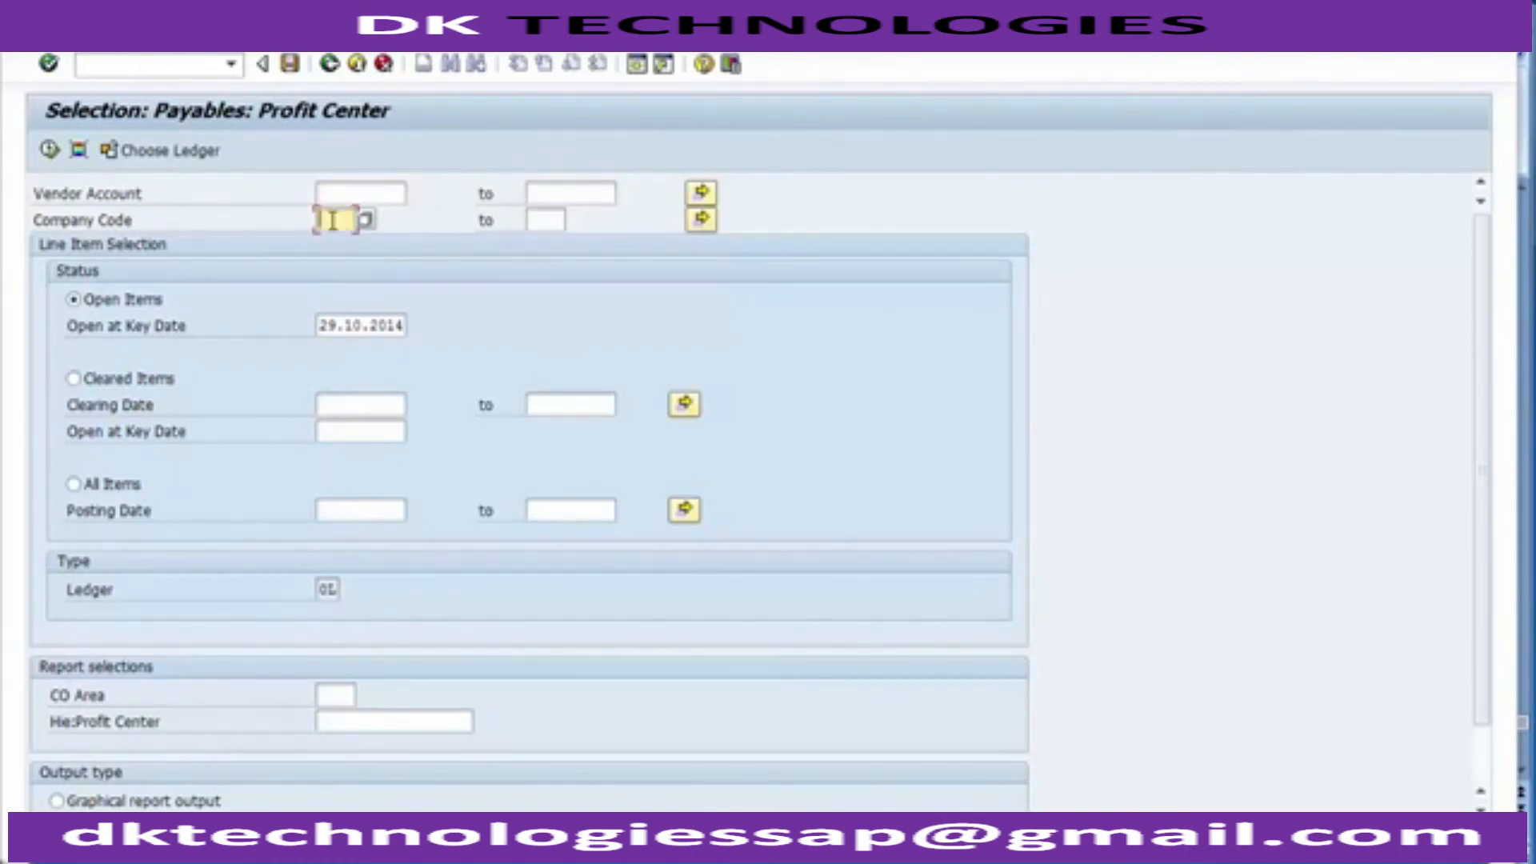
type("1200")
scroll(1484, 702, "down", 3)
scroll(1460, 480, "up", 3)
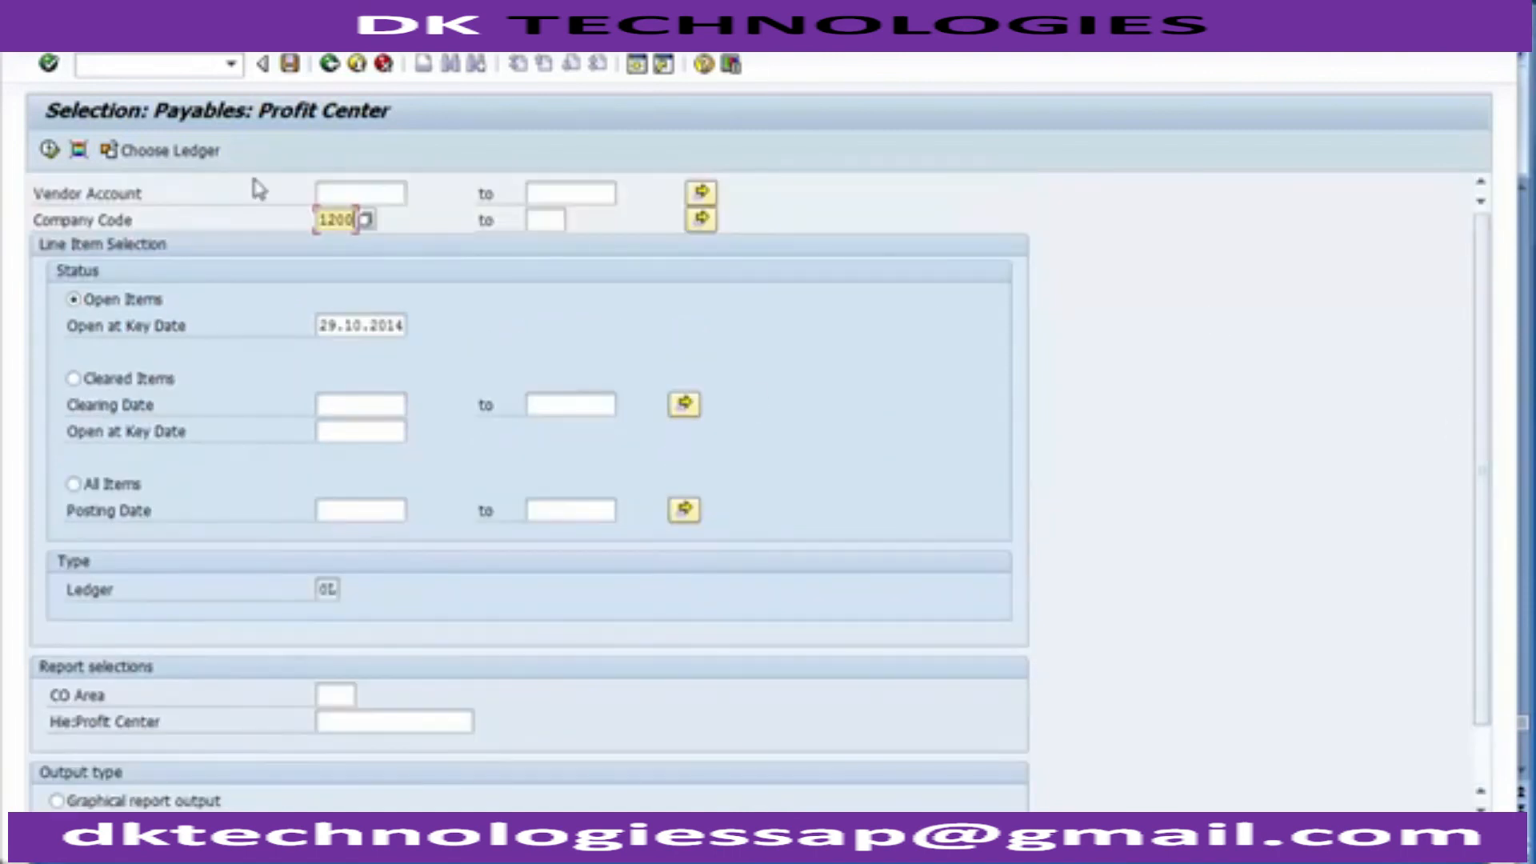
left_click(79, 151)
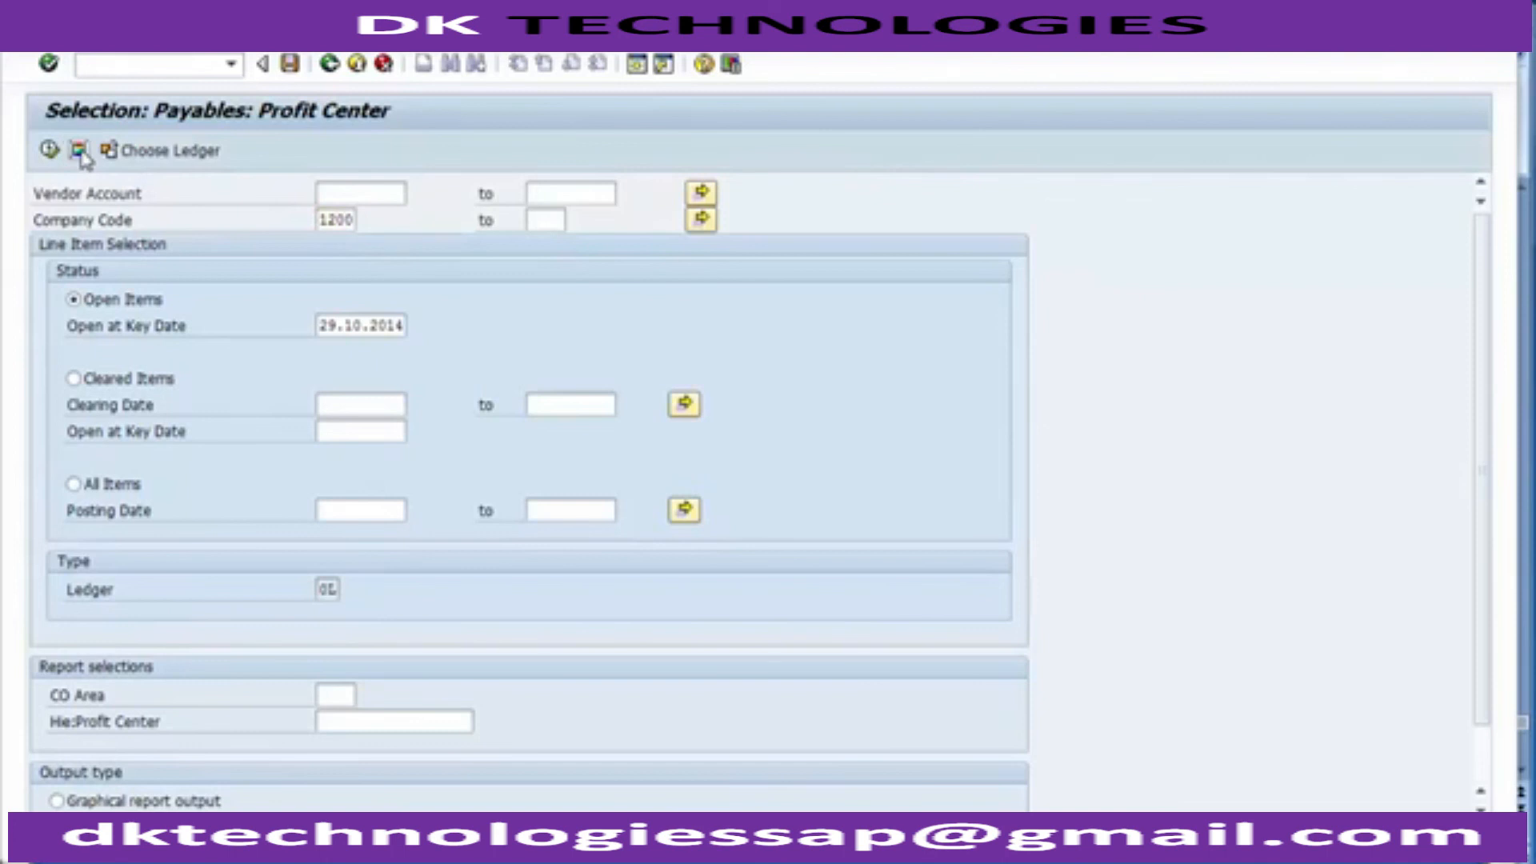